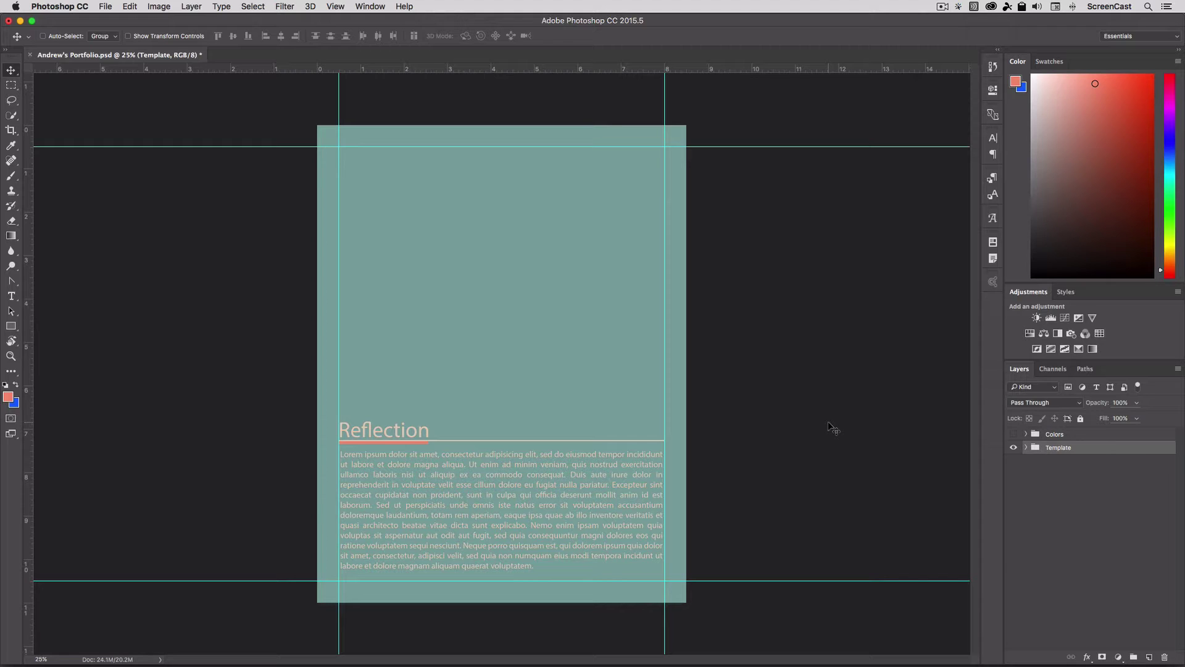
Switch from Photoshop to Finder with Cmd+Tab, leaving the Reflection template page open
key("super+Tab")
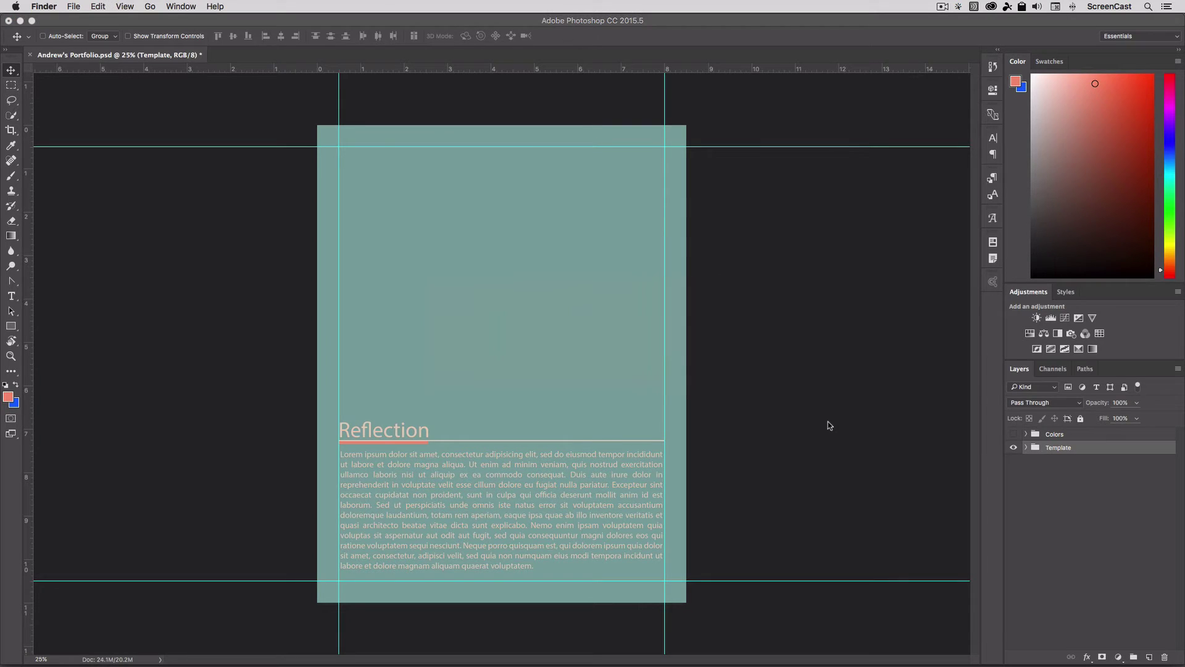
mouse_move(597, 654)
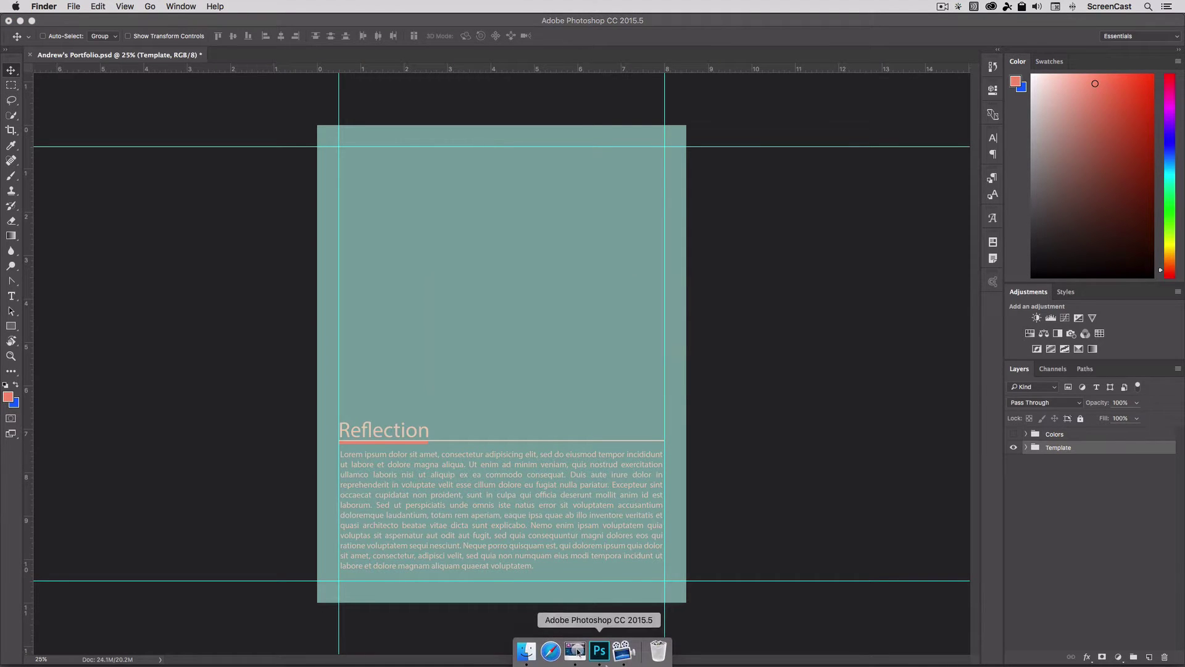
left_click(527, 651)
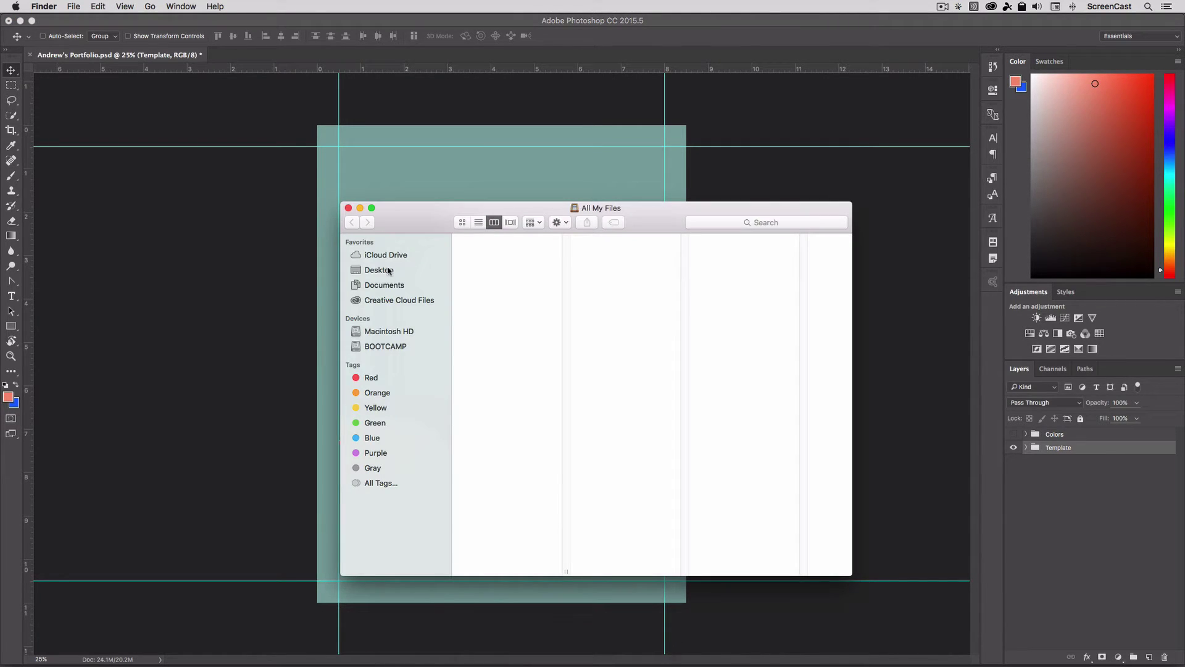
left_click(387, 269)
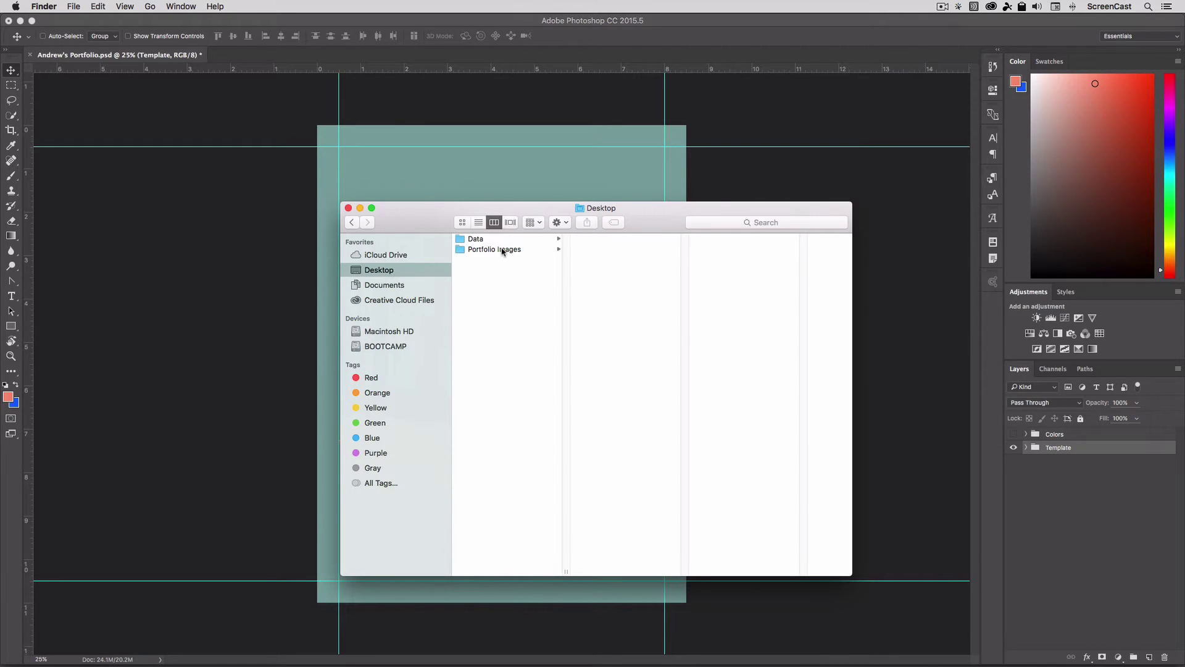
left_click(502, 250)
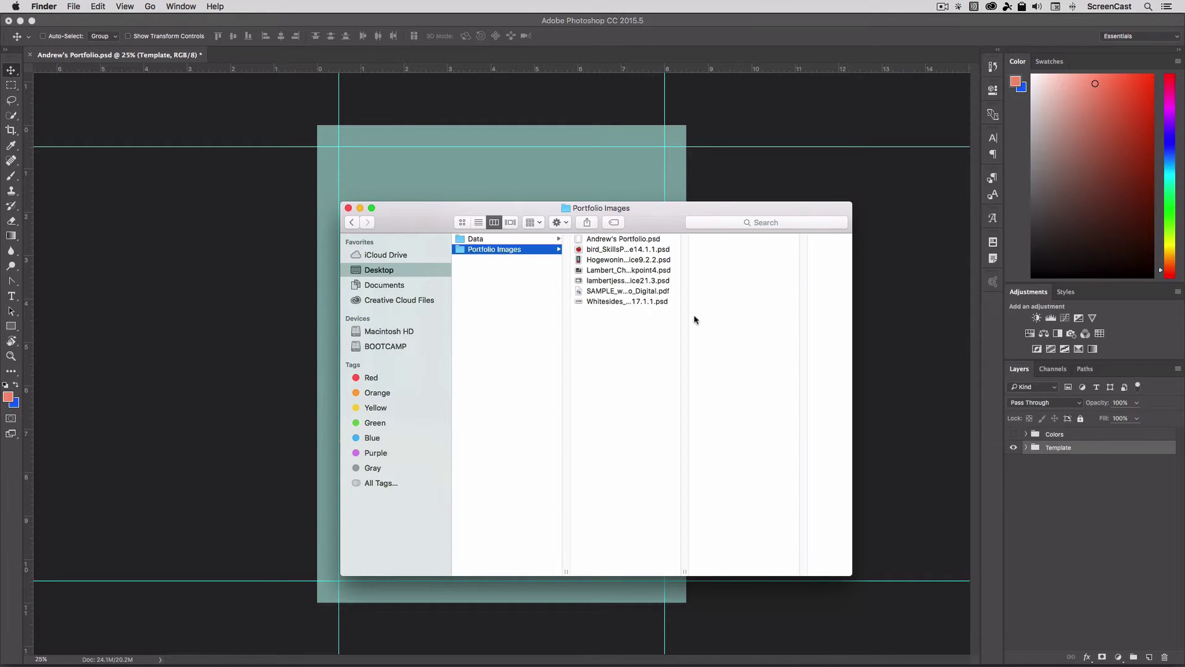
left_click(615, 250)
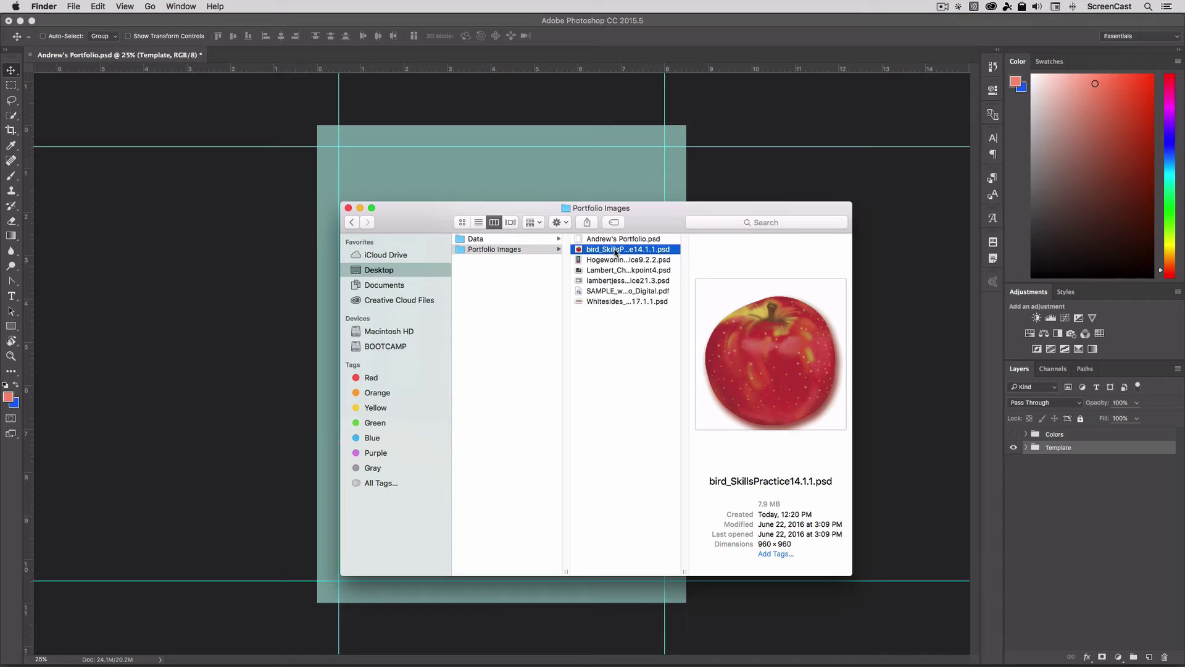
key("Down")
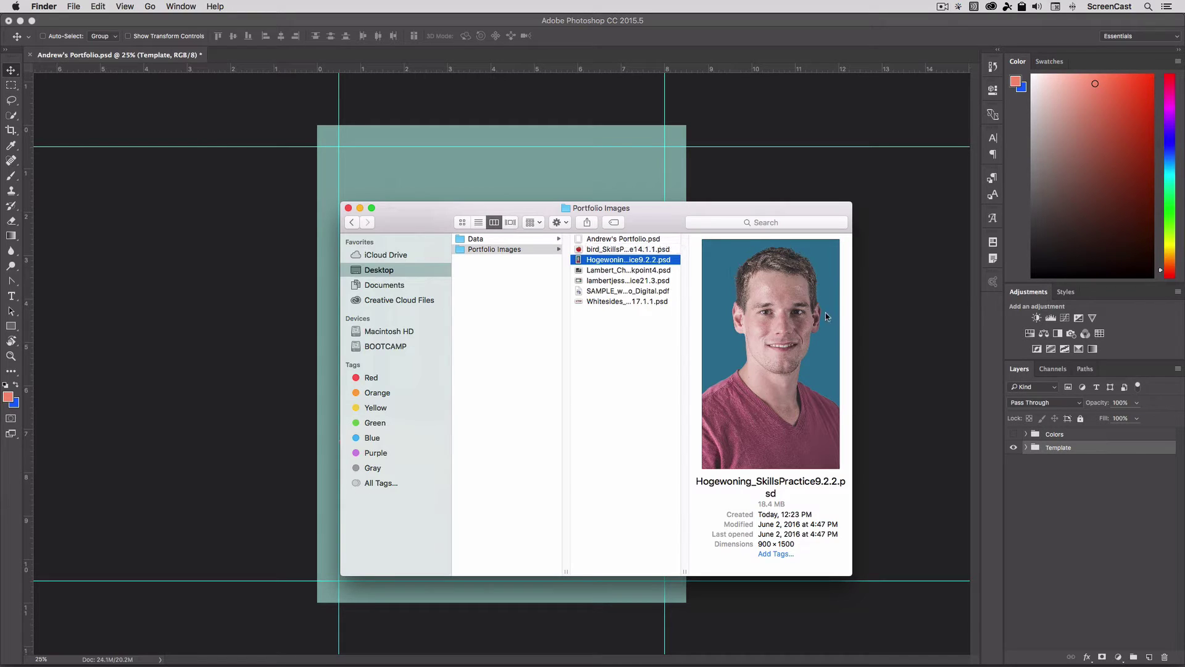
left_click(610, 271)
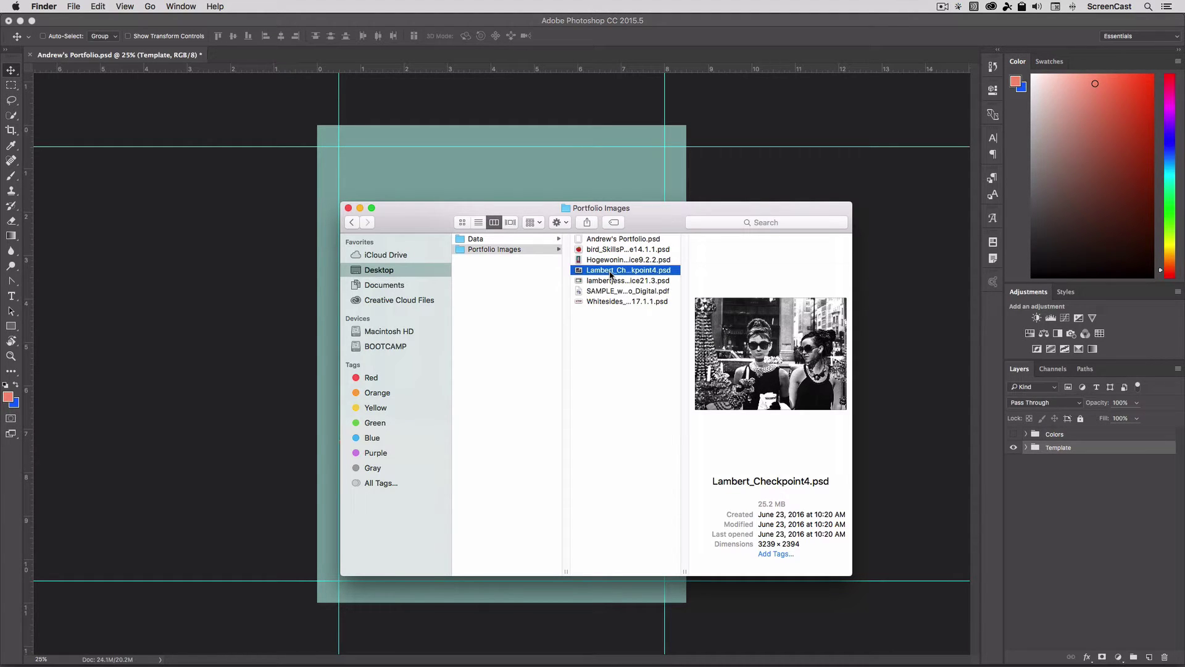
key("Down")
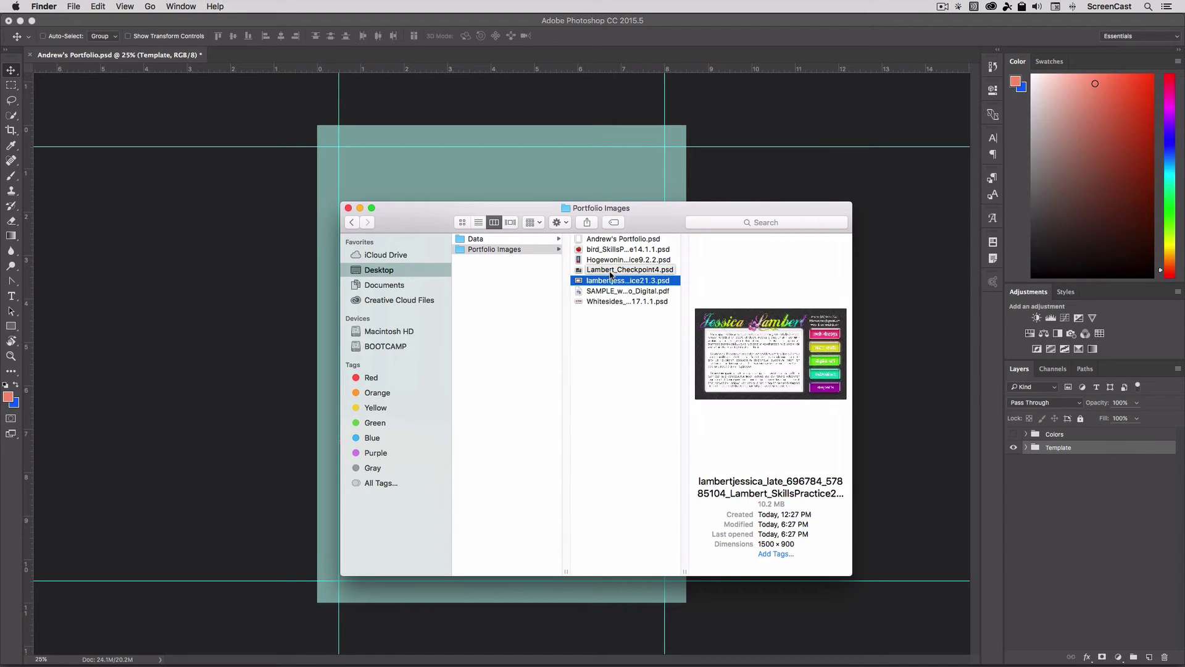
key("Down")
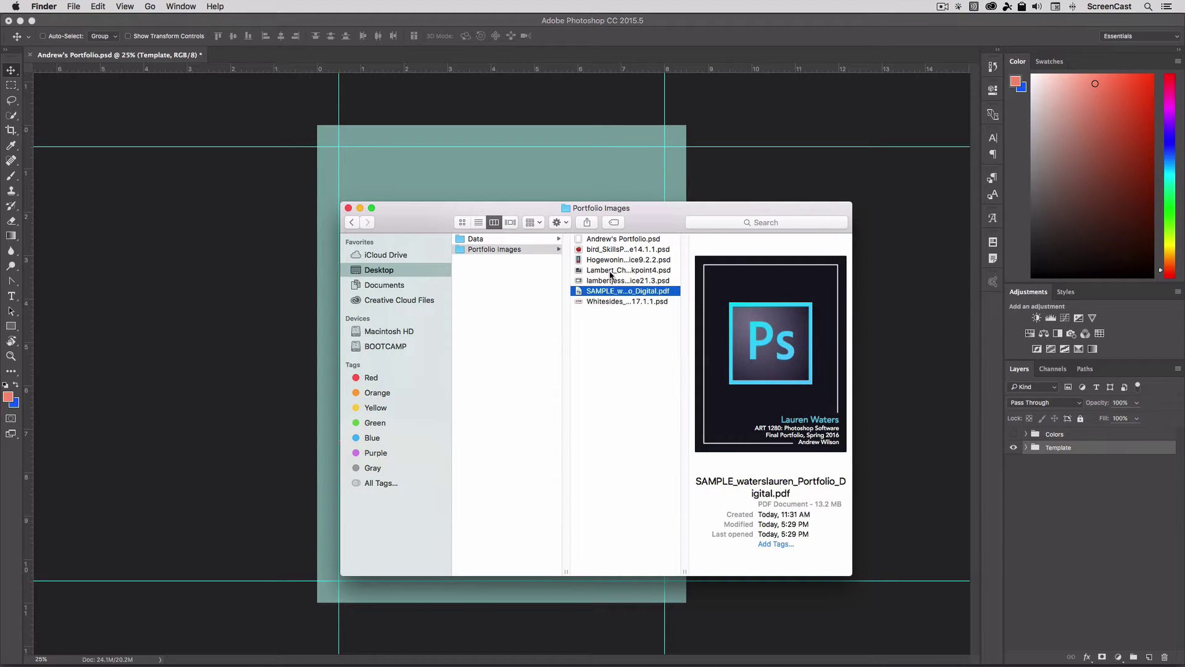
key("Down")
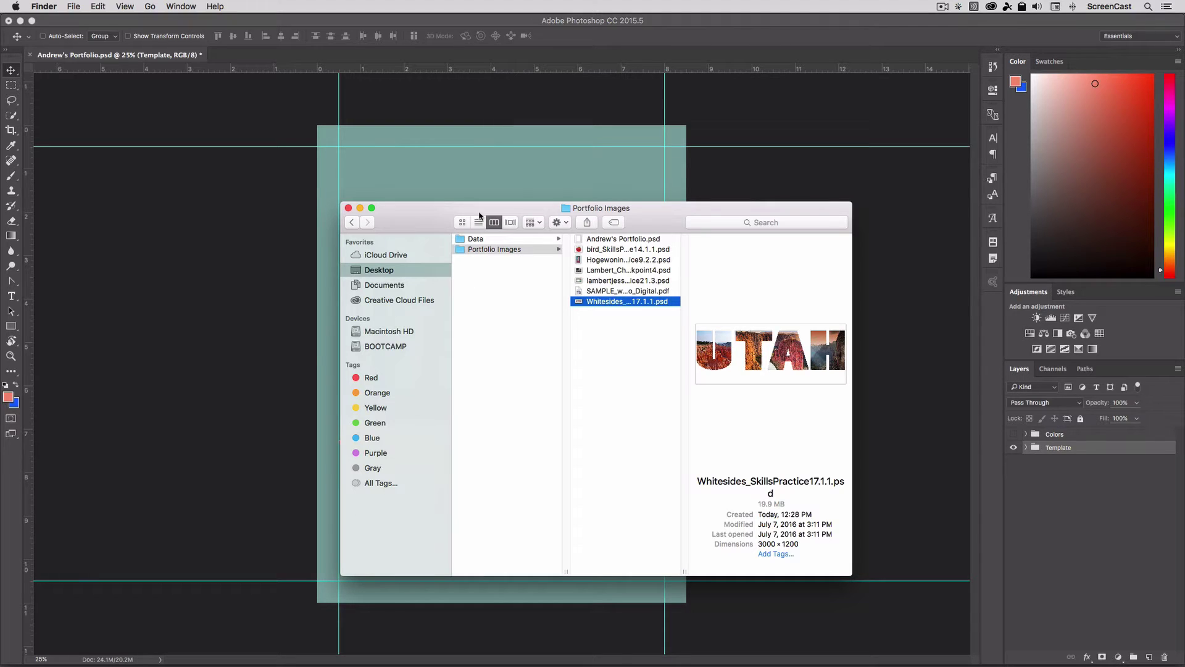
Close the Finder window, bring the Reflection template back in Photoshop, and open the File menu
left_click(348, 208)
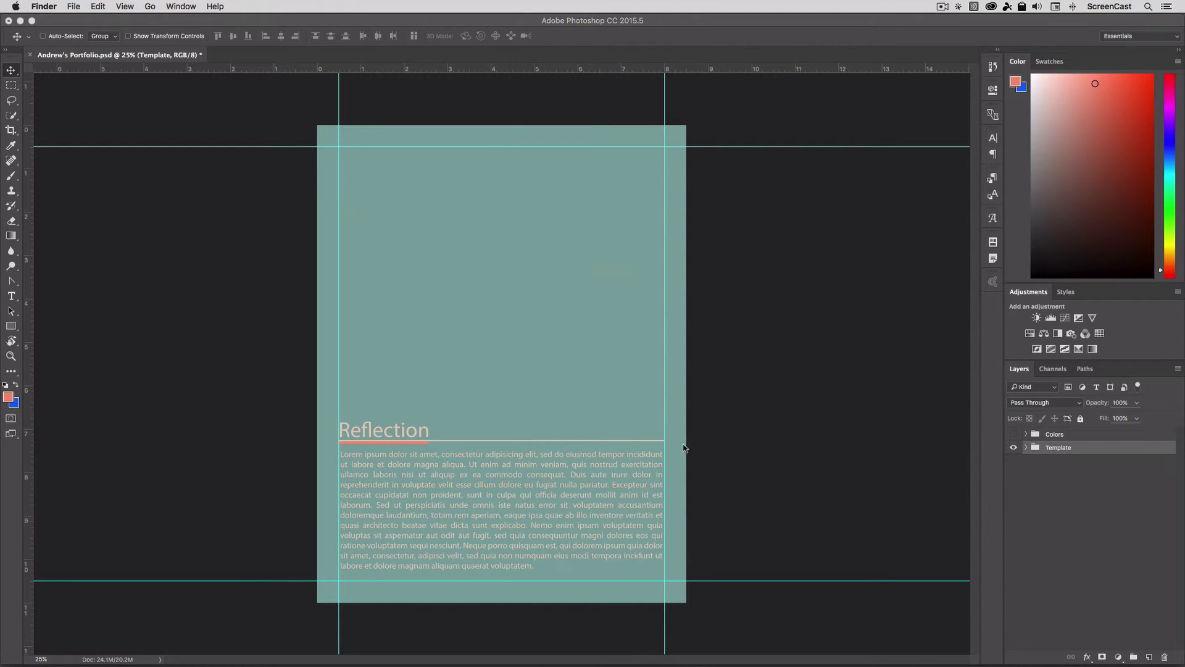
left_click(1039, 480)
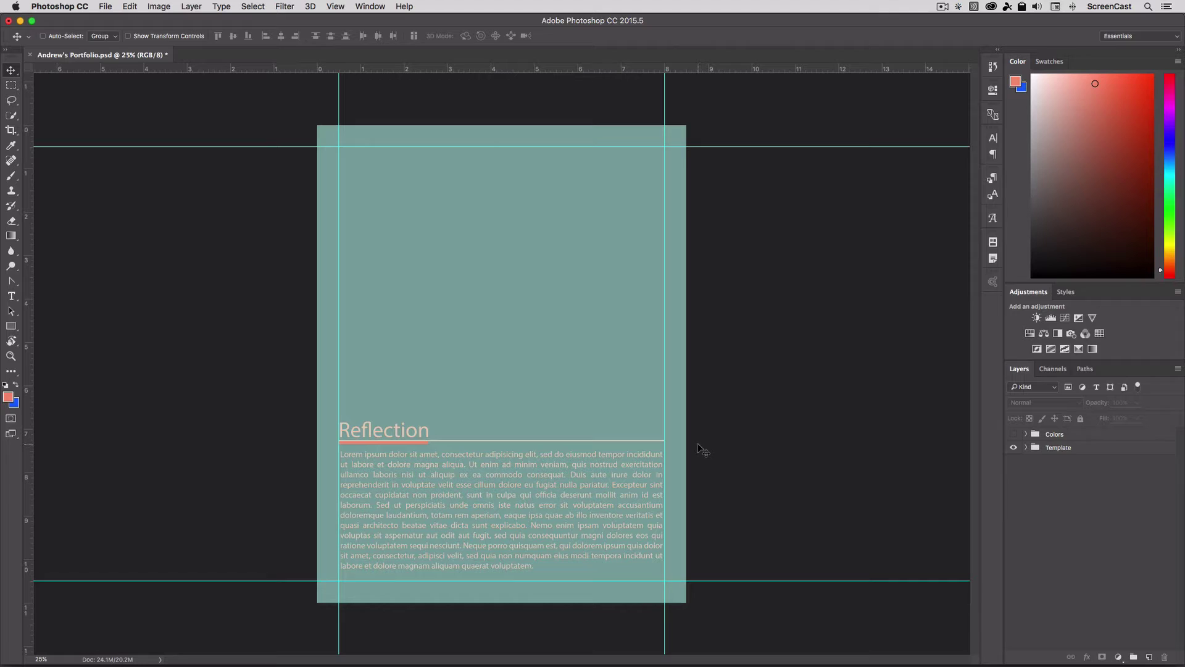
left_click(105, 6)
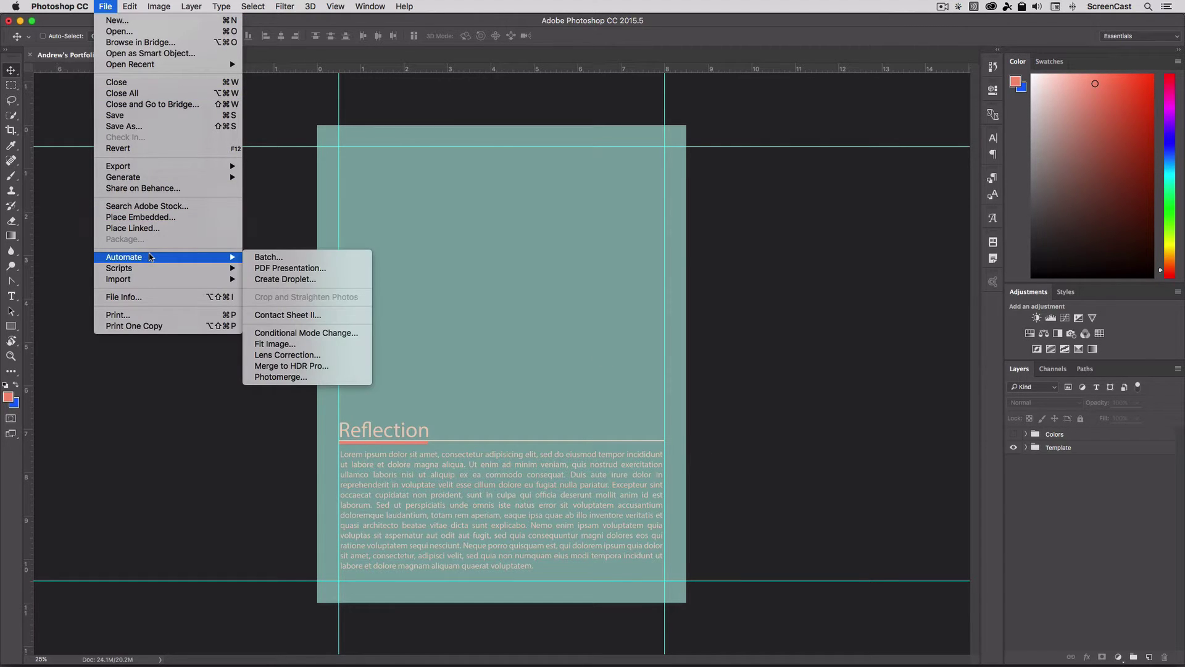
mouse_move(159, 269)
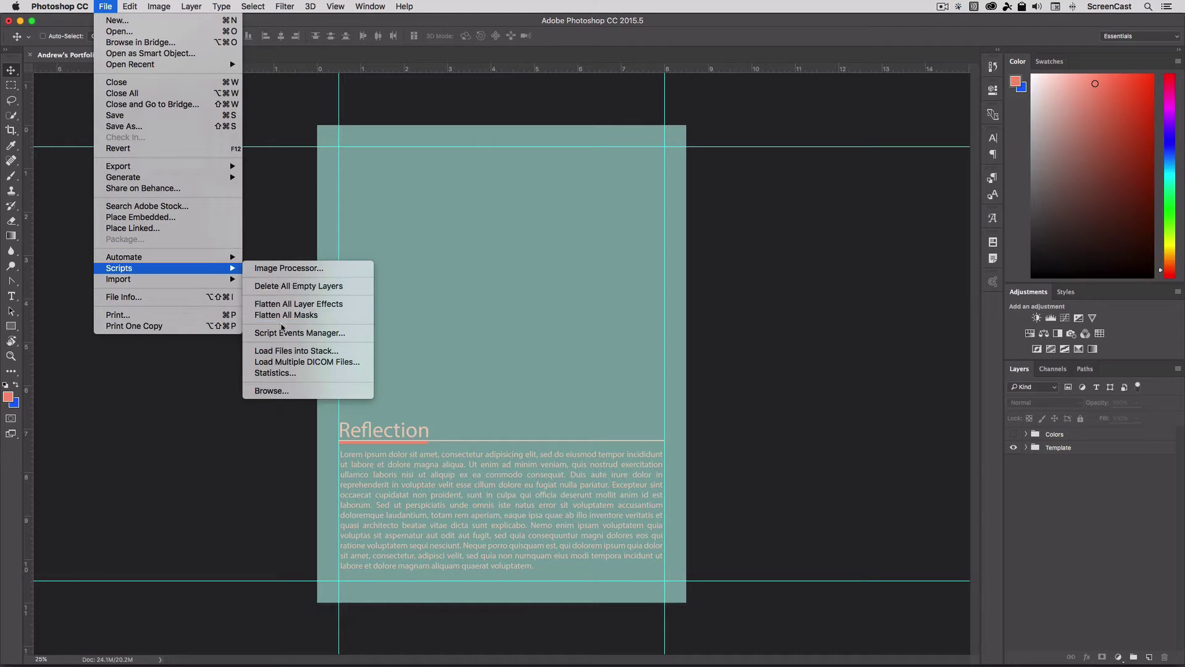
mouse_move(219, 277)
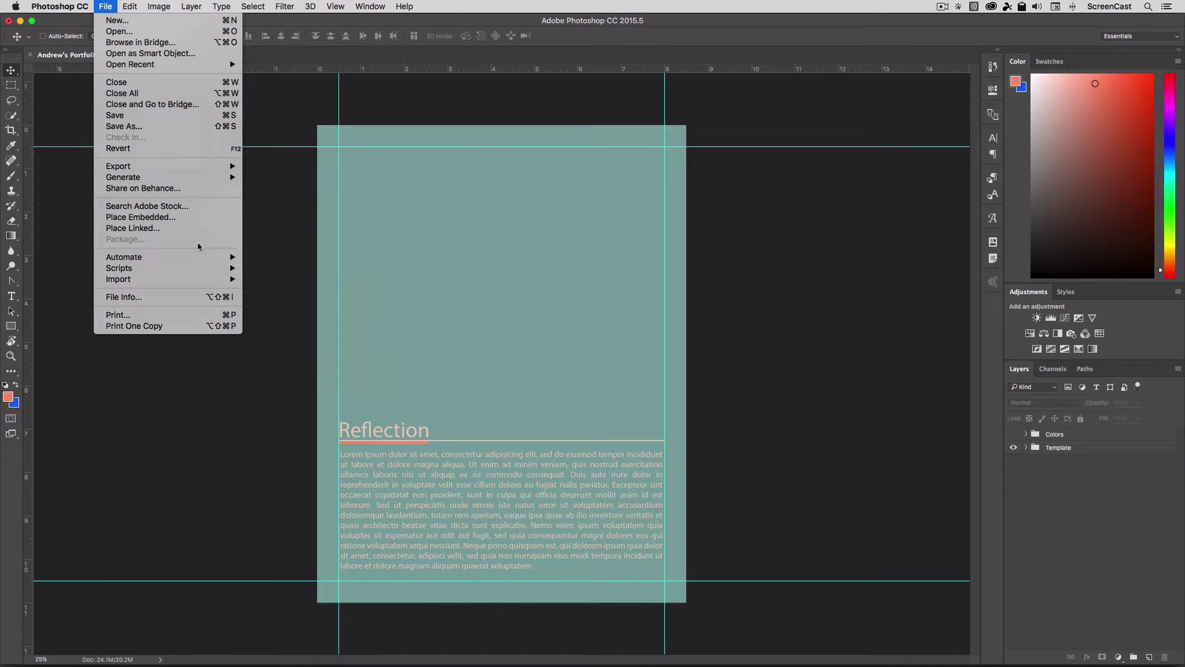
mouse_move(159, 166)
key("Escape")
left_click(107, 7)
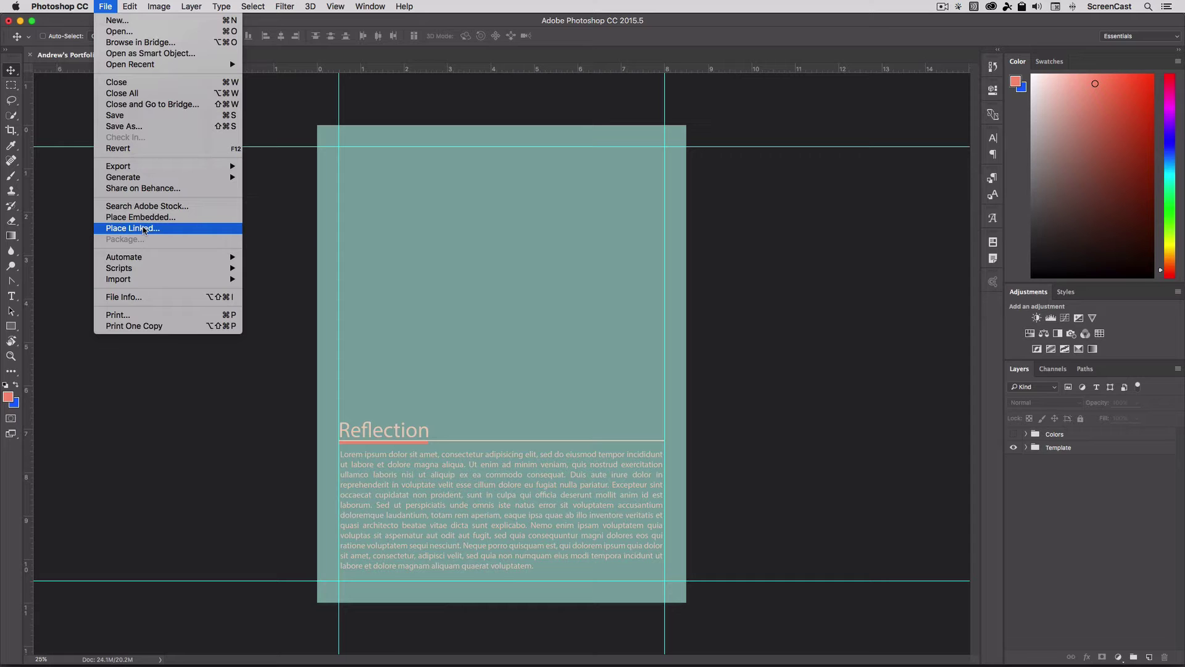
Place bird_SkillsPractice14.1.1.psd as a linked layer, commit it, and move it up near the page top
left_click(145, 228)
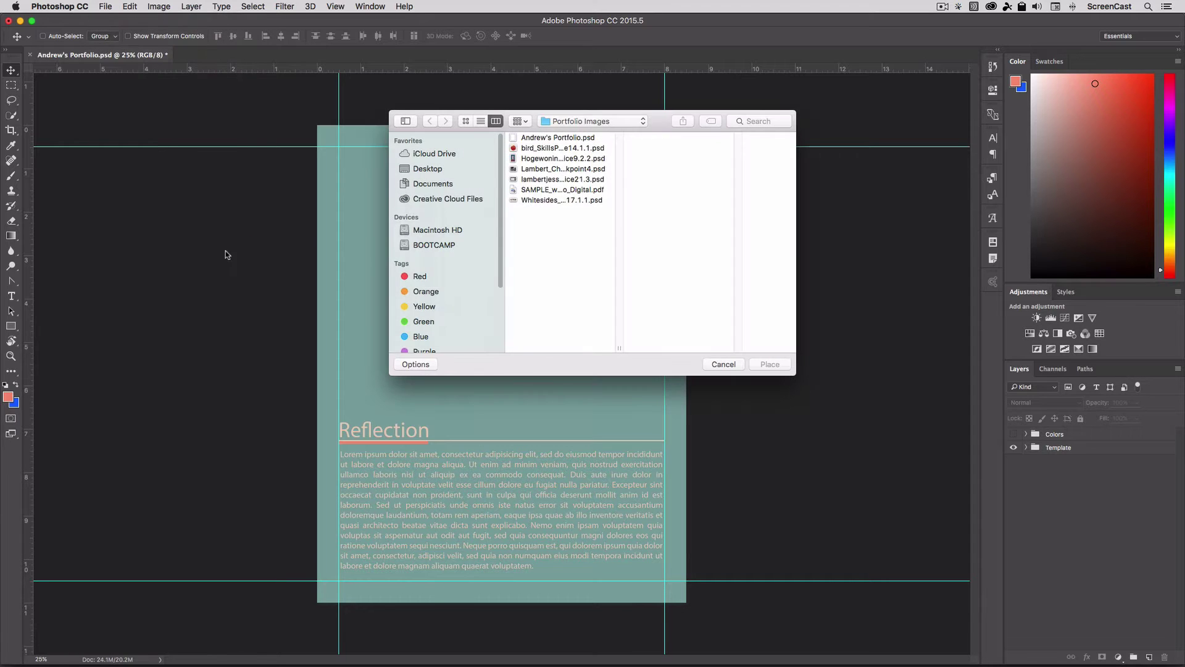
left_click(547, 149)
left_click(547, 158)
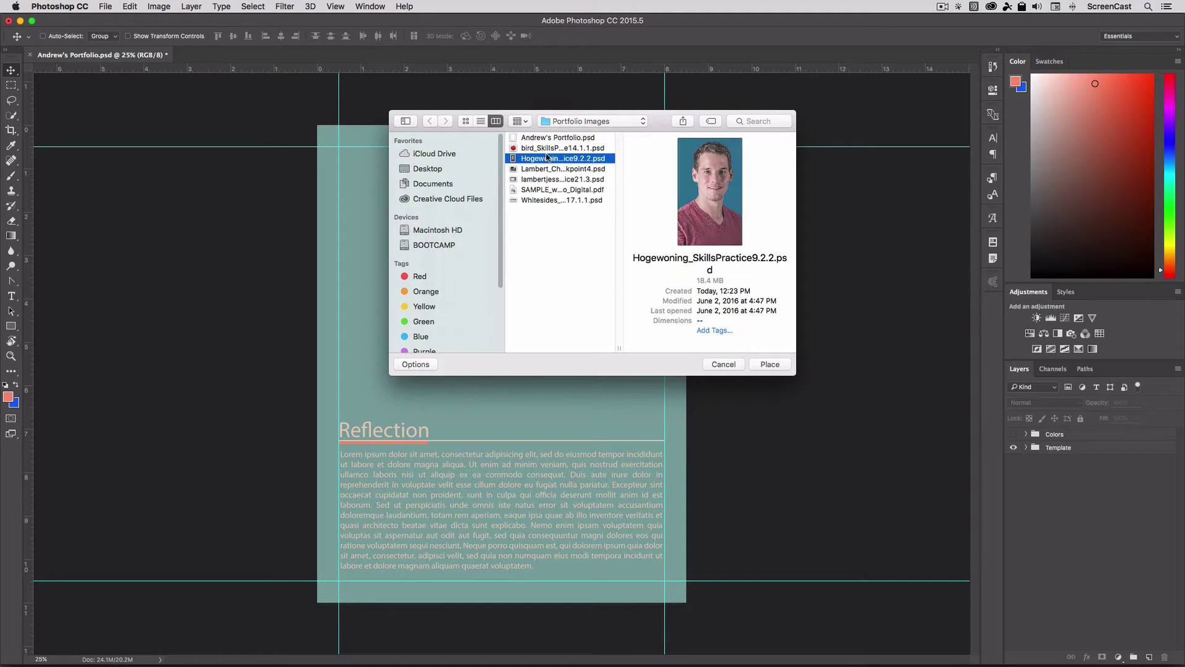
left_click(547, 151)
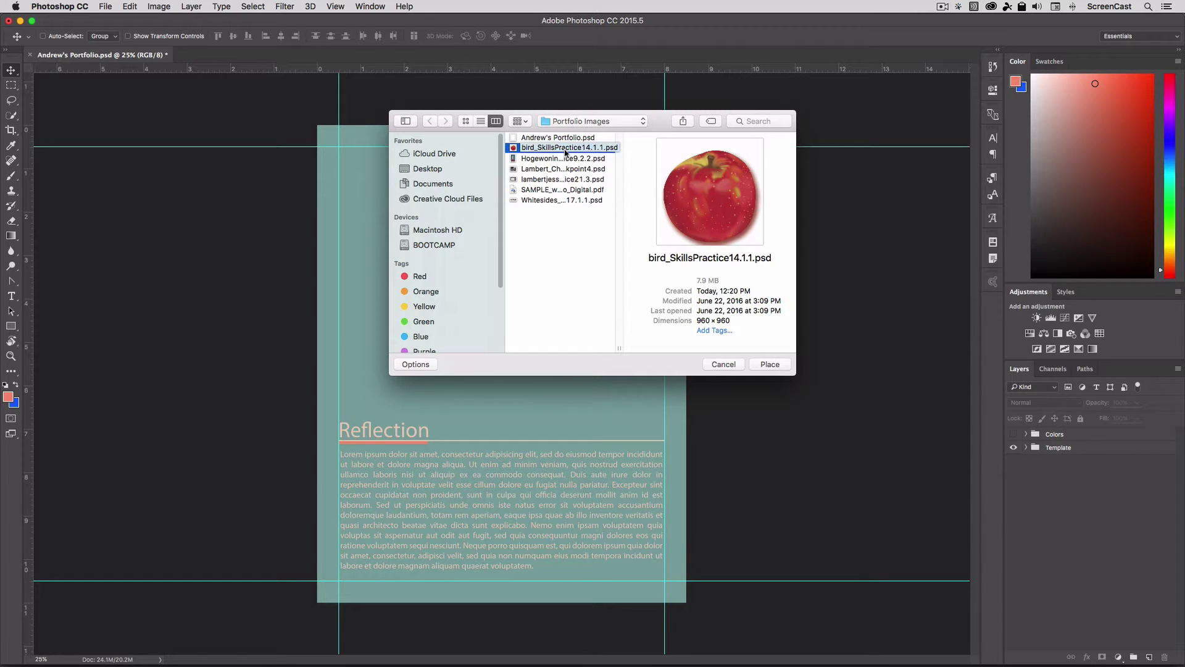
left_click(770, 364)
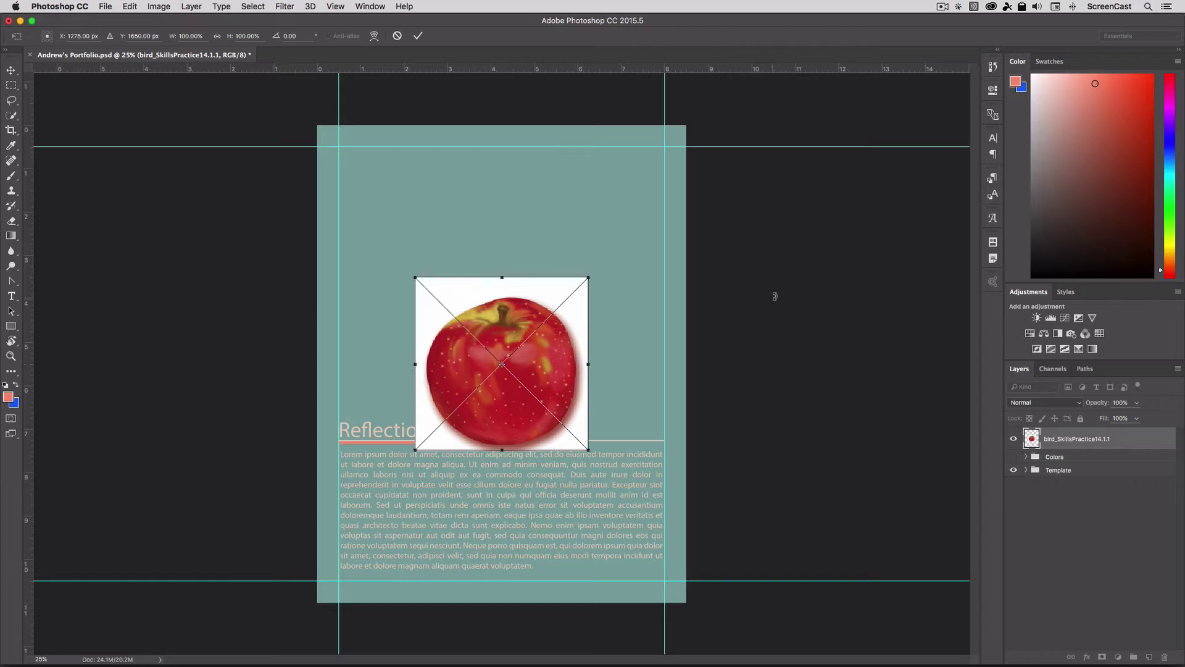
key("Return")
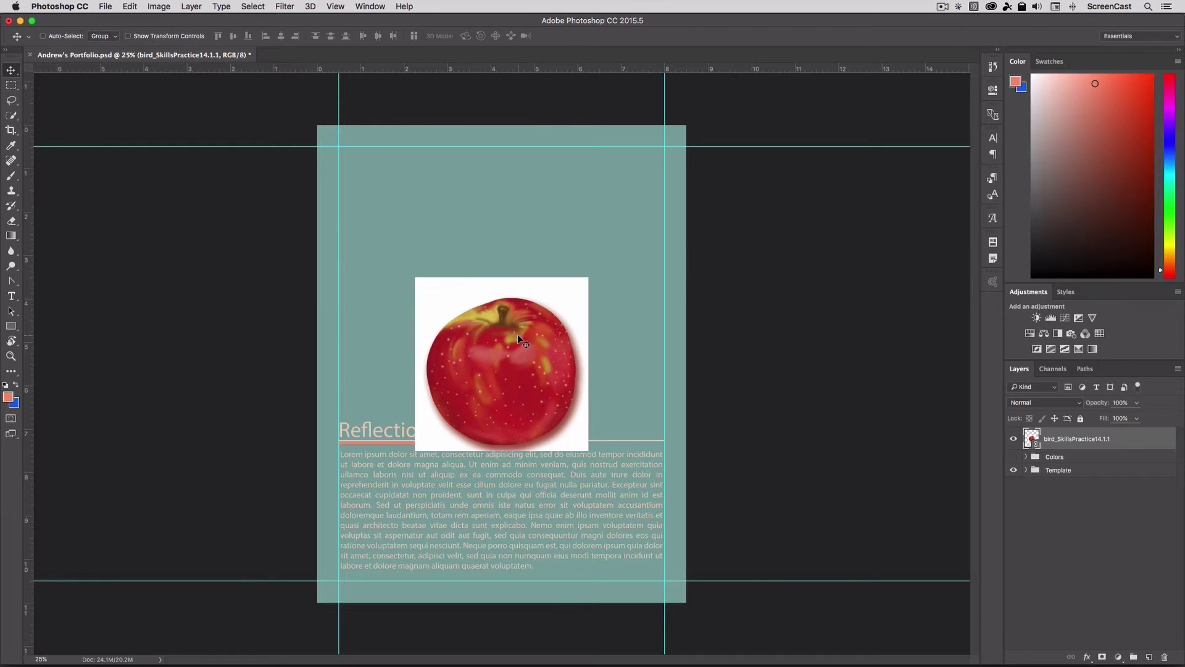
left_click_drag(518, 335, 518, 248)
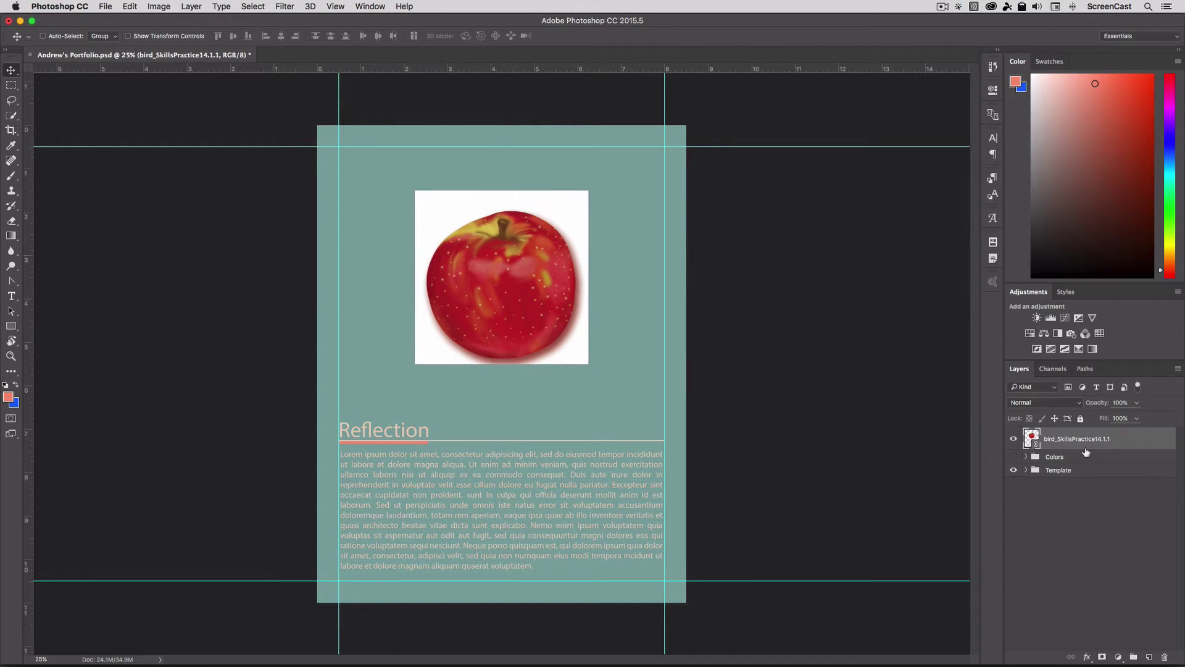
Place the man's portrait as a linked layer on top of it
left_click(106, 6)
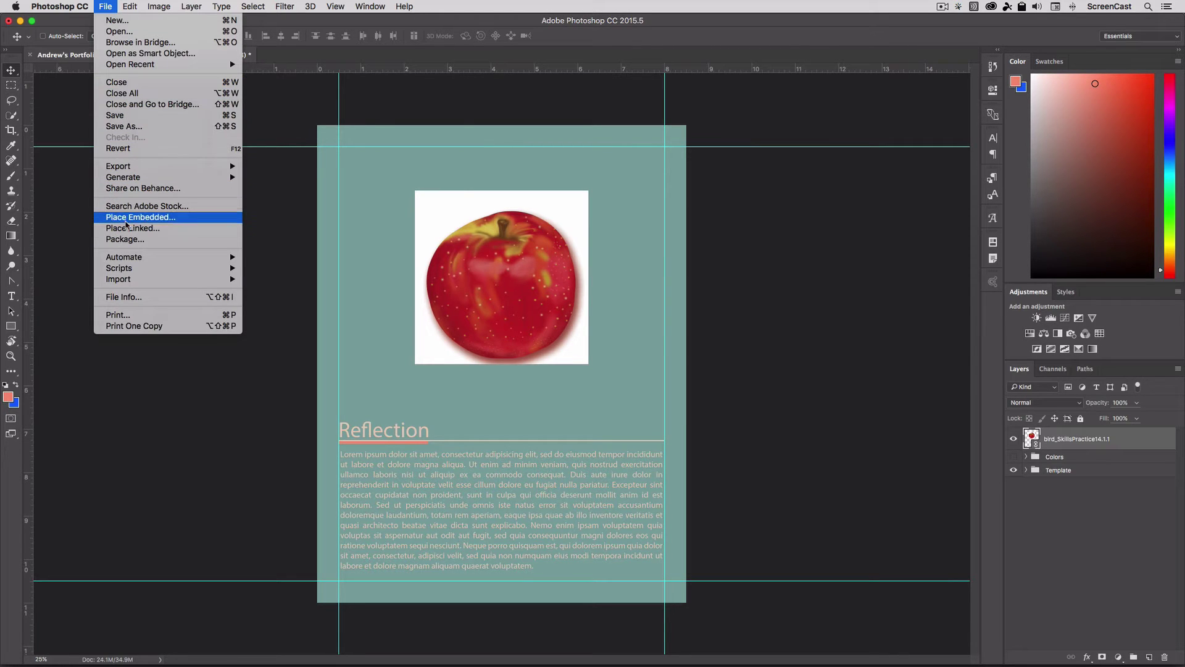
left_click(145, 228)
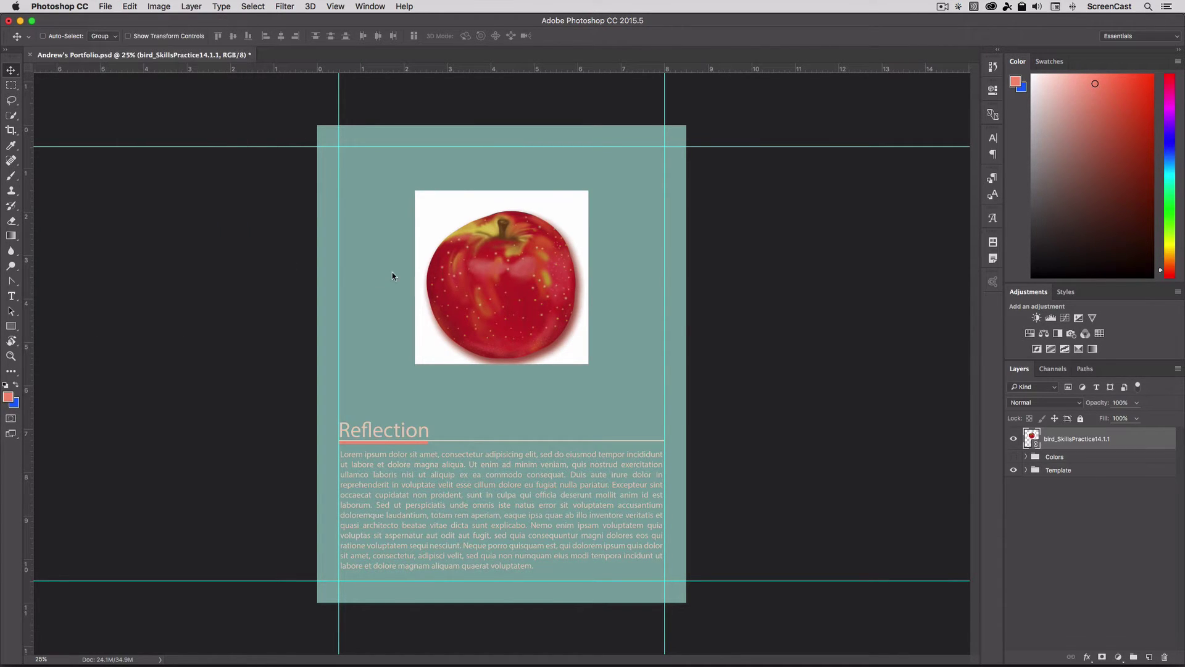
left_click(543, 158)
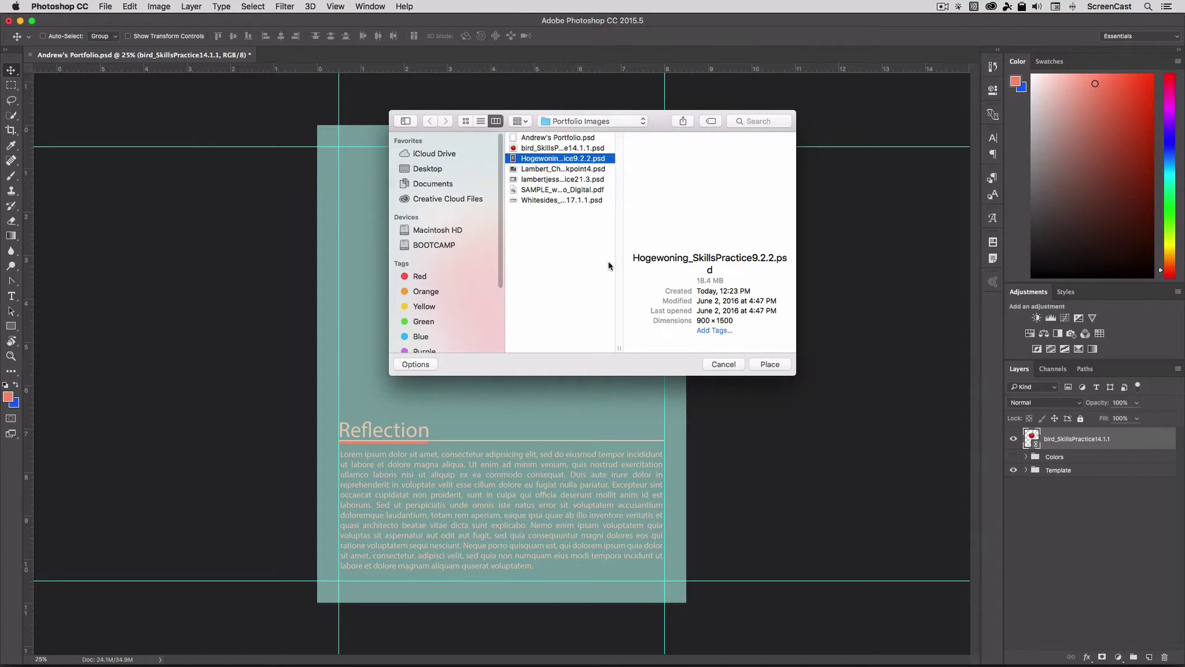
left_click(771, 365)
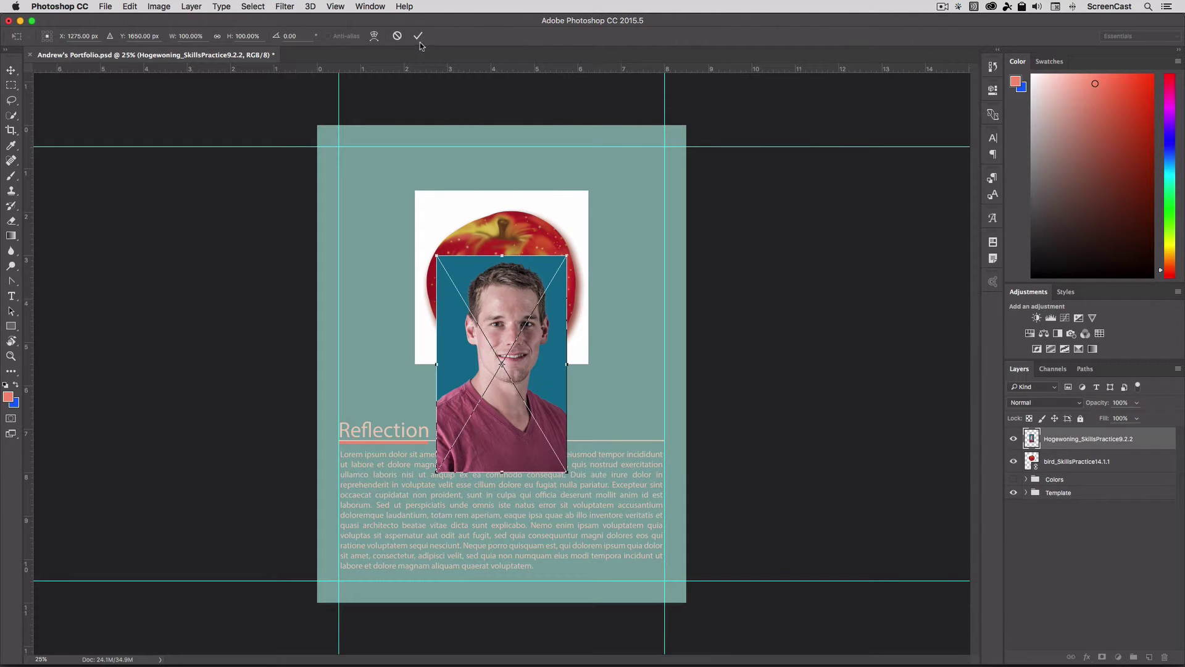
left_click(419, 39)
Place the black-and-white street photo as a linked layer and commit it
left_click(105, 6)
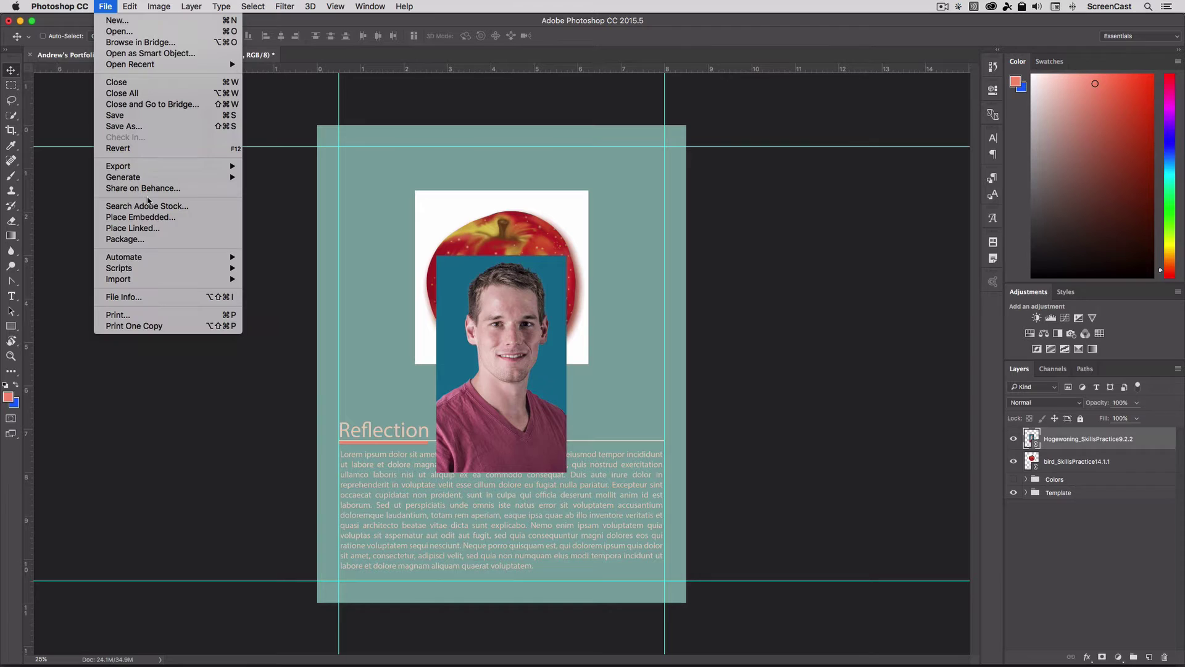
left_click(141, 228)
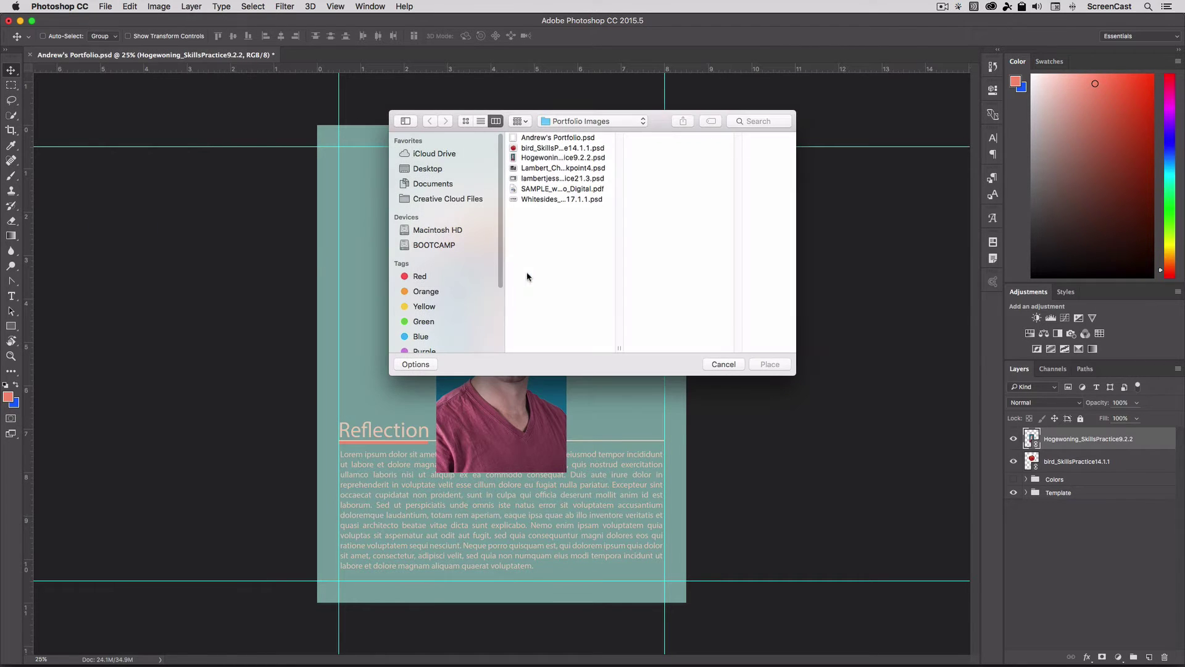
left_click(533, 170)
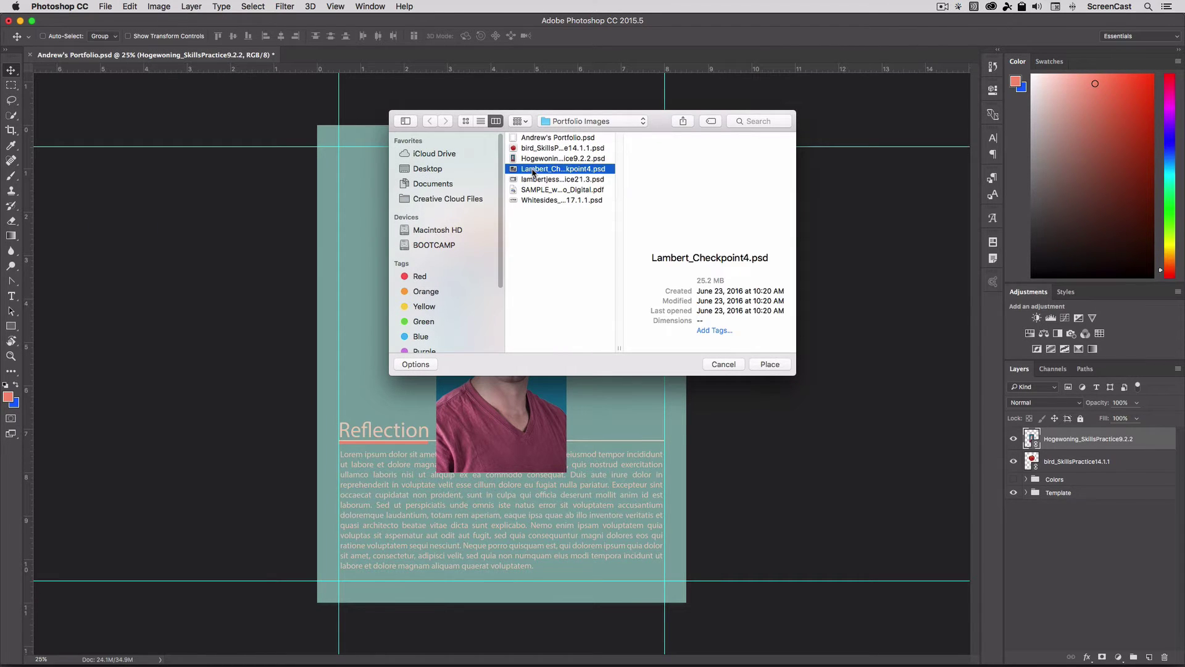
left_click(765, 364)
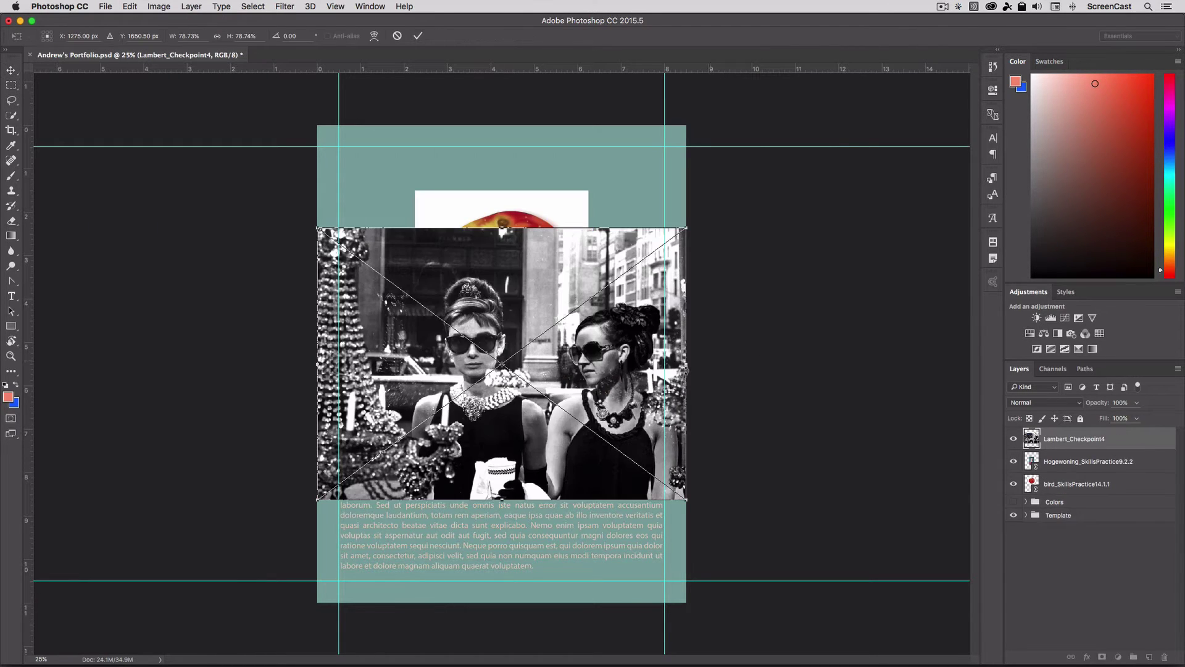
left_click(418, 36)
Place the neon web-page design PSD as a linked layer and commit it
left_click(105, 6)
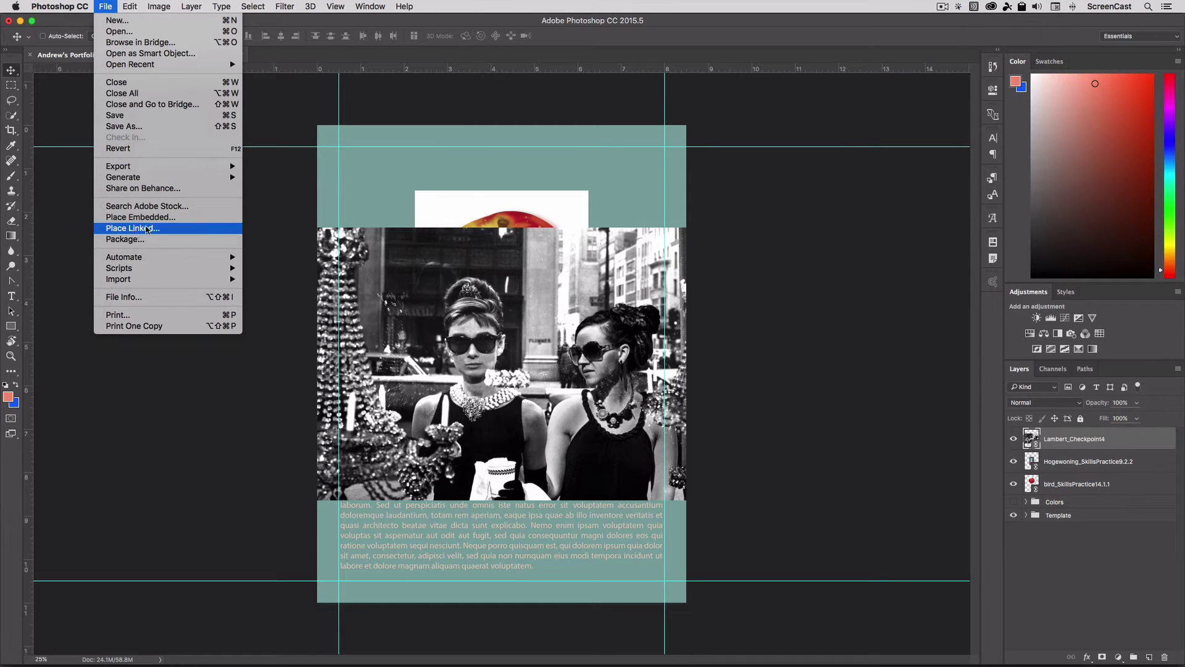
left_click(149, 228)
left_click(543, 179)
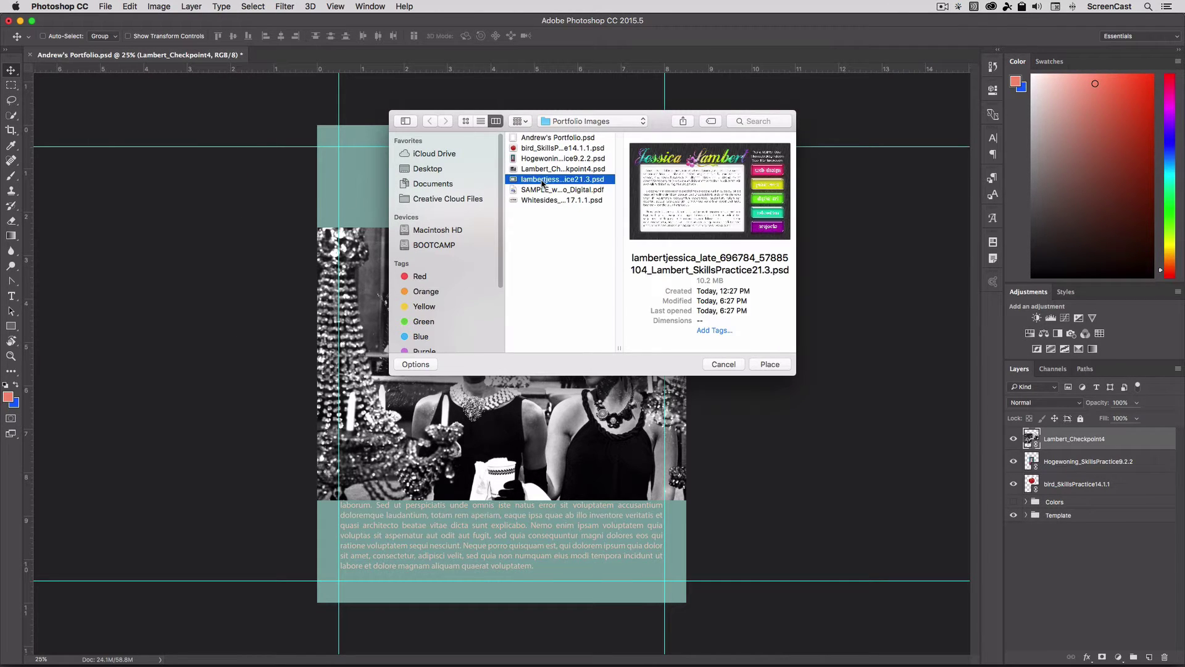
left_click(770, 364)
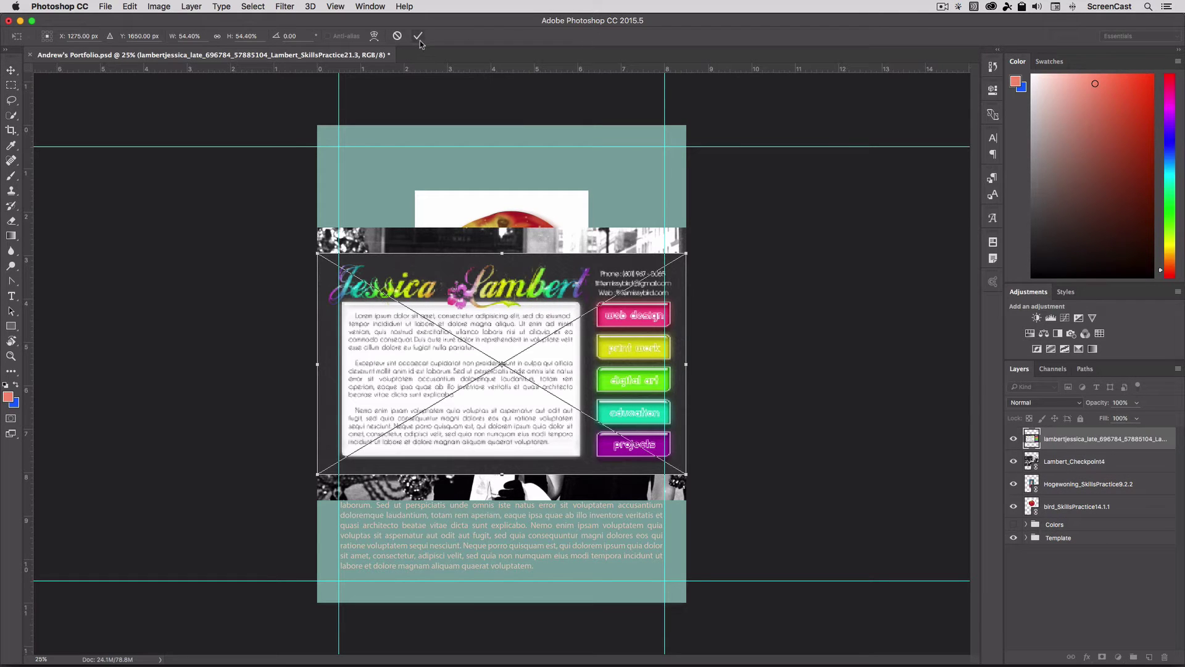
left_click(419, 37)
Place the UTAH image PSD as a linked layer and commit it
left_click(105, 6)
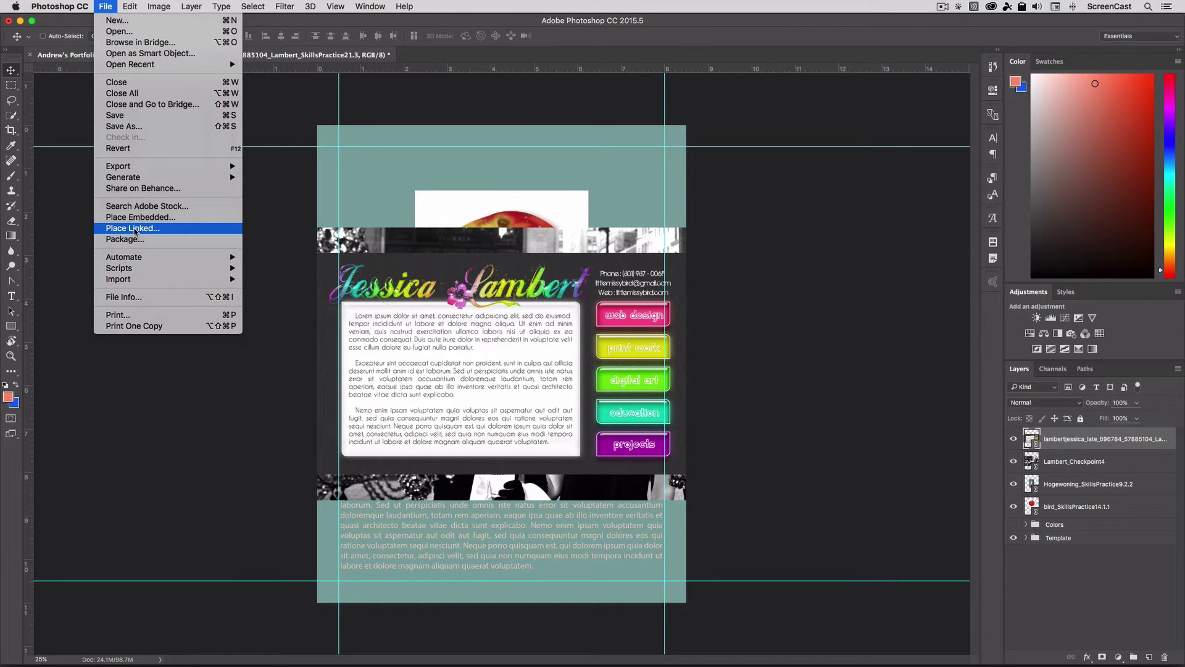
left_click(135, 228)
left_click(549, 199)
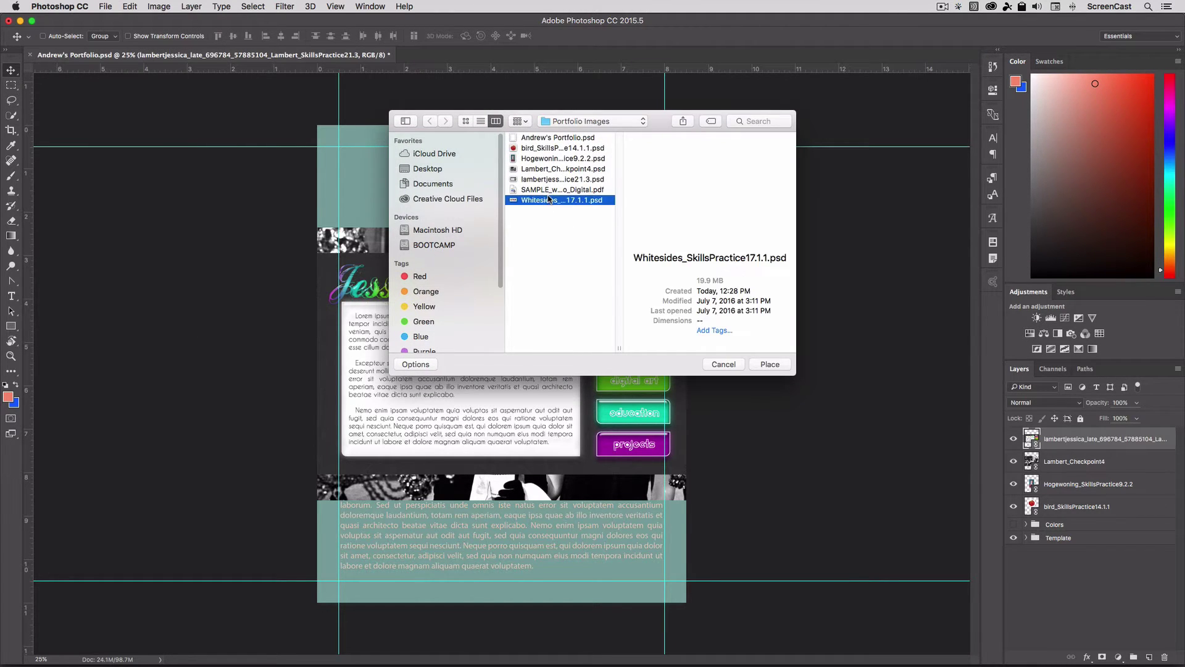
left_click(769, 365)
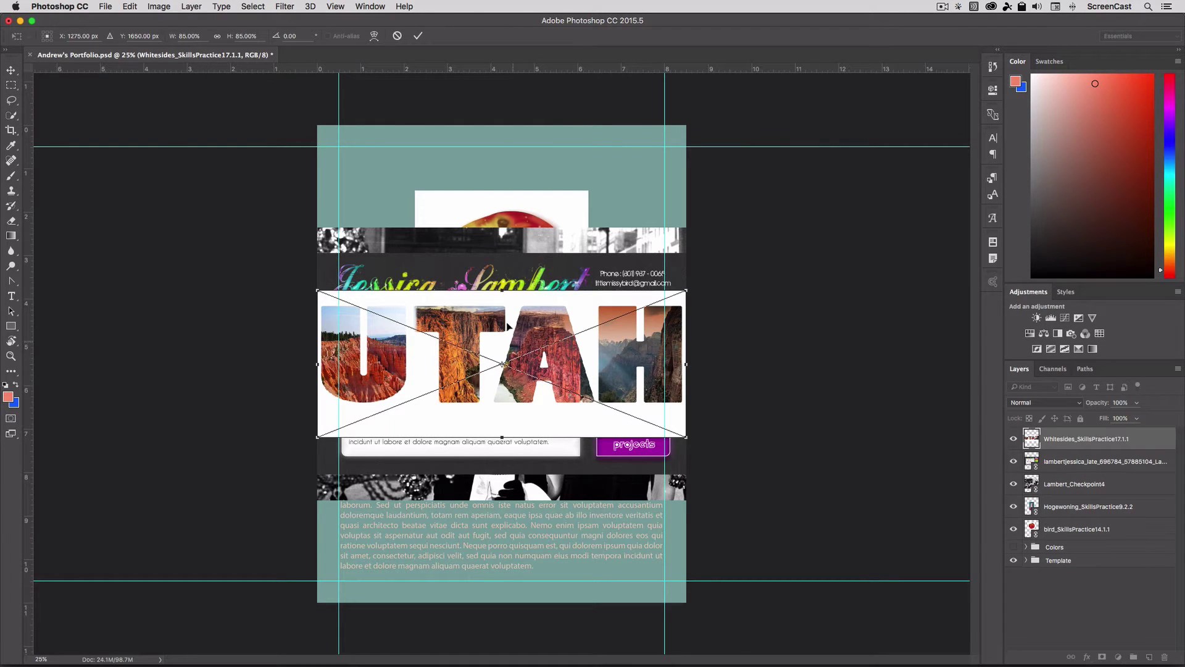
left_click(418, 35)
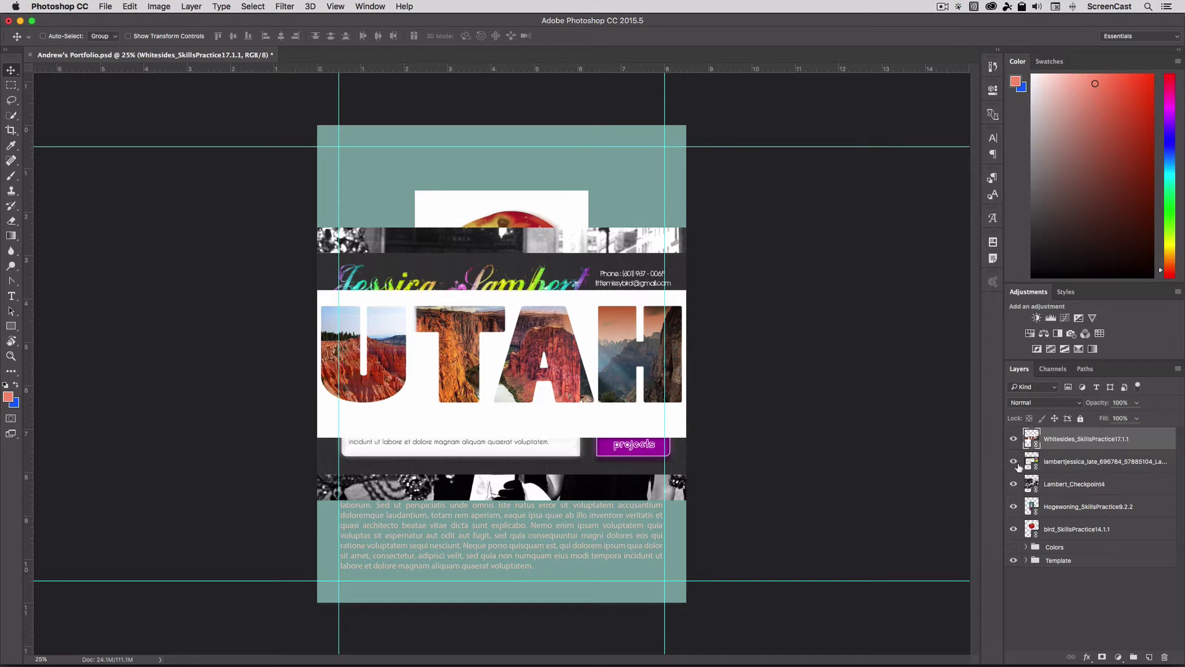
left_click(1013, 439)
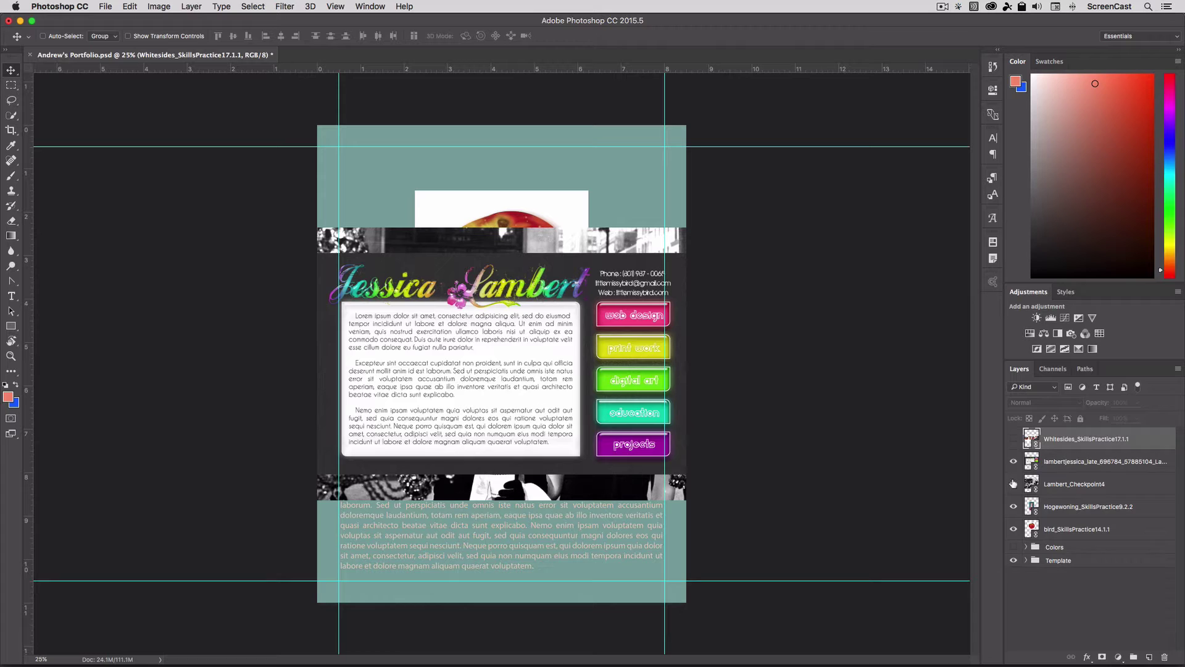
left_click(1013, 439)
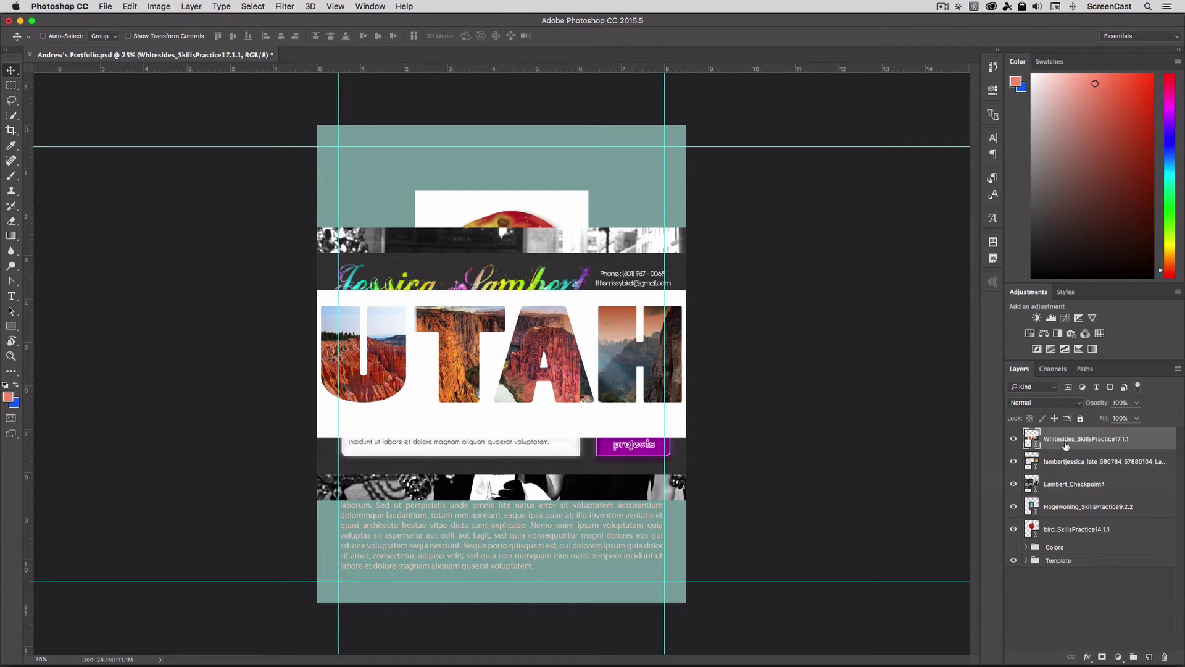
Group the UTAH, web-page, street photo, fourth and bird layers individually as Group 1 through Group 5
key("super")
key("super+g")
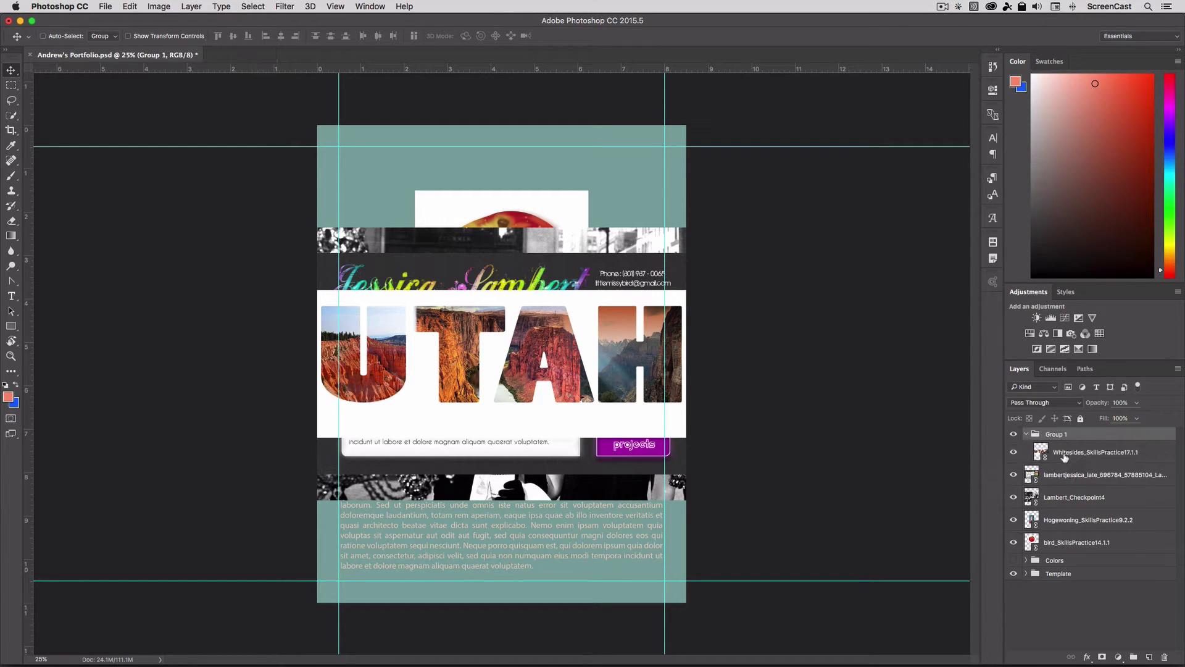
left_click(1063, 454)
key("super+g")
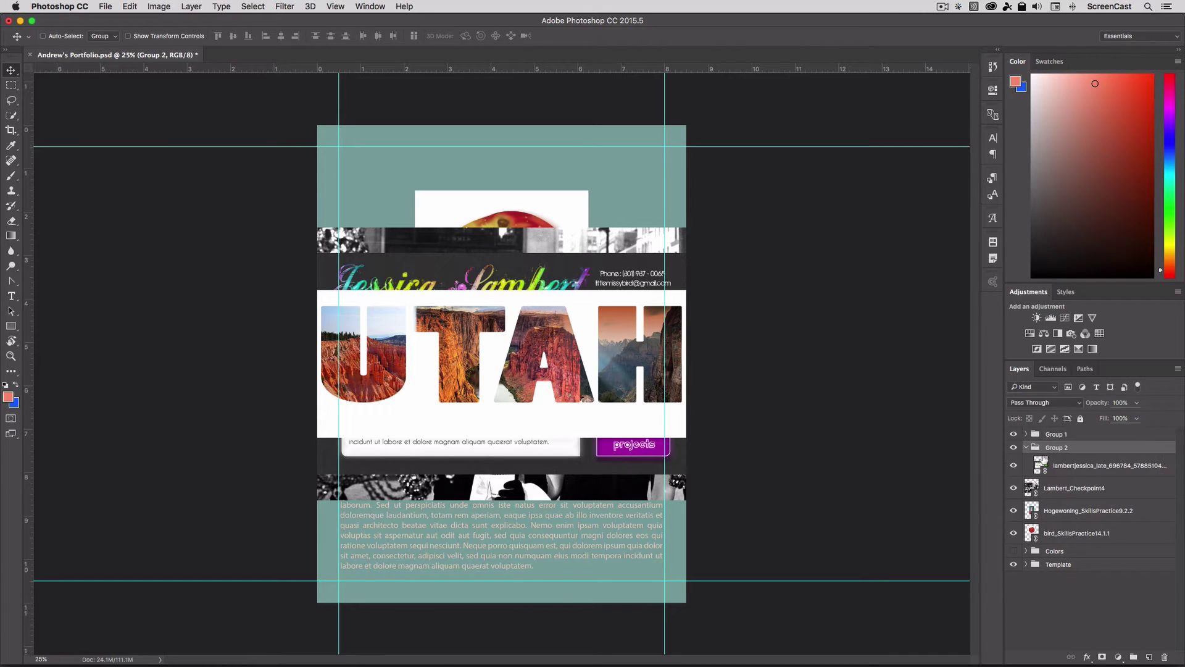
left_click(1043, 464)
key("super+g")
left_click(1026, 461)
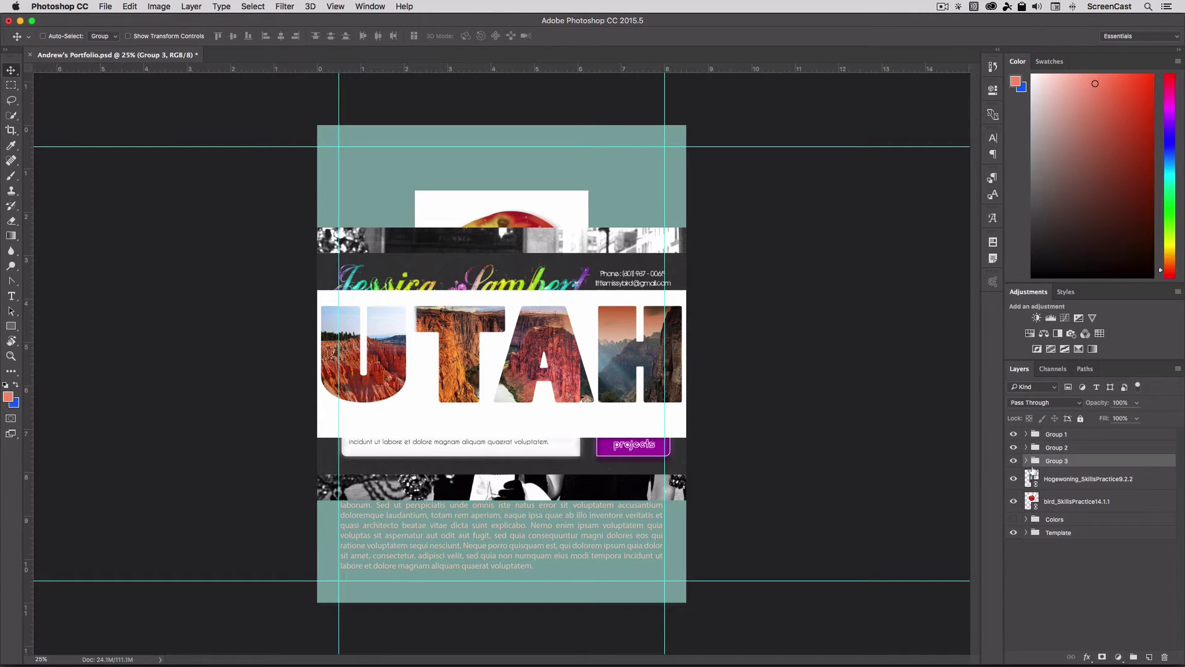
left_click(1052, 474)
key("super+g")
left_click(1055, 492)
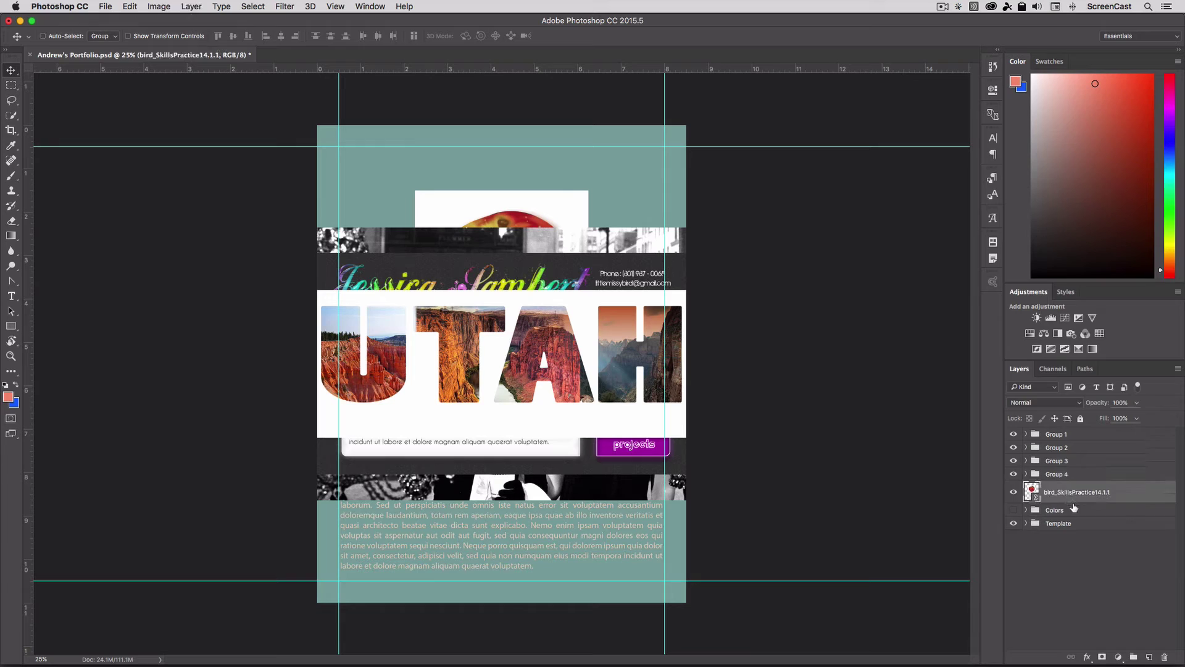
key("super+g")
left_click(1026, 488)
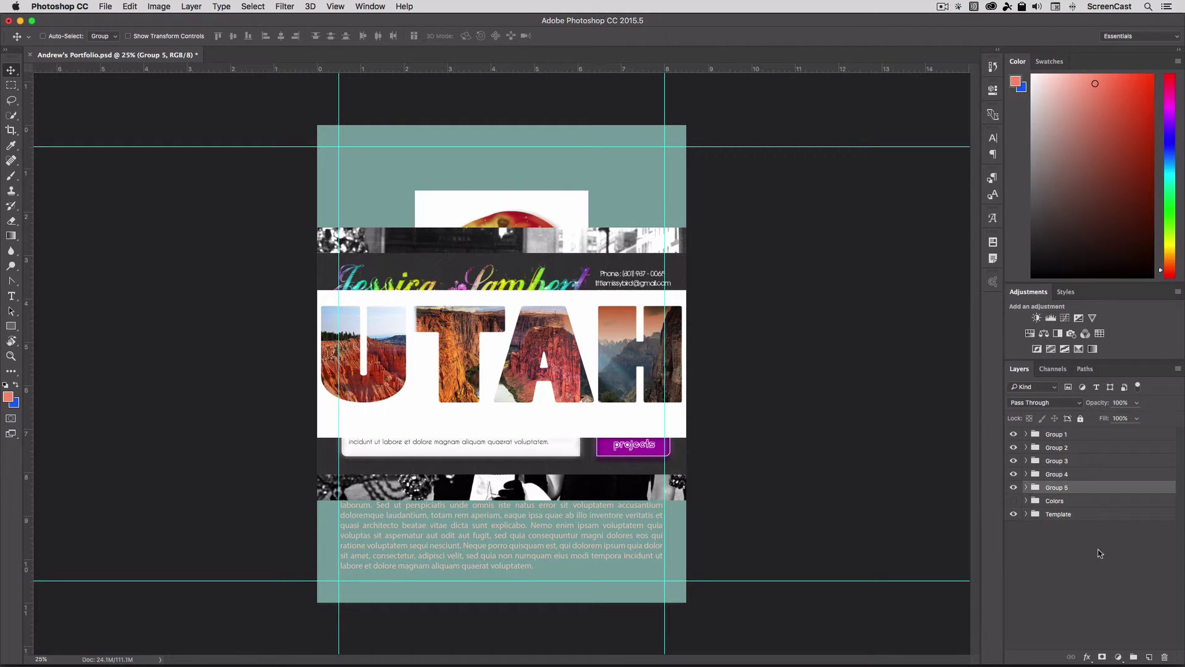
Hide Groups 2–5, expand Group 1 and the Template group, and select the UTAH layer
left_click(1100, 553)
left_click(1026, 435)
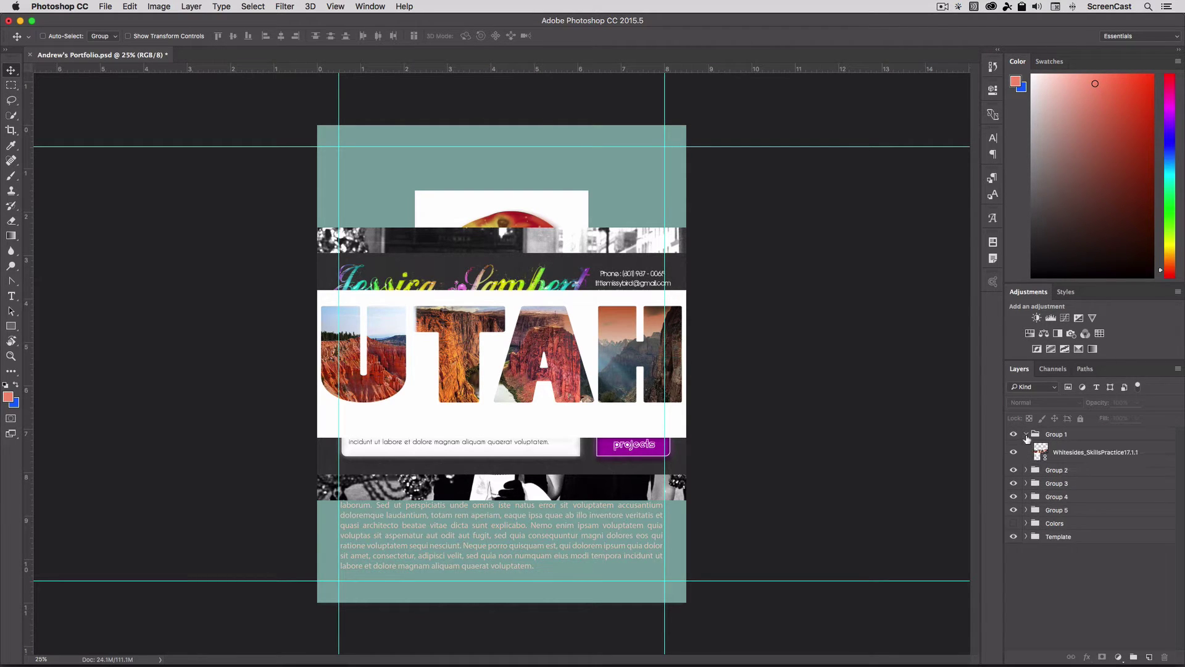
left_click(1026, 435)
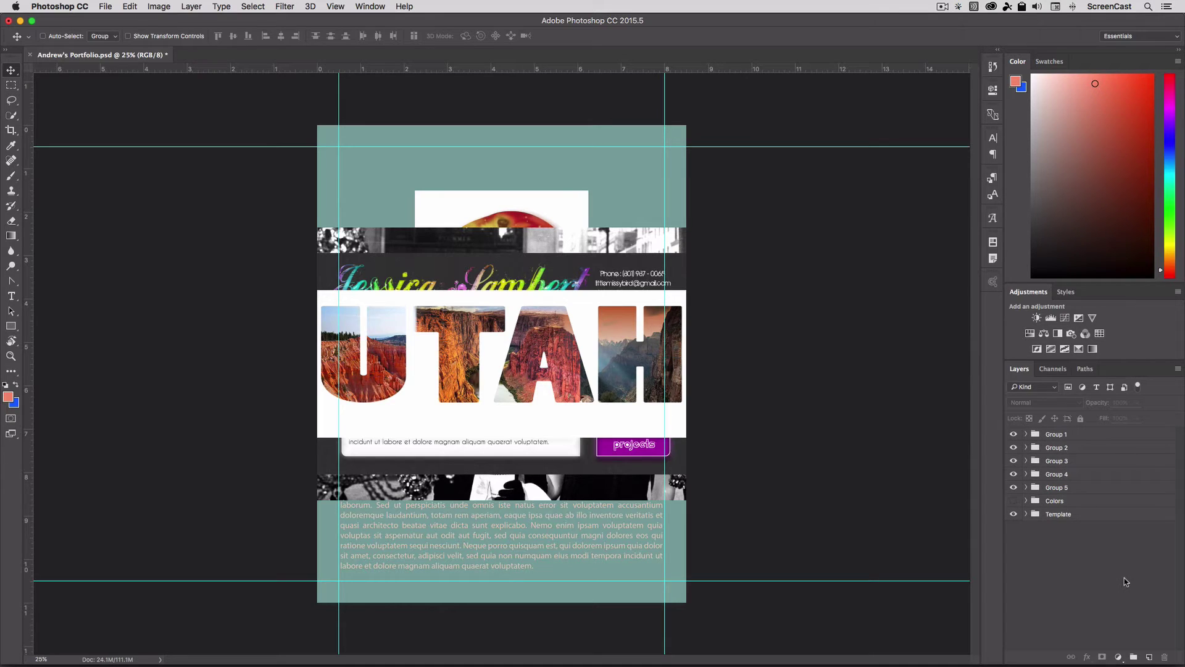
left_click_drag(1013, 447, 1014, 487)
left_click(1057, 437)
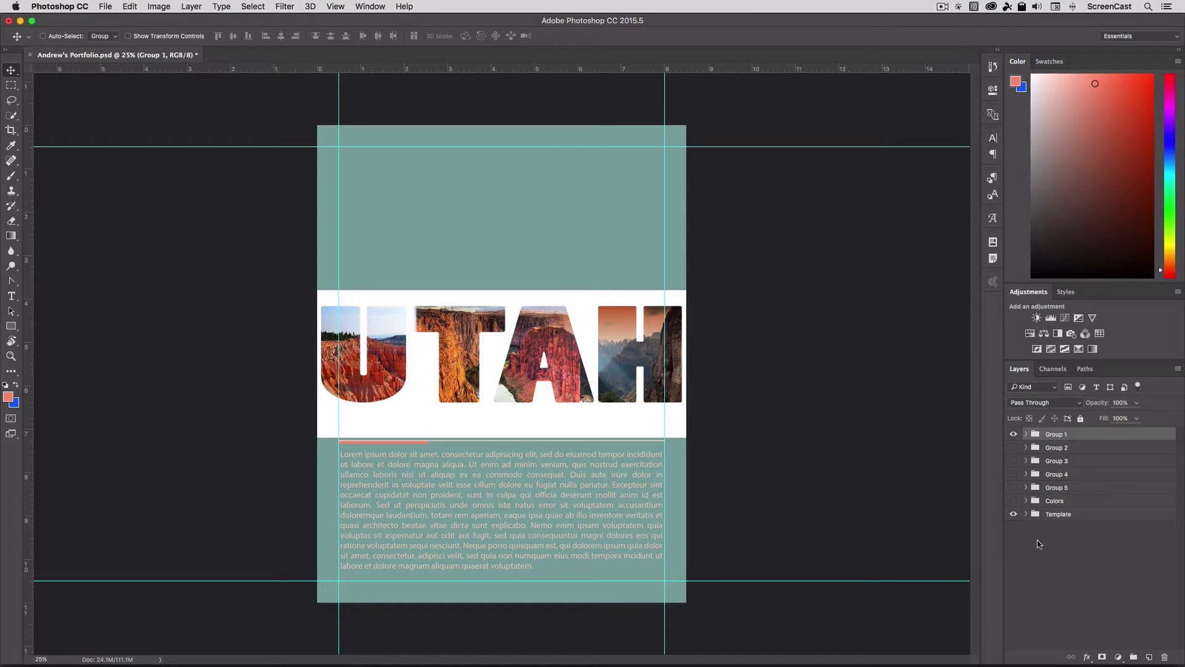
left_click(1026, 515)
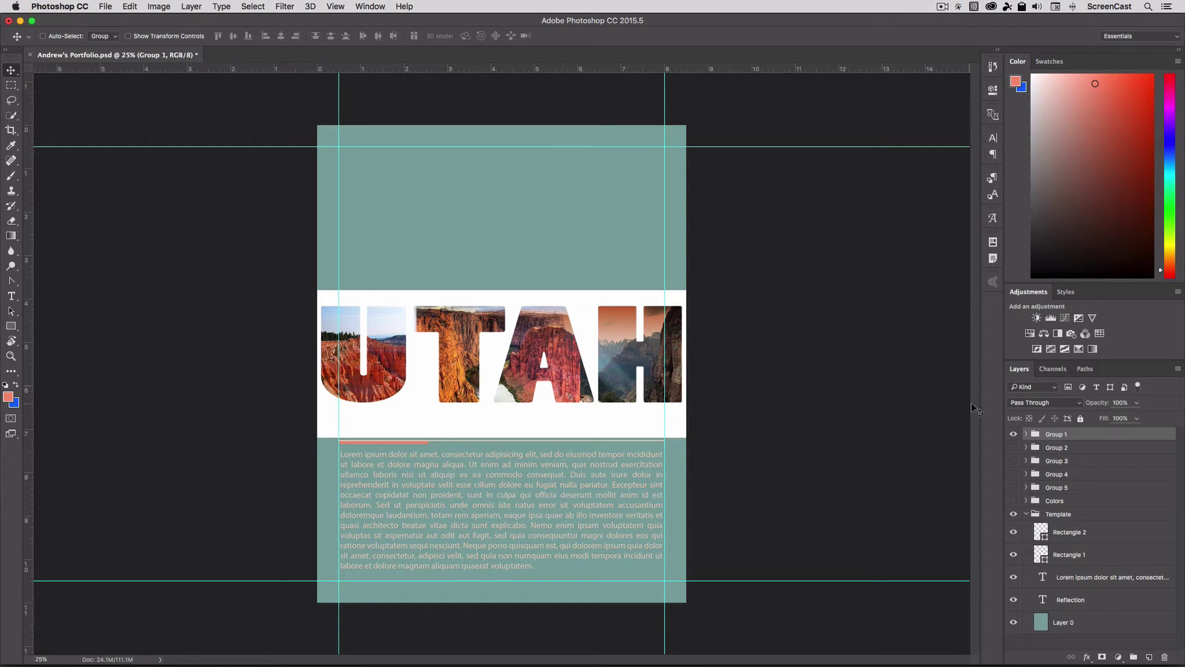
left_click(1026, 434)
left_click(1080, 462)
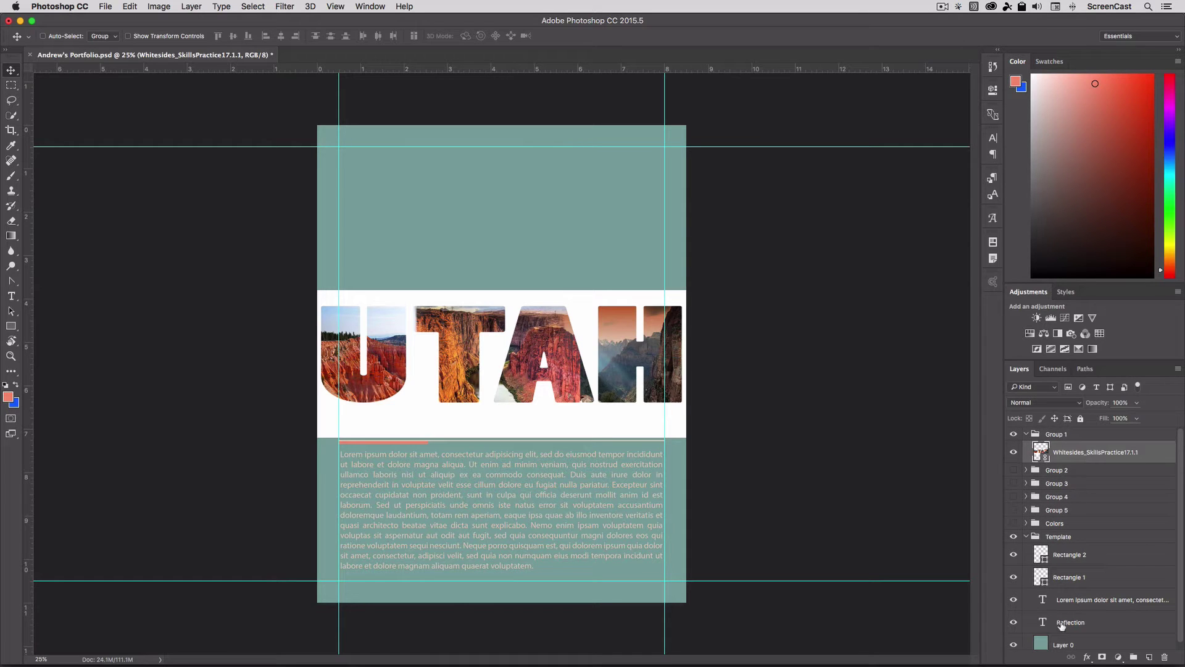
scroll(1062, 602, "down", 1)
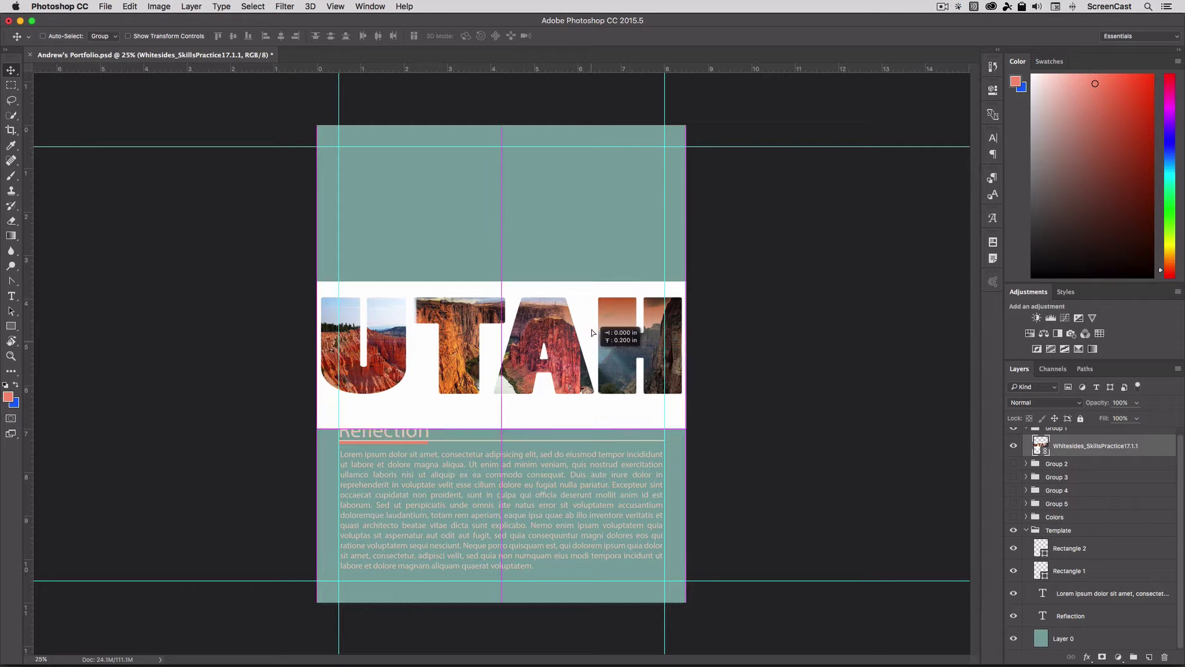
Scale the UTAH banner down to about 66% and position it near the page top
left_click_drag(592, 333, 591, 272)
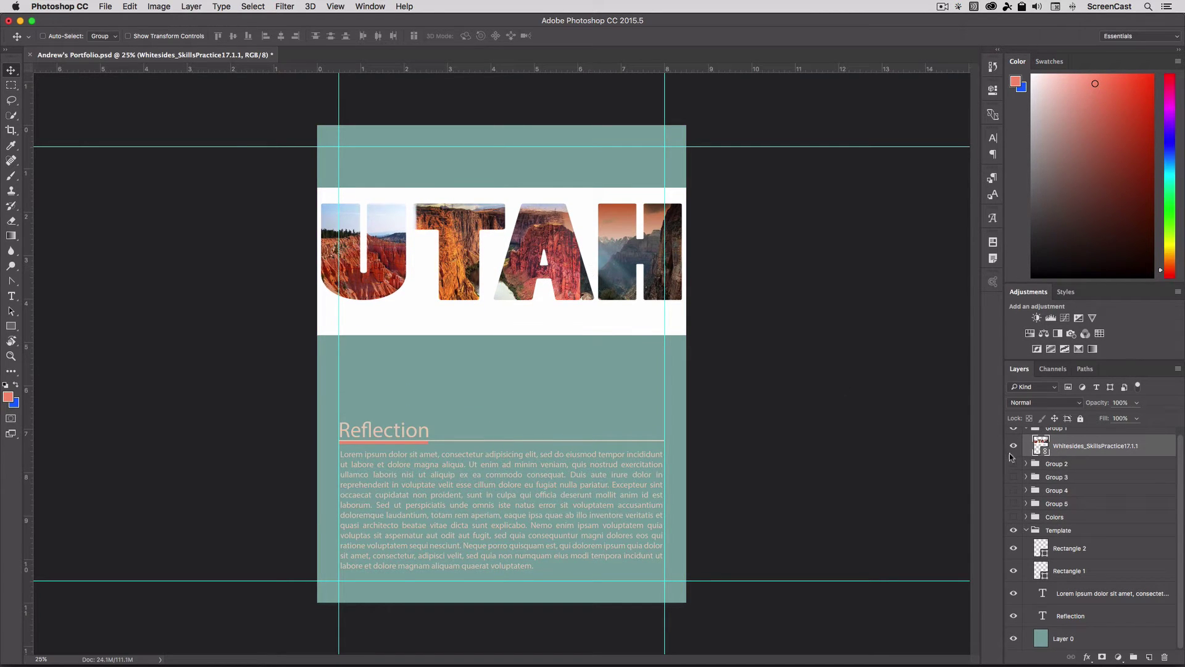
key("ctrl+t")
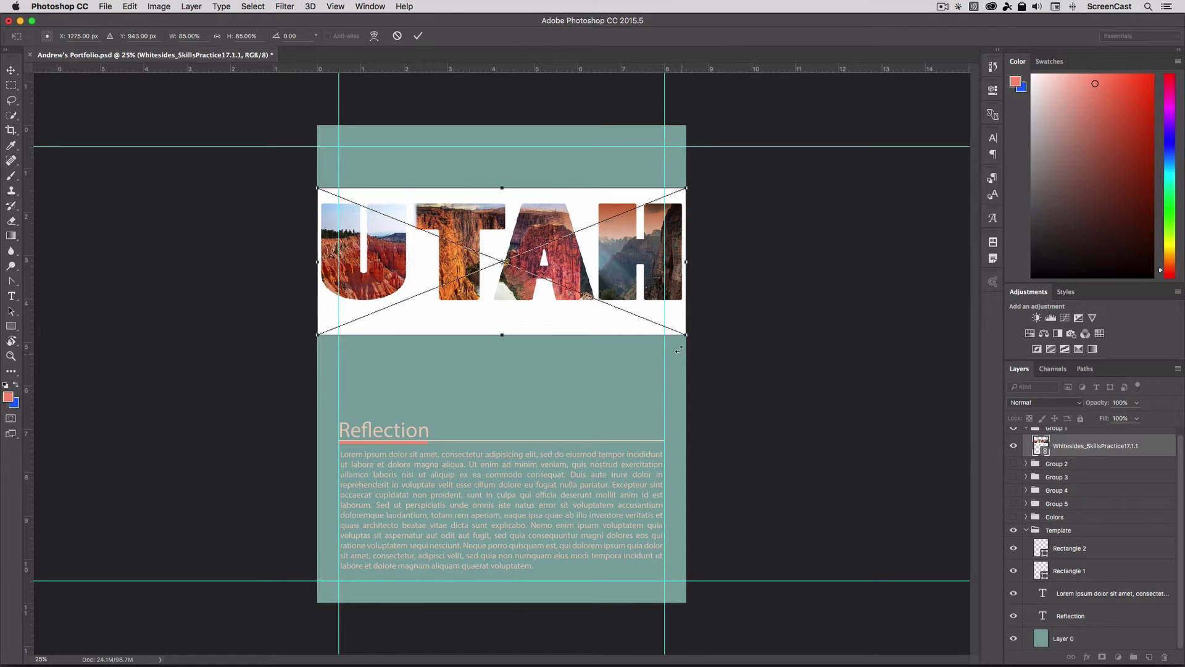
left_click_drag(690, 337, 644, 323)
left_click(418, 36)
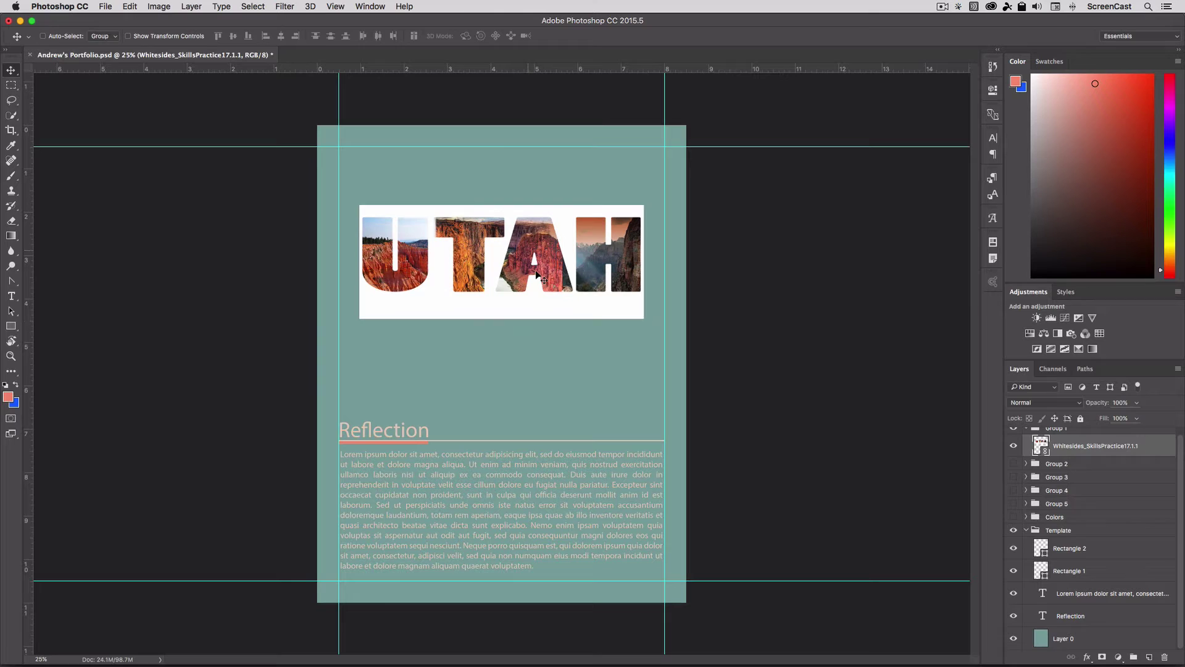
left_click_drag(536, 279, 531, 240)
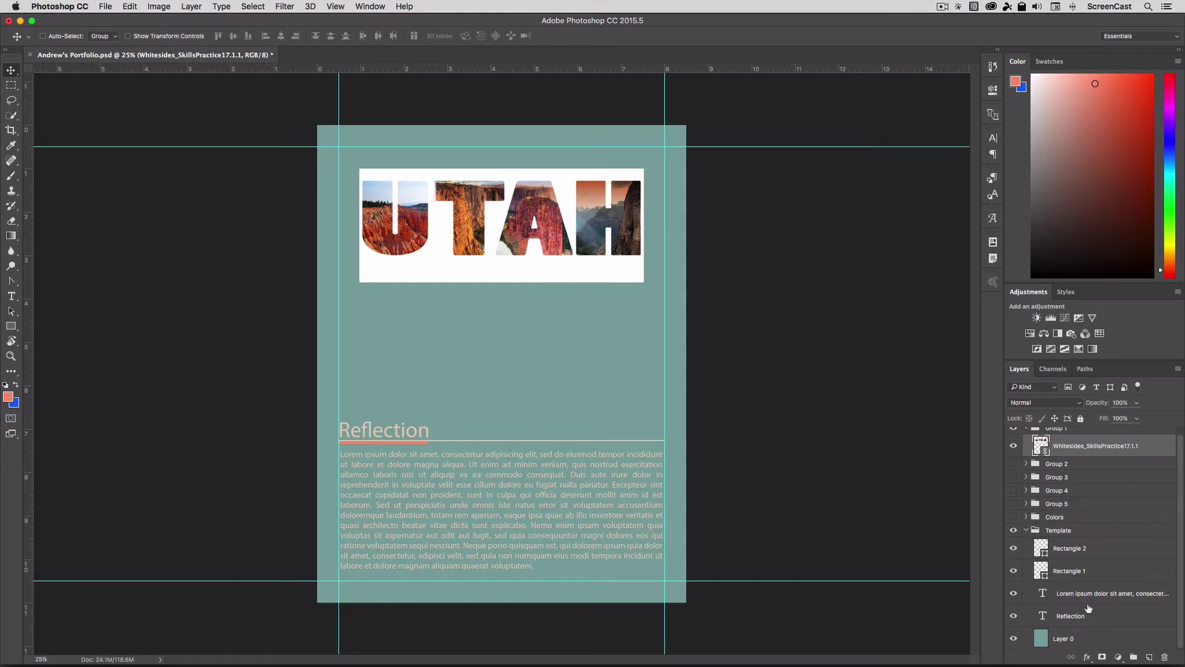
Copy the template's rectangles, body text and Reflection heading layers into Group 1
left_click(1069, 553)
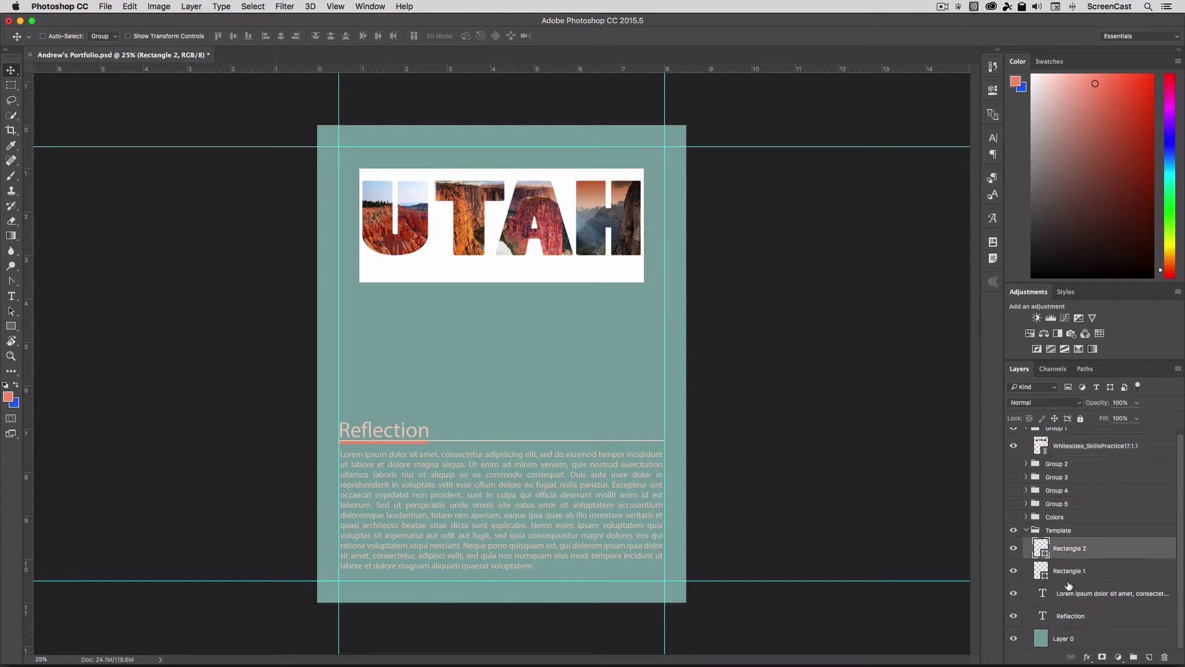
left_click(1072, 620, "shift")
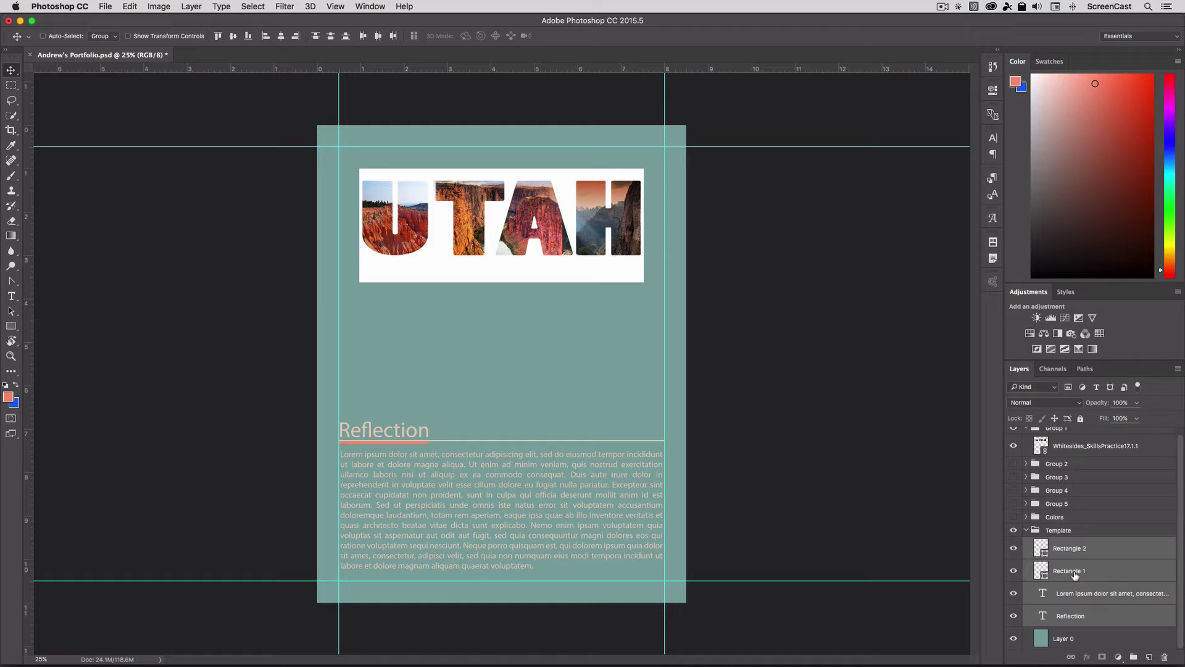
left_click_drag(1078, 554, 1072, 431)
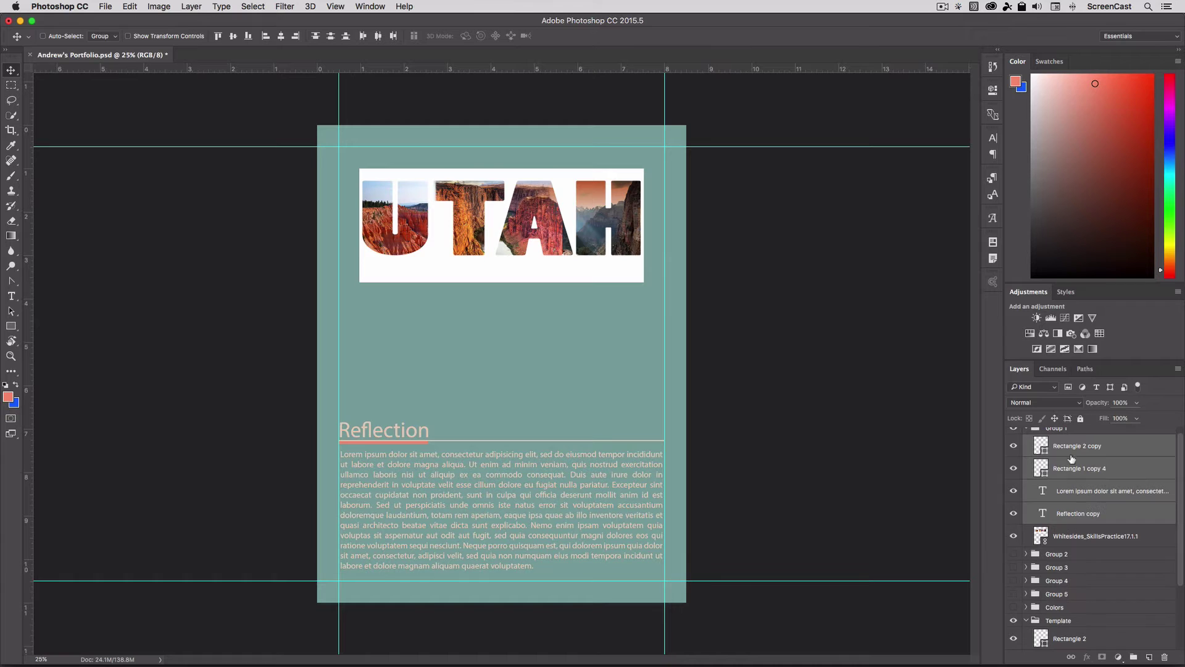
scroll(1057, 508, "up", 1)
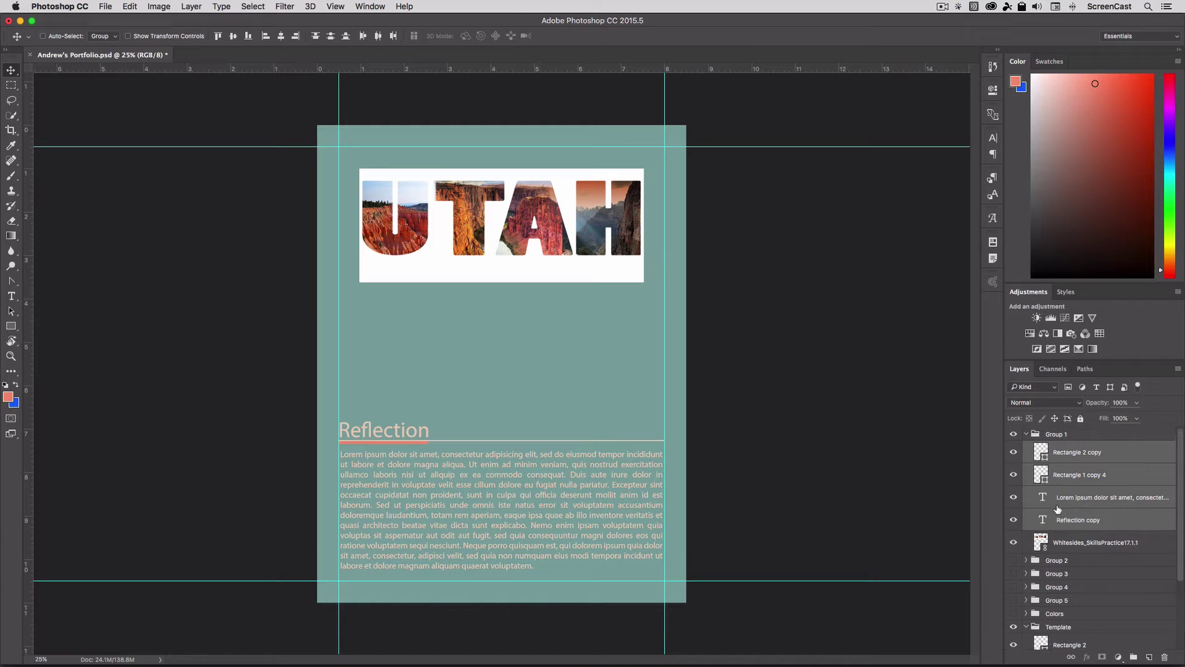
left_click(1013, 627)
scroll(1054, 569, "down", 3)
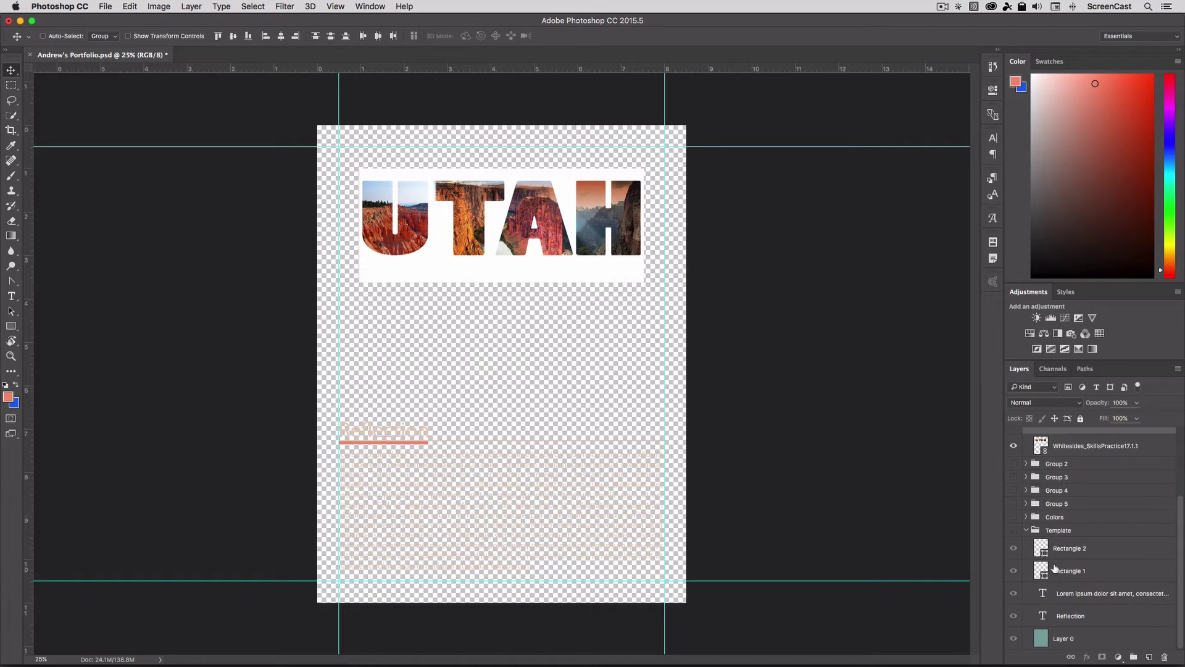
left_click(1014, 639)
key("super+z")
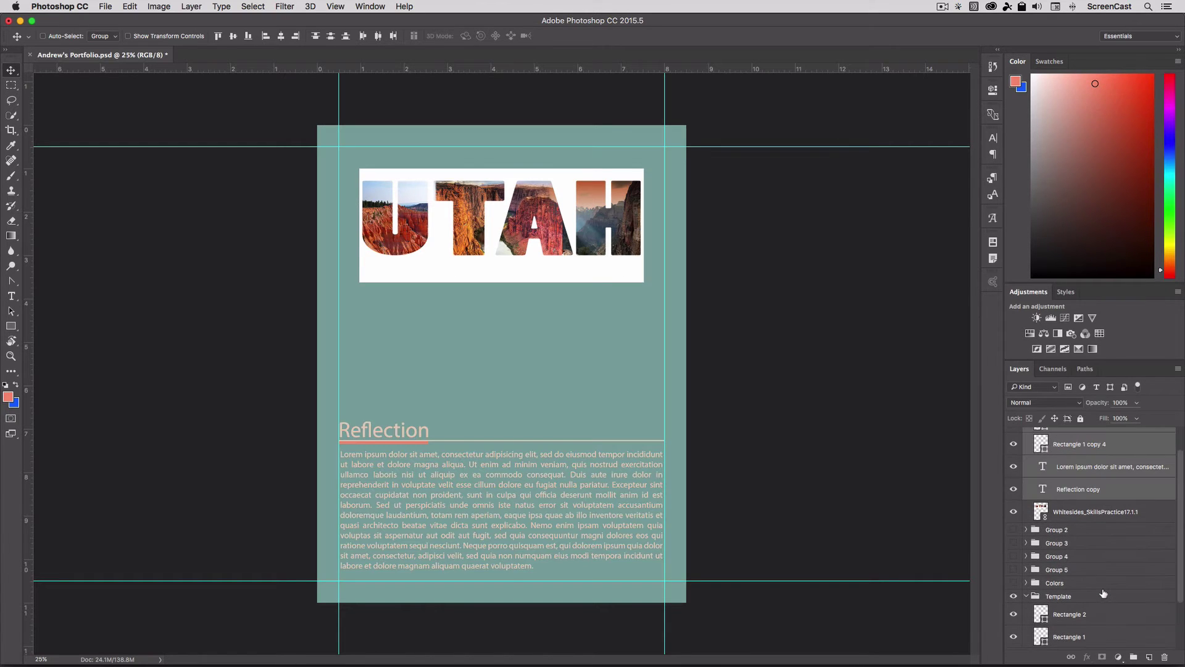
scroll(1044, 522, "up", 2)
scroll(1044, 522, "down", 5)
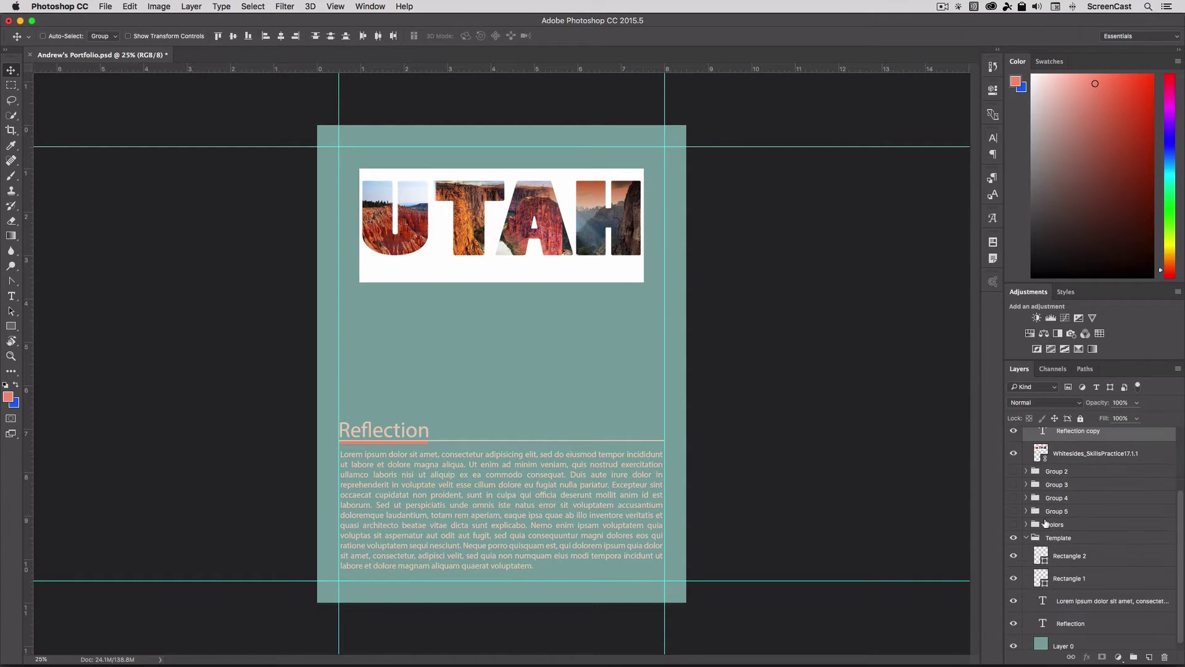
Copy the teal background Layer 0 into Group 1 beneath the UTAH image
left_click(1046, 640)
scroll(1093, 608, "up", 1)
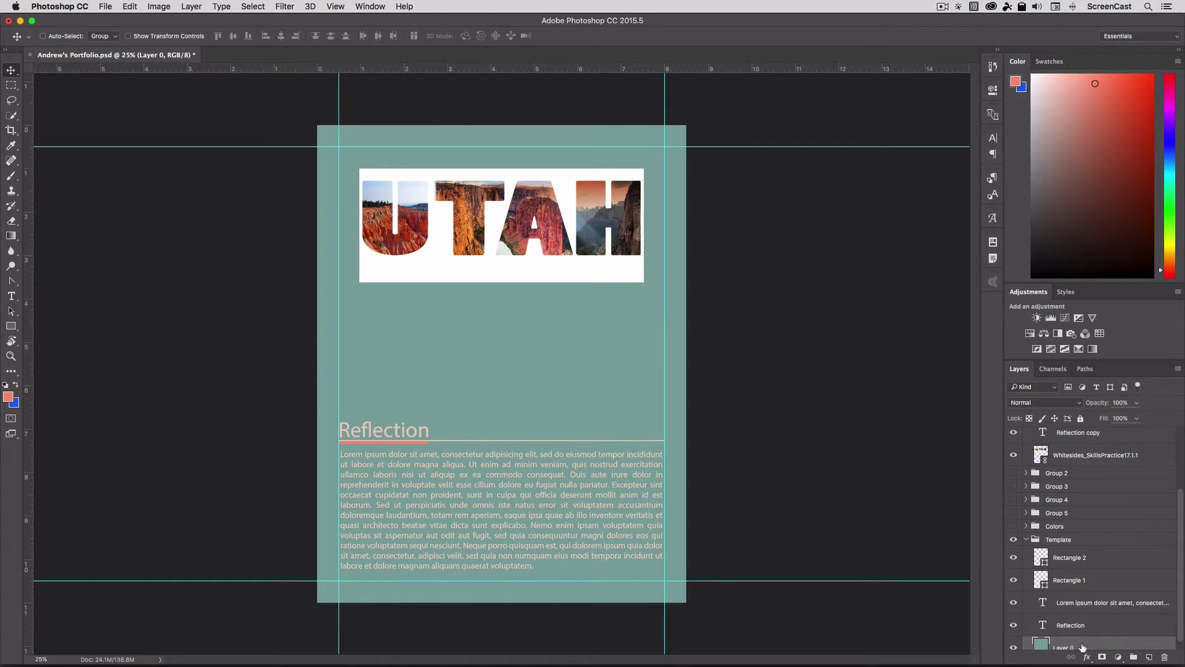
left_click_drag(1083, 647, 1083, 464)
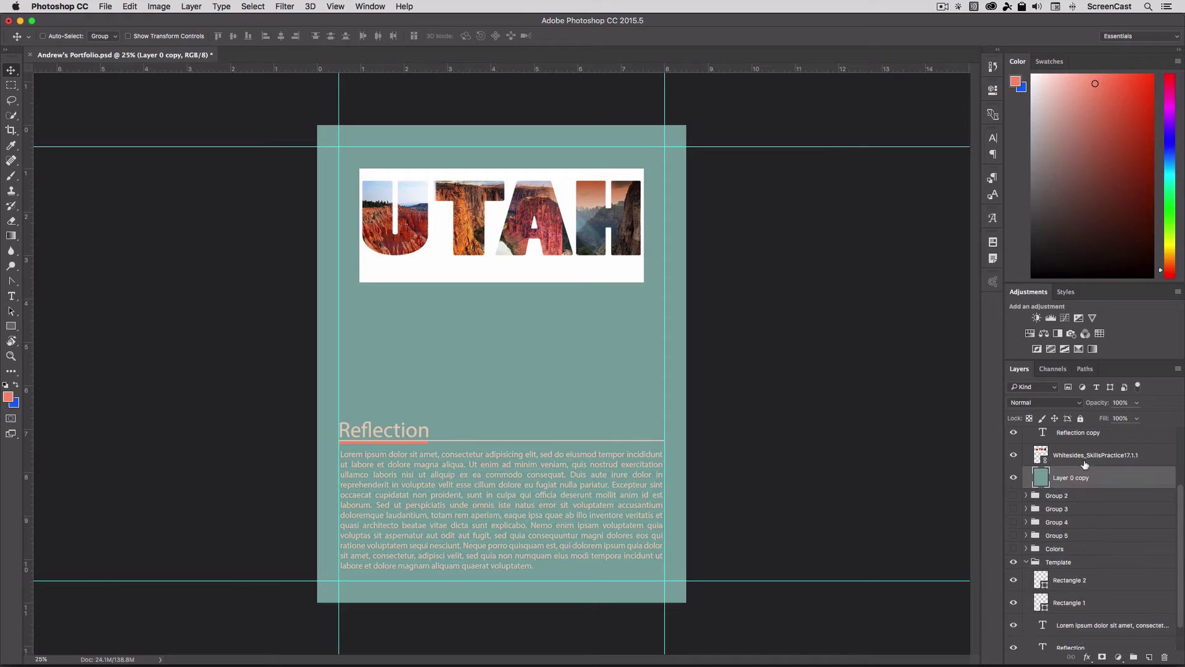
scroll(1085, 543, "up", 3)
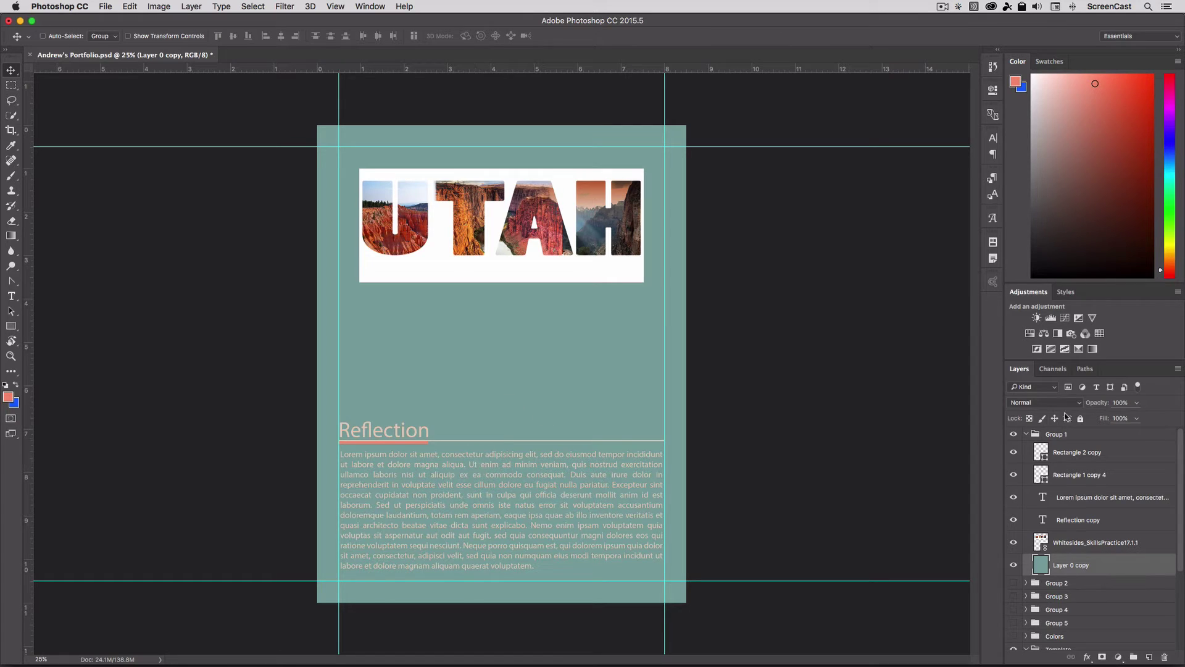
Try moving the UTAH image together with the heading and text up, then undo it
left_click(1082, 460)
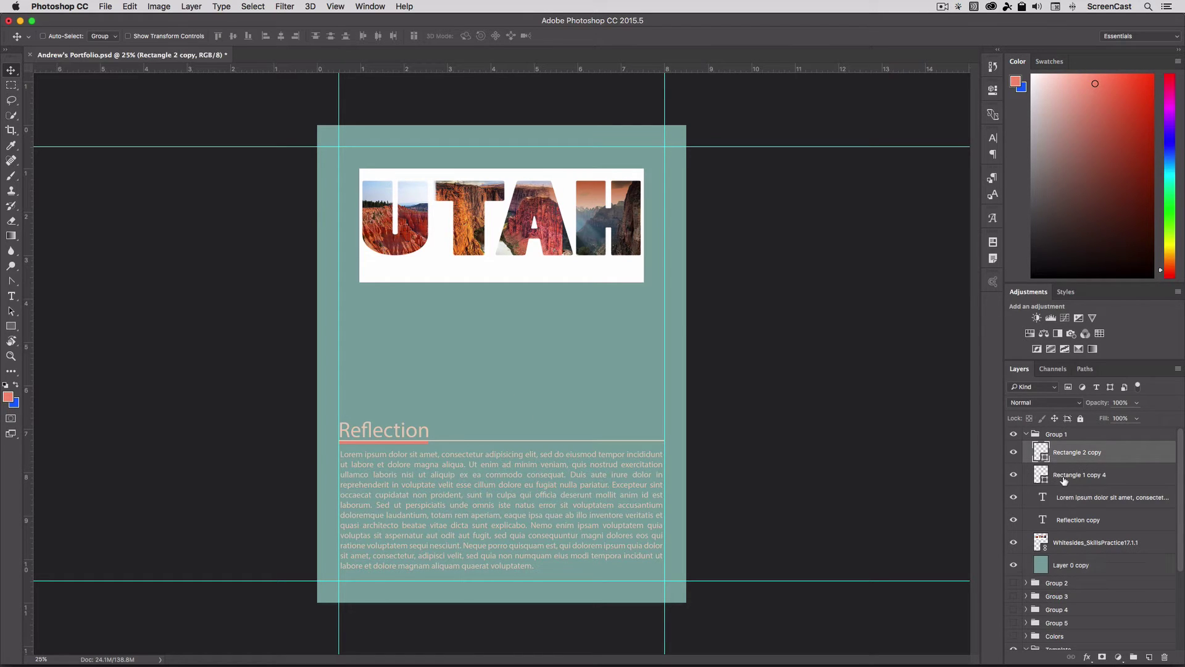
left_click(1064, 480)
left_click(1075, 524)
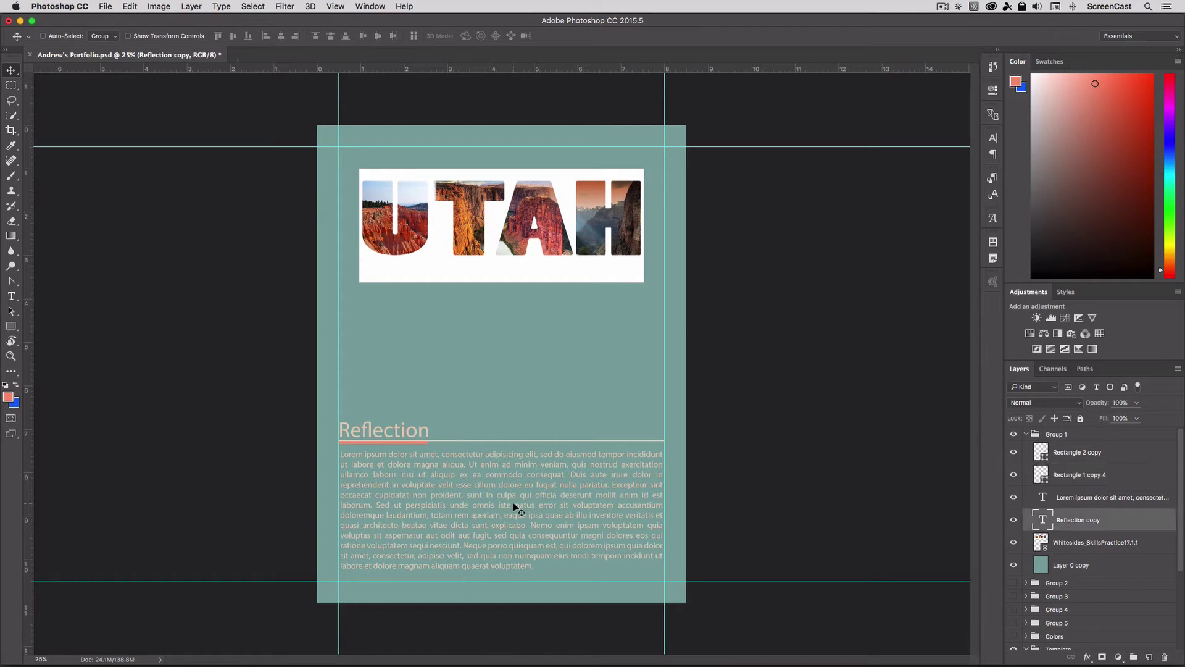
left_click(1064, 458)
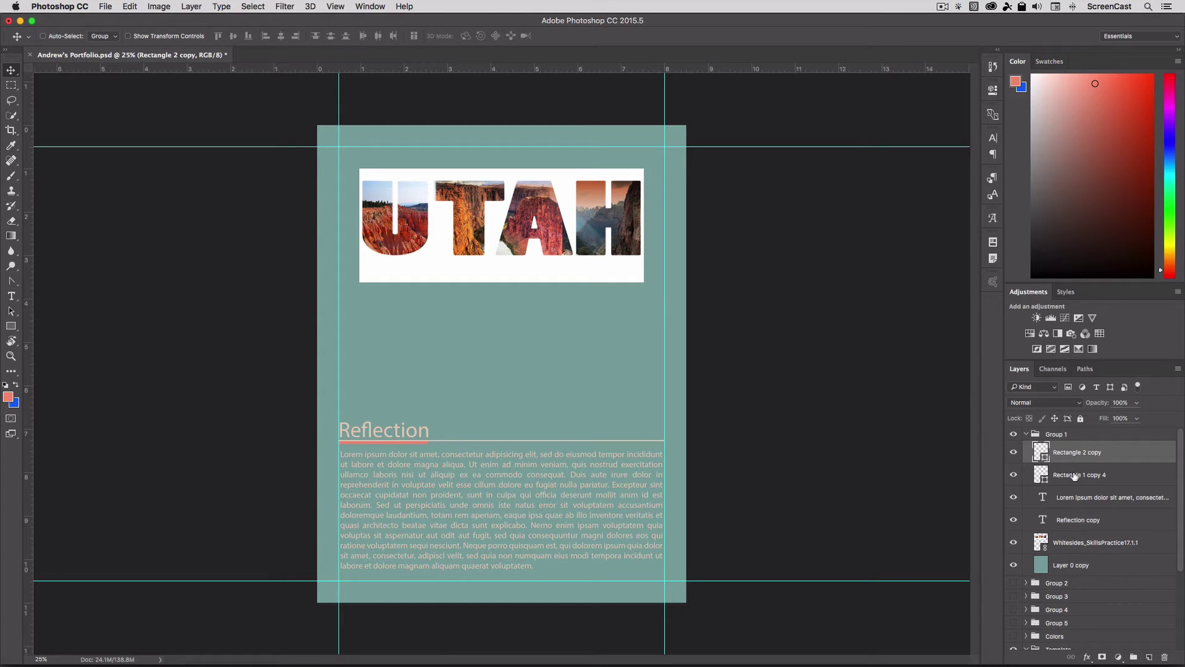
left_click(1074, 475)
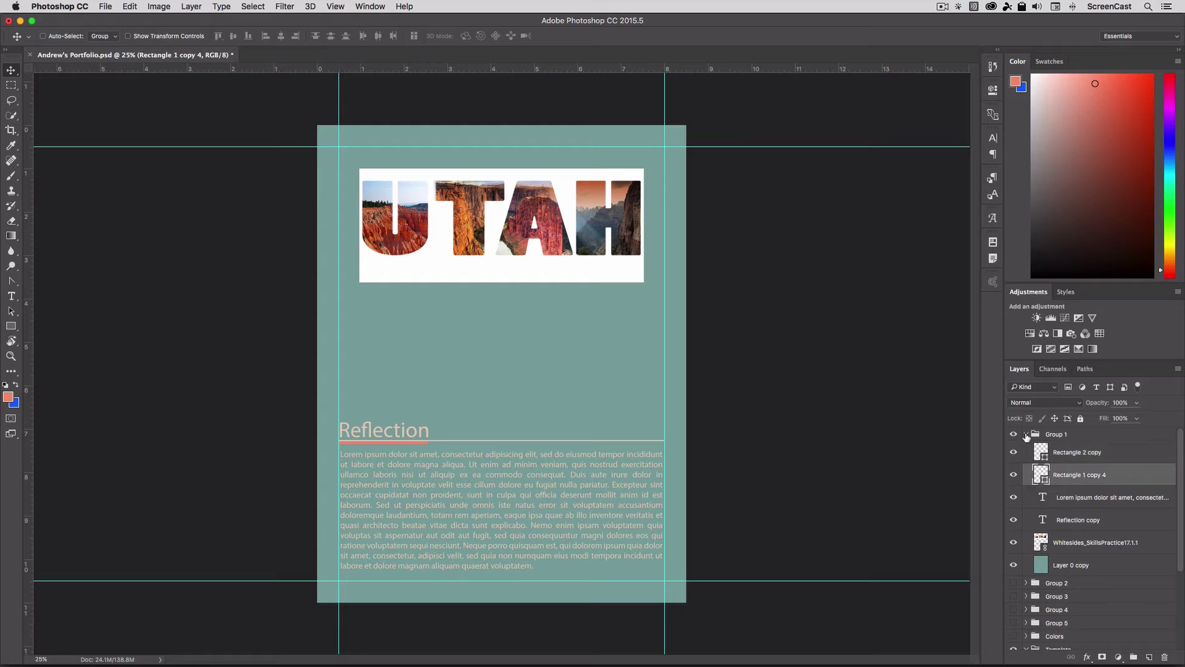
left_click(1072, 503)
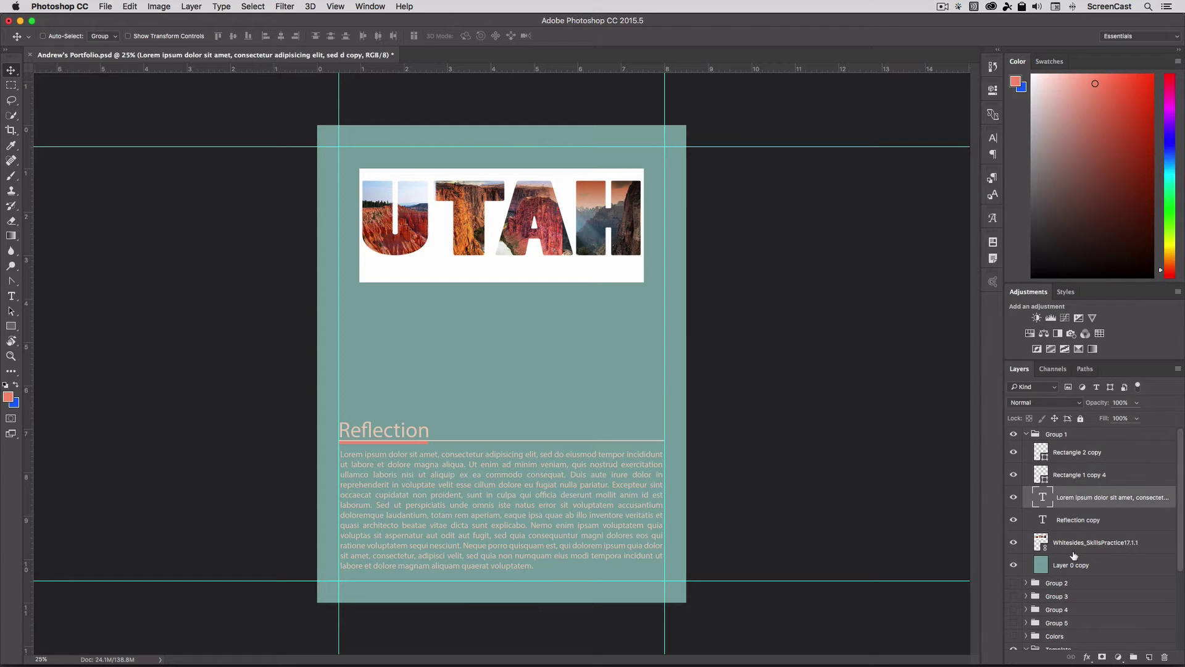
left_click(1074, 543, "shift")
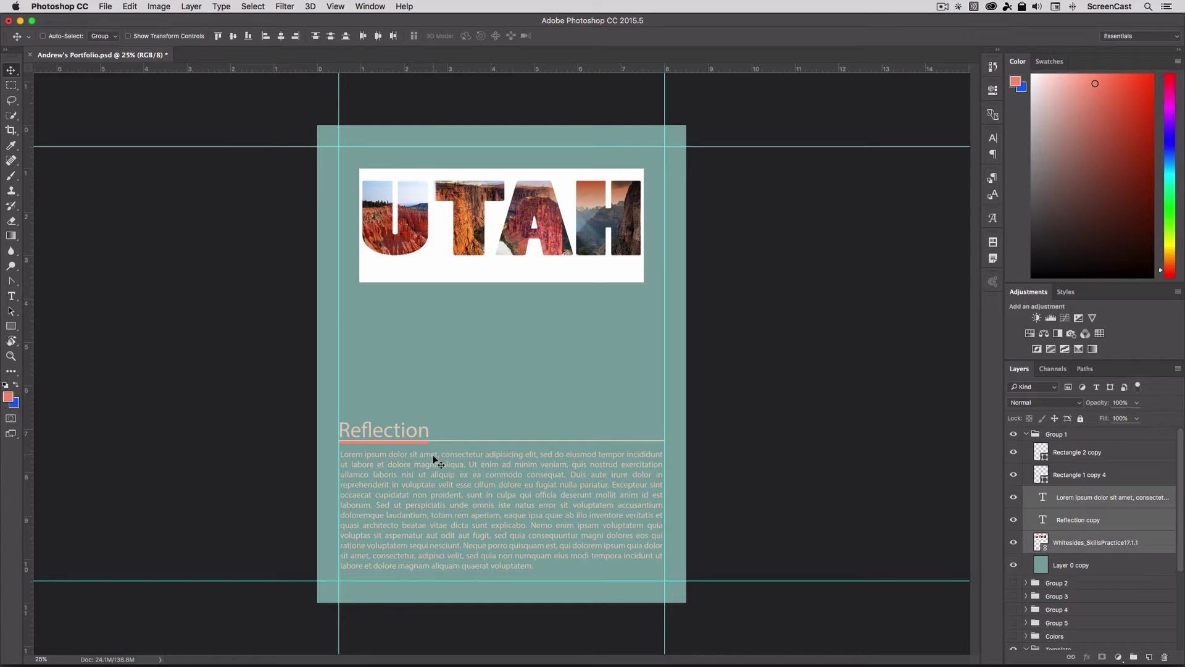
left_click_drag(432, 455, 432, 420)
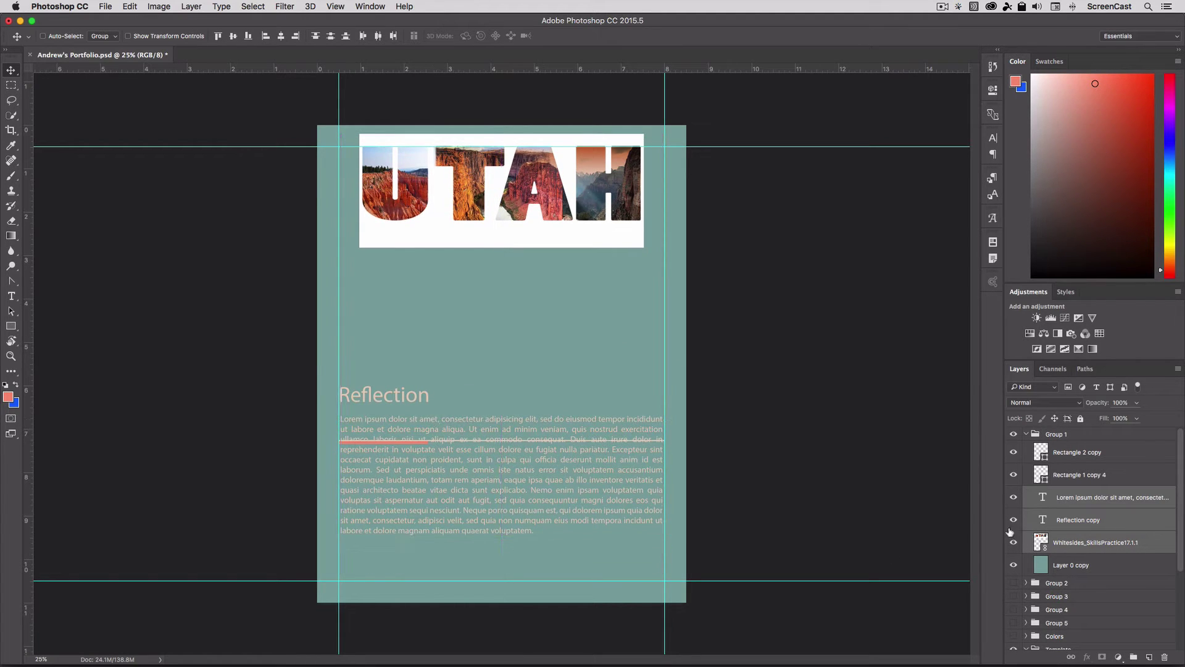
key("super+z")
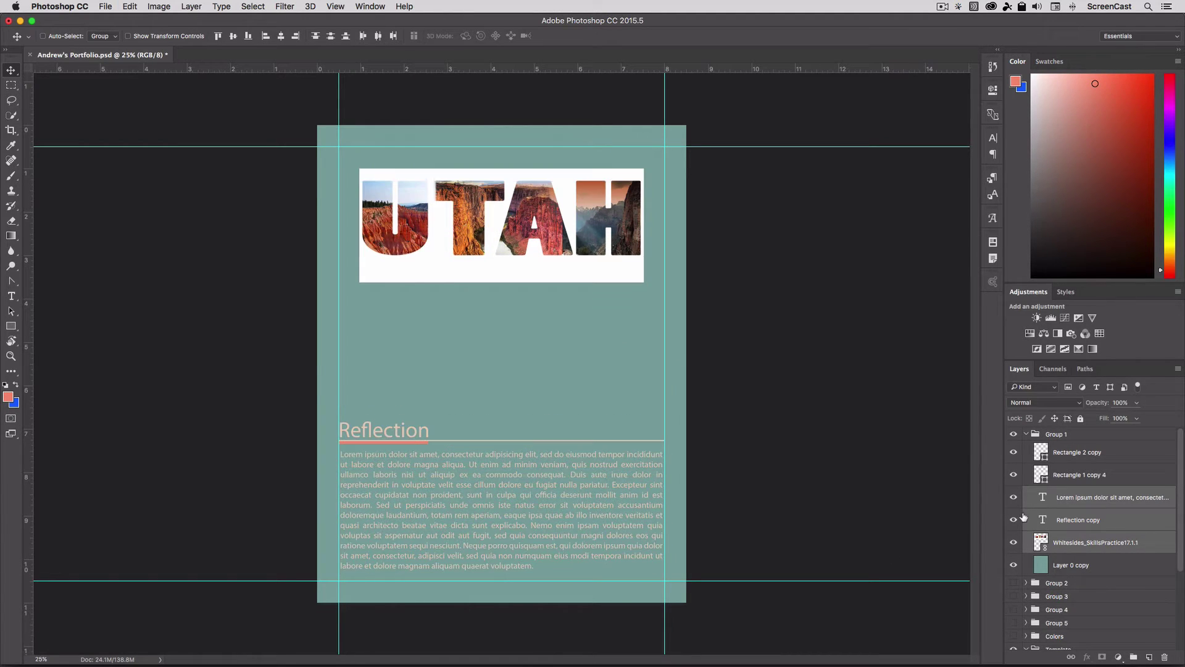
Move the Reflection heading, rule and body text copies up the page
left_click(1079, 546)
left_click(1078, 458)
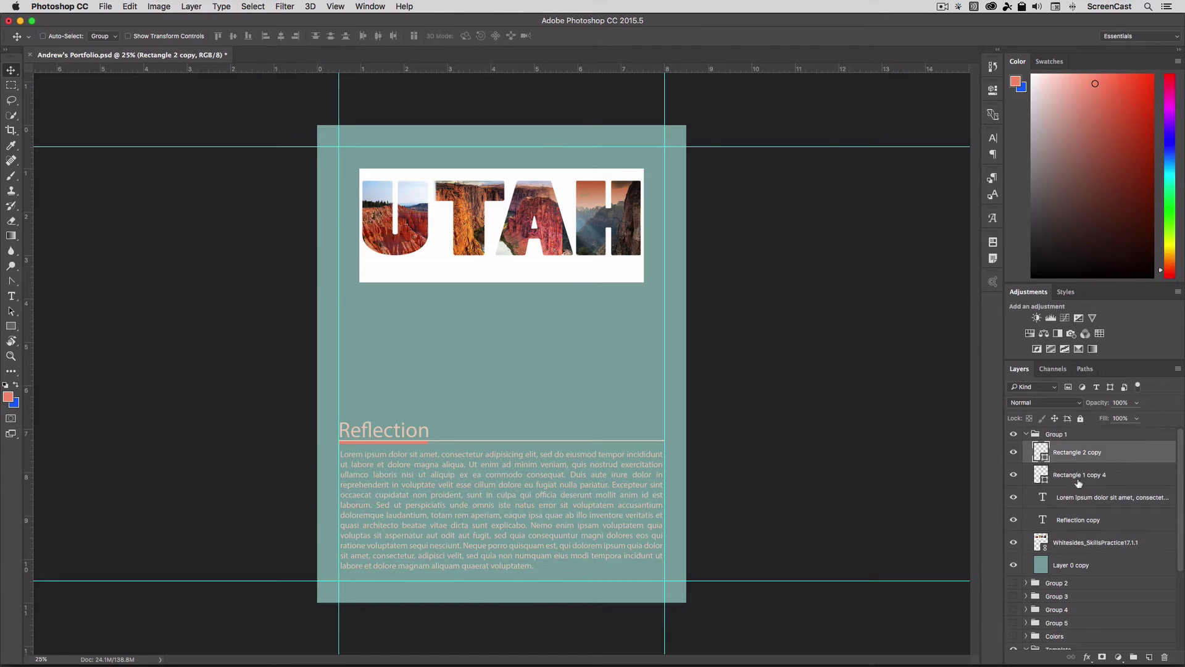
left_click(1079, 524, "shift")
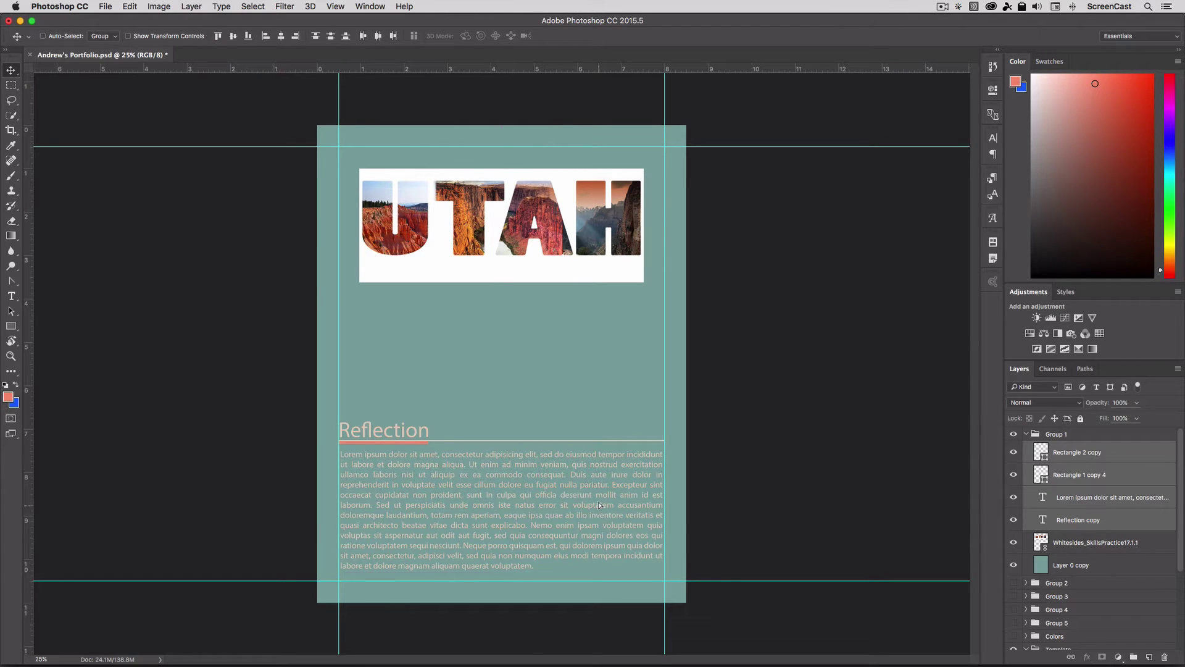
left_click_drag(599, 505, 602, 458)
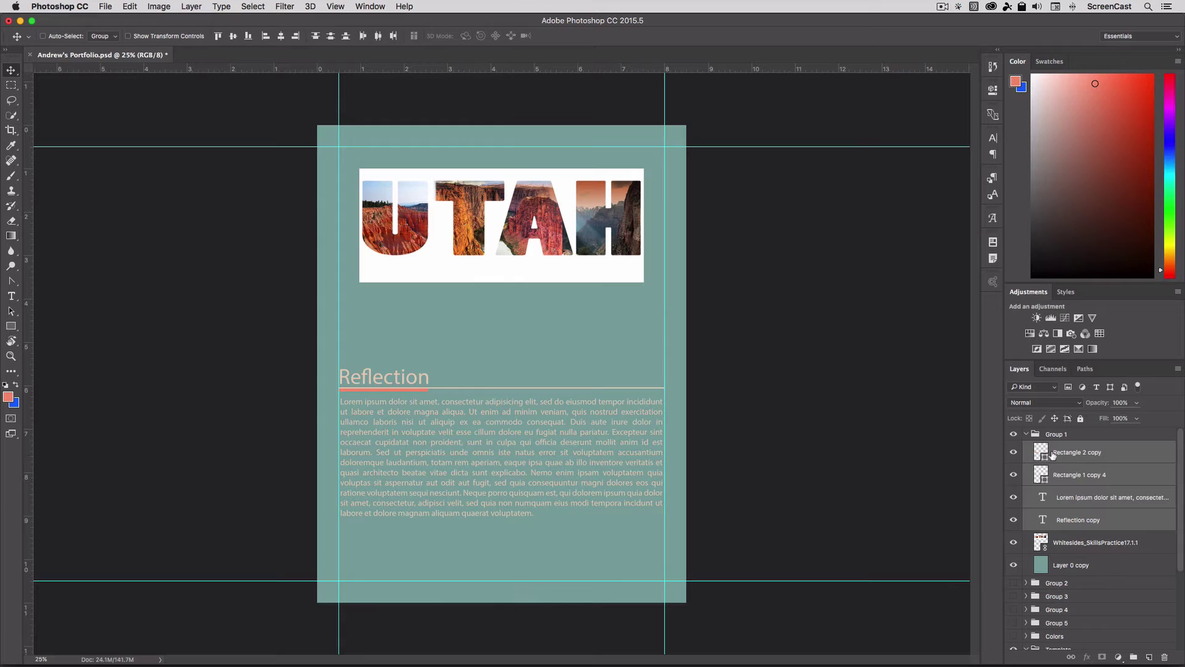
Nudge the UTAH image down slightly, then select Group 1
left_click(1074, 542)
left_click_drag(563, 228, 563, 252)
left_click(1025, 436)
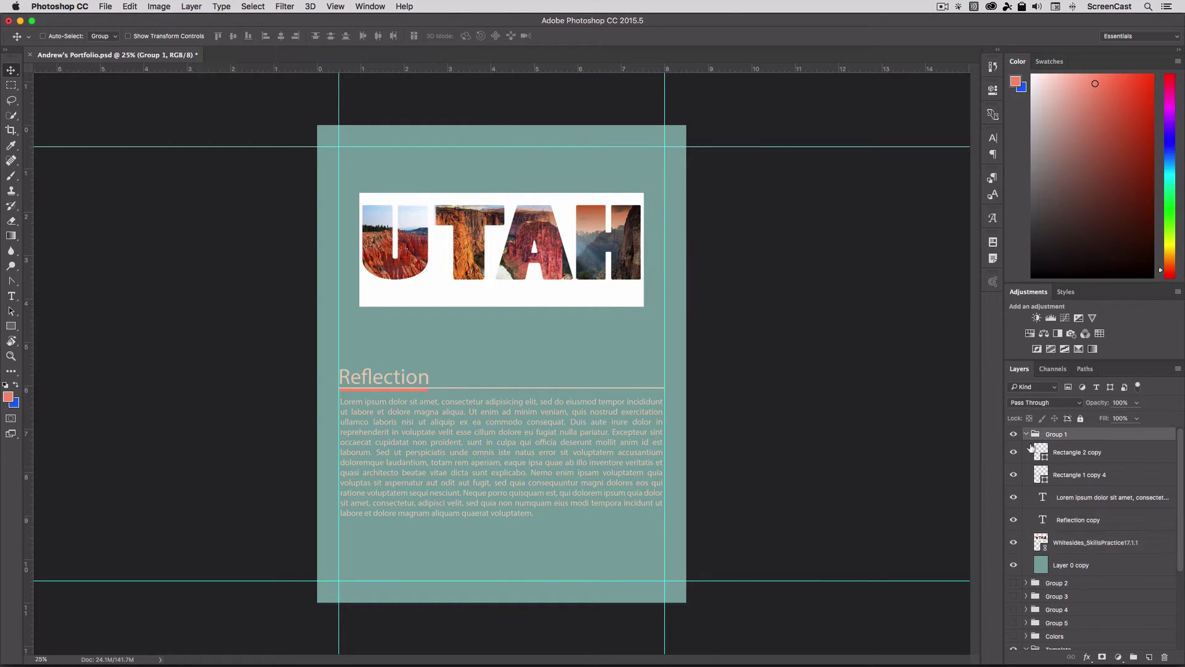
Hide Group 1, show Group 2, and copy the five template layers into Group 2
left_click(1026, 435)
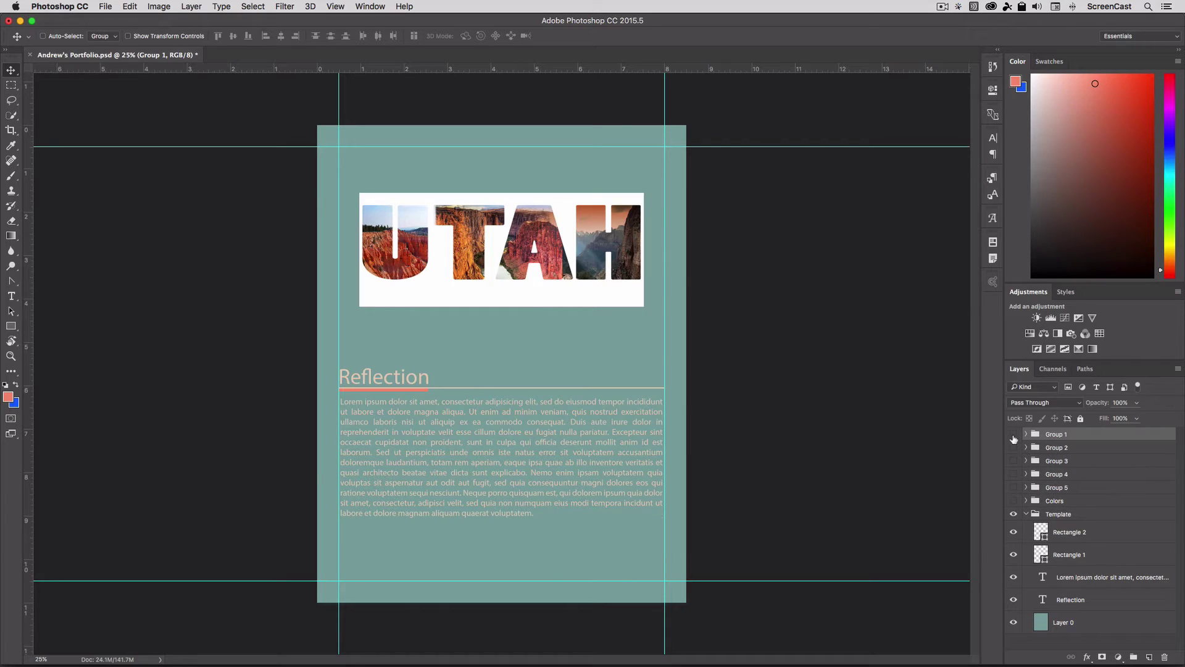
left_click(1013, 434)
left_click(1013, 448)
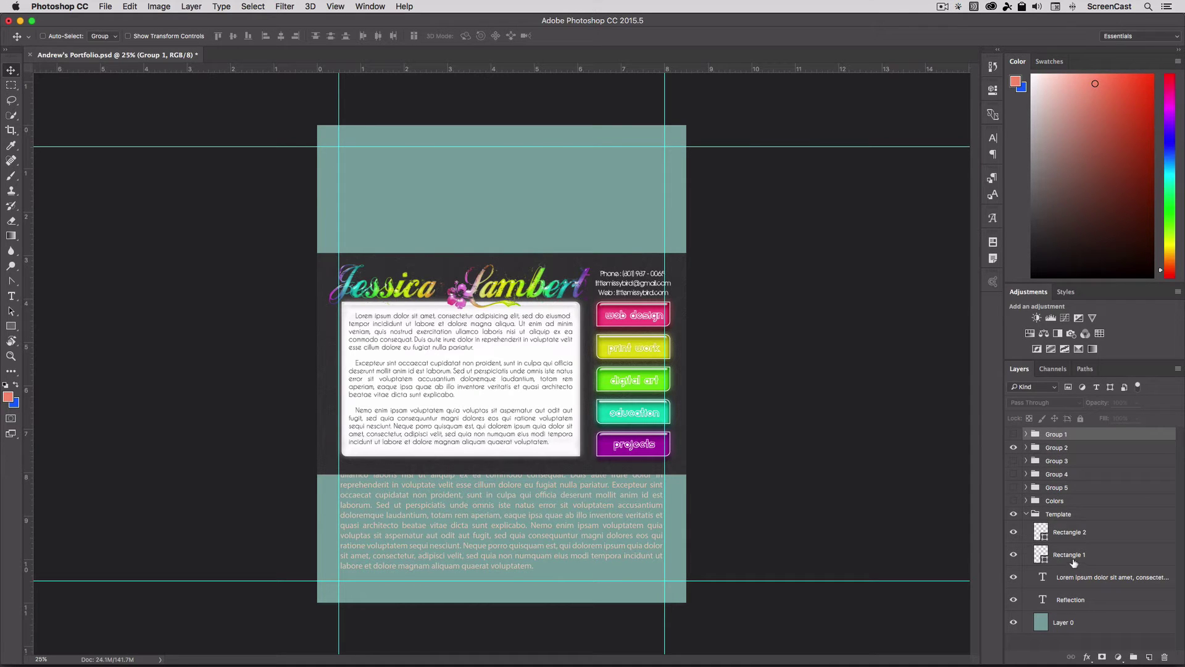
left_click(1070, 532)
left_click(1074, 623, "shift")
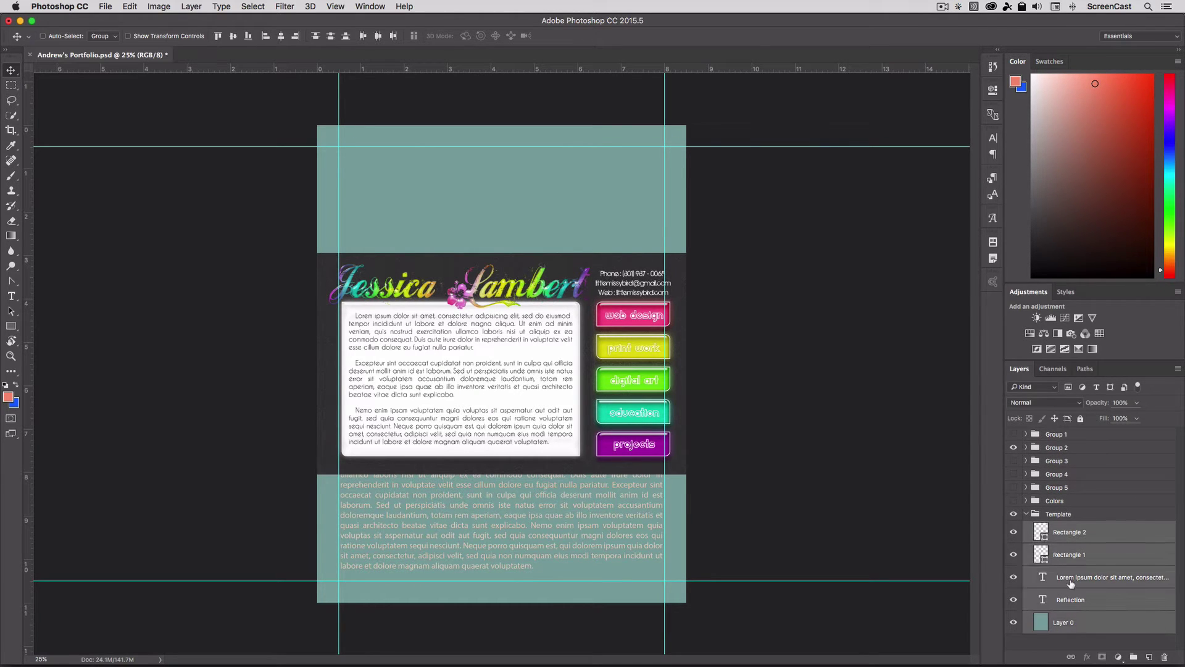
left_click_drag(1066, 534, 1065, 460)
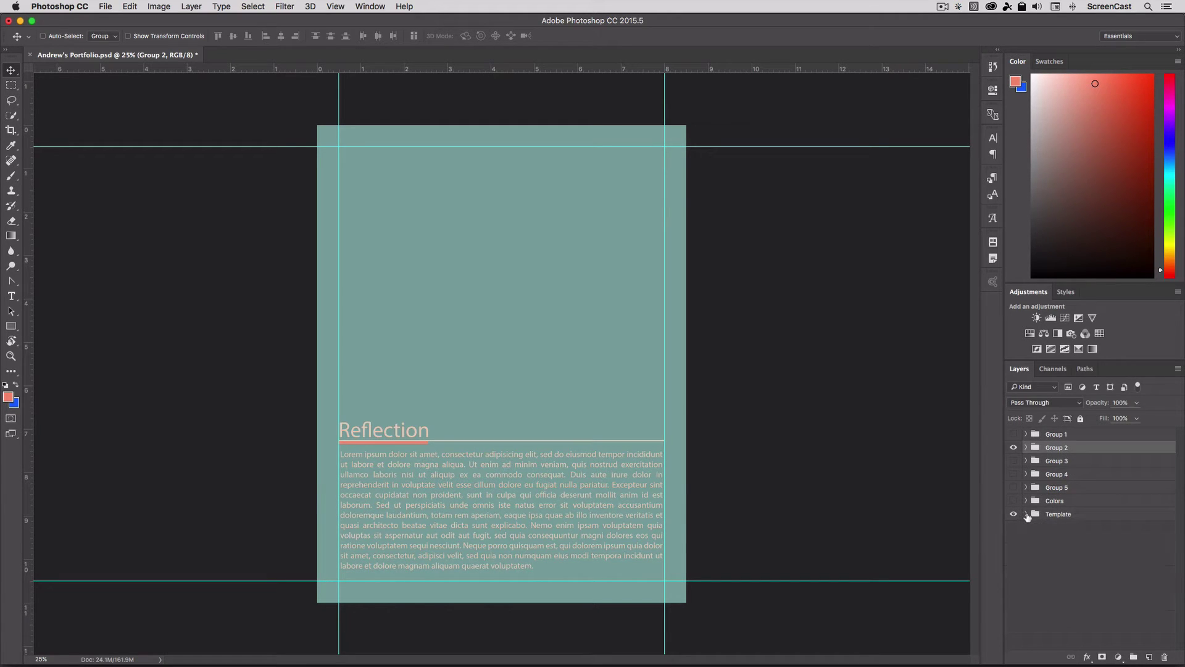
Move the website mockup to the top of Group 2 and shrink it to about 43% above the heading
left_click(1026, 448)
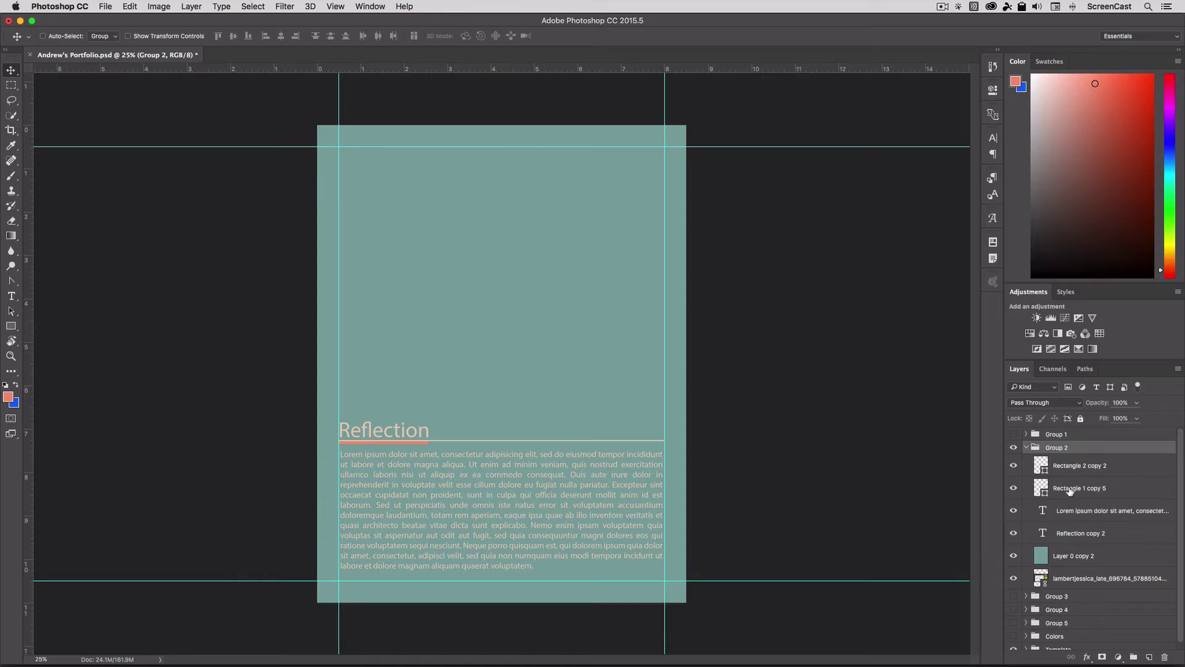
left_click(1051, 578)
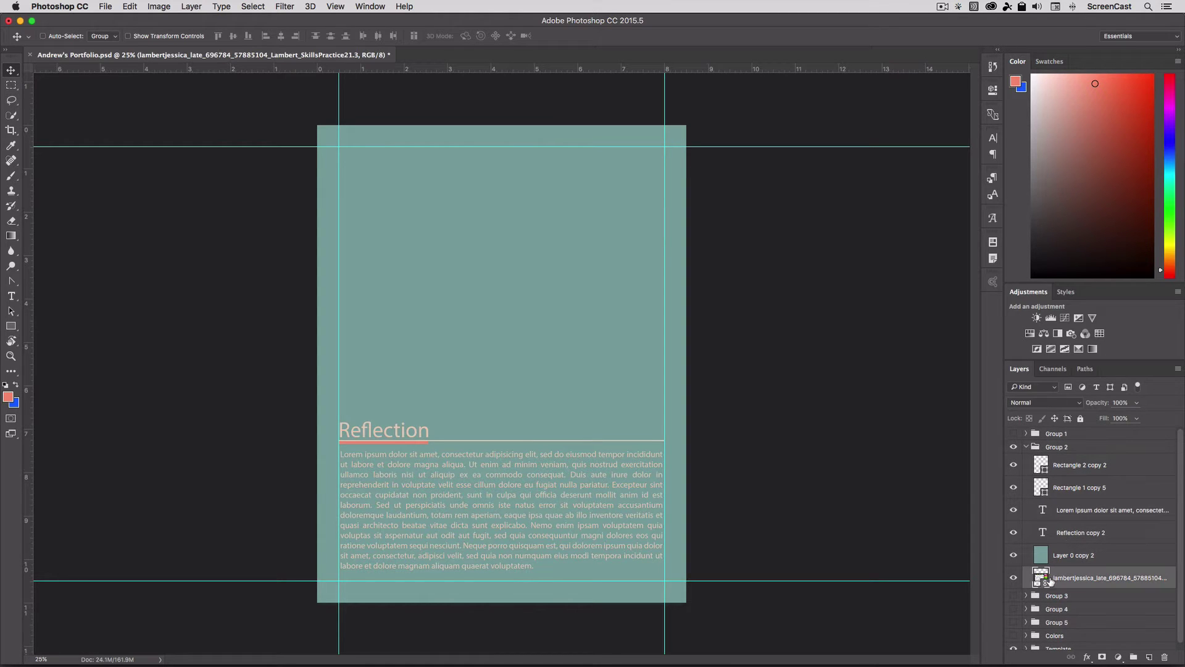
left_click_drag(1047, 578, 1058, 458)
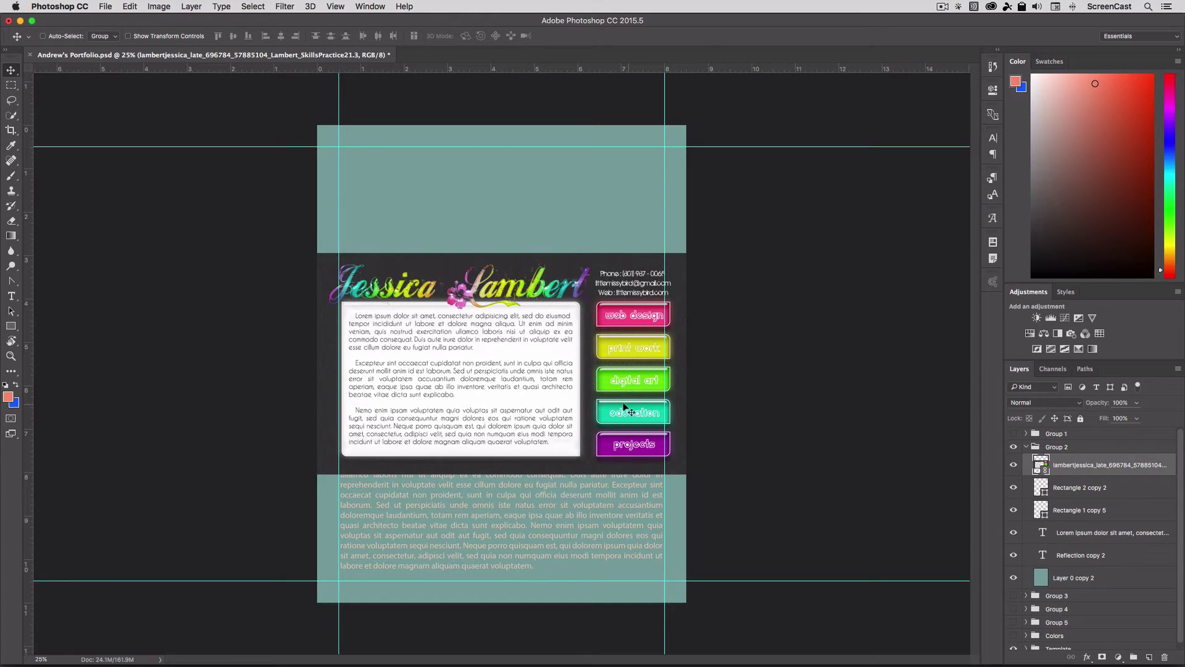
left_click_drag(629, 406, 636, 334)
key("ctrl+t")
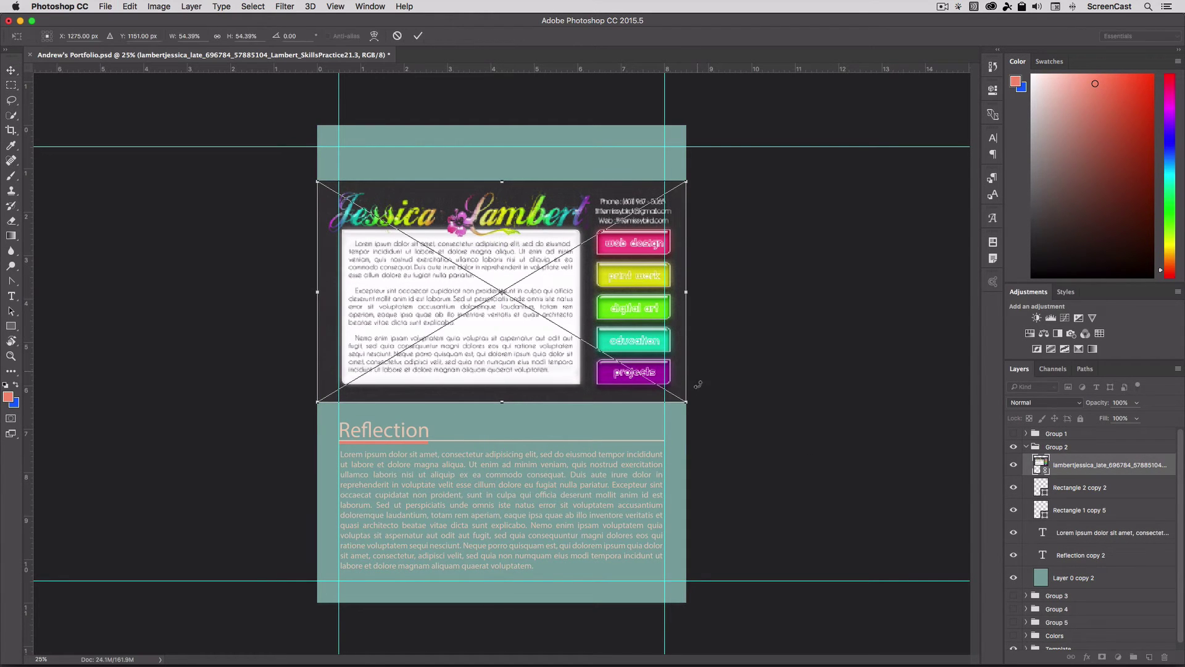
left_click_drag(687, 403, 655, 367)
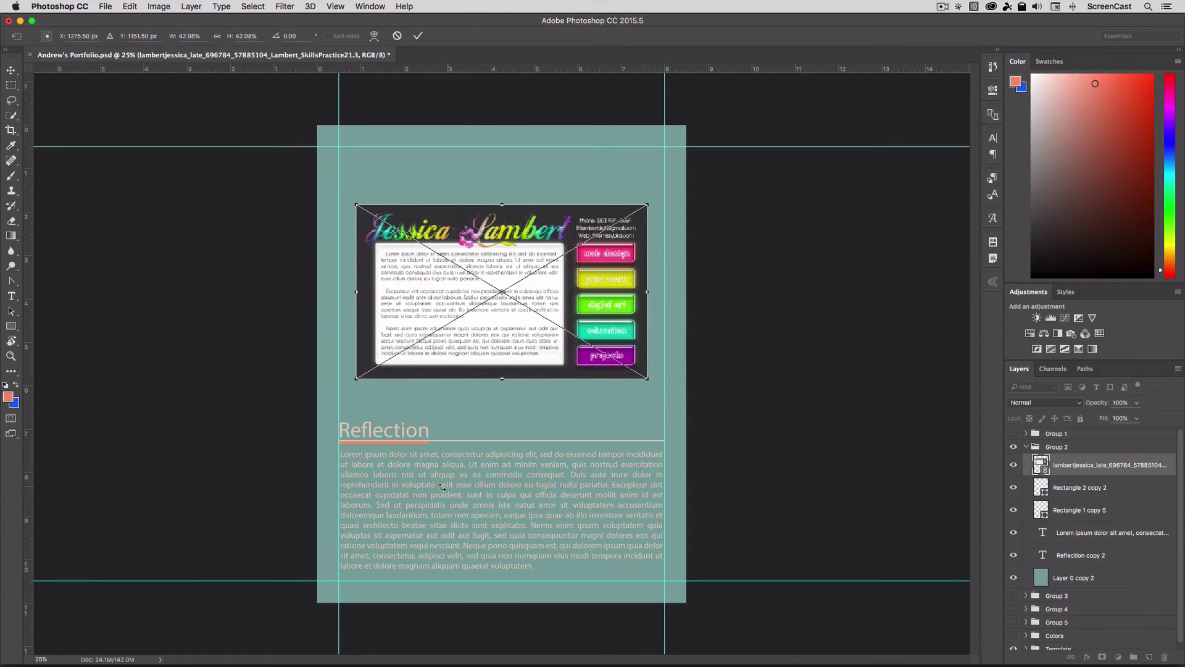
left_click(418, 35)
left_click(1026, 447)
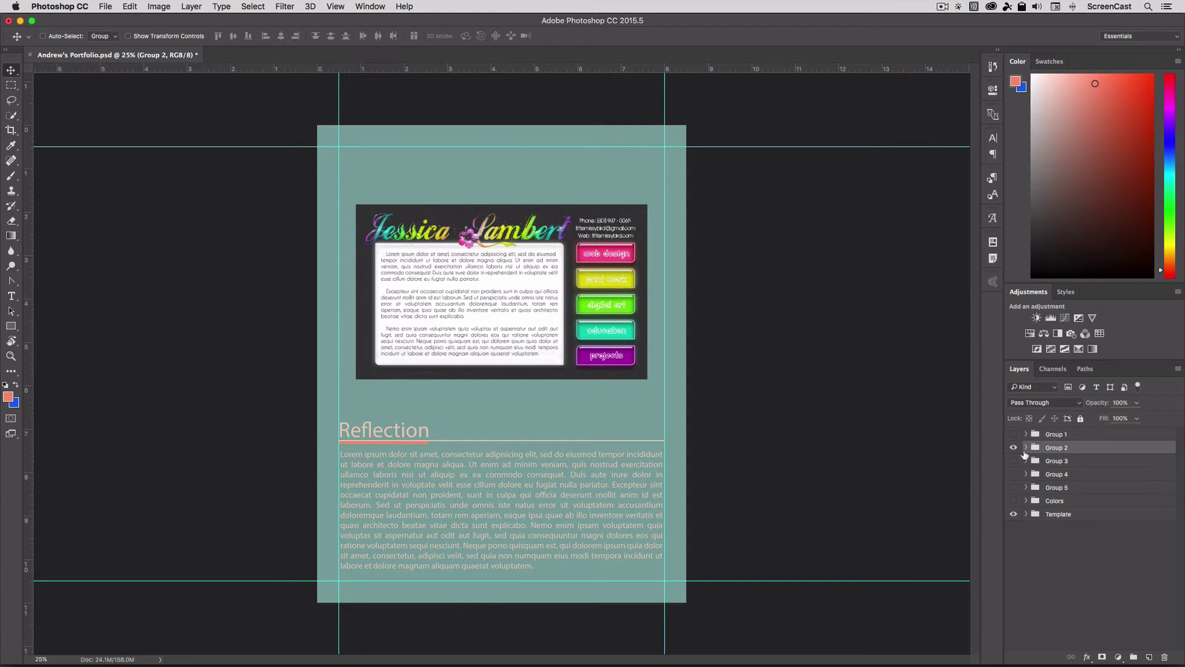
Hide Group 2's page and expand Group 3, toggling its black-and-white photo on and off
left_click(1013, 447)
left_click(1026, 461)
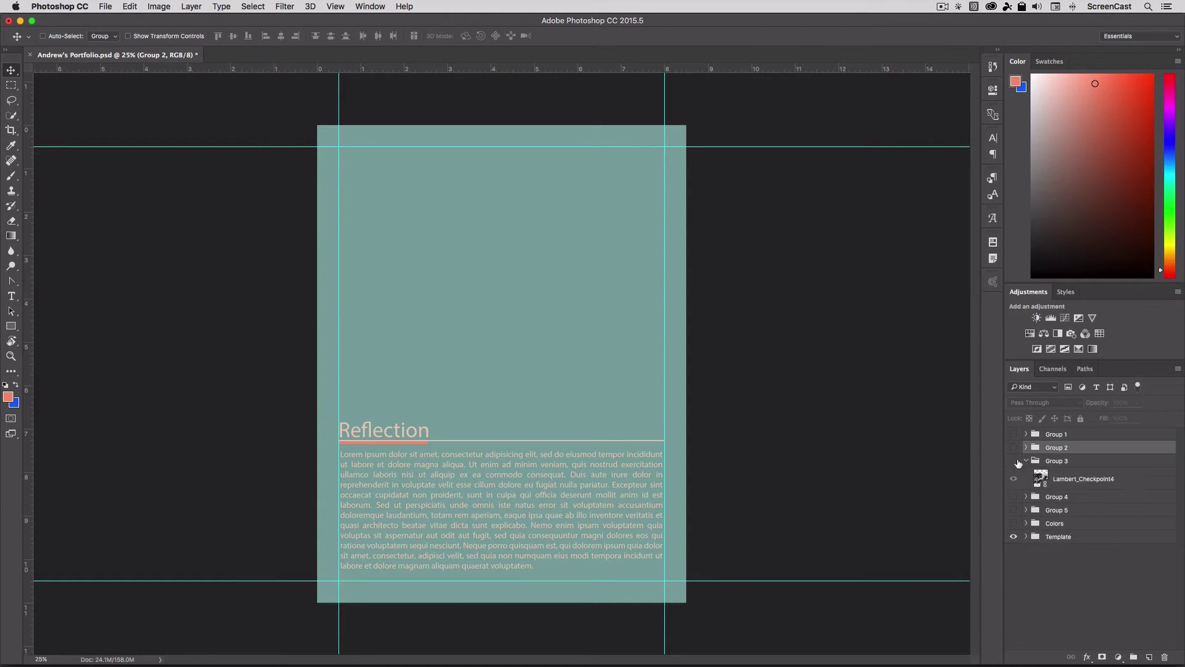
left_click(1013, 461)
left_click(1013, 461)
left_click(1013, 461)
Copy the Template layers, Rectangle 2 through Layer 0, into Group 3
left_click(1026, 537)
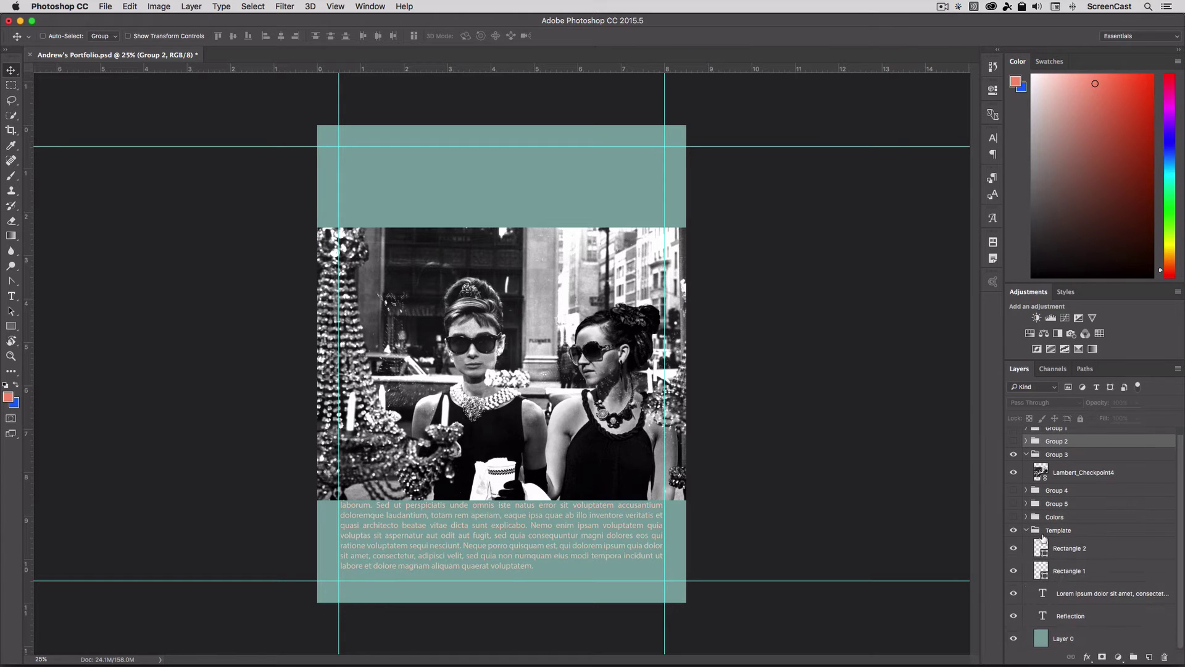
left_click(1070, 551)
left_click(1073, 640, "shift")
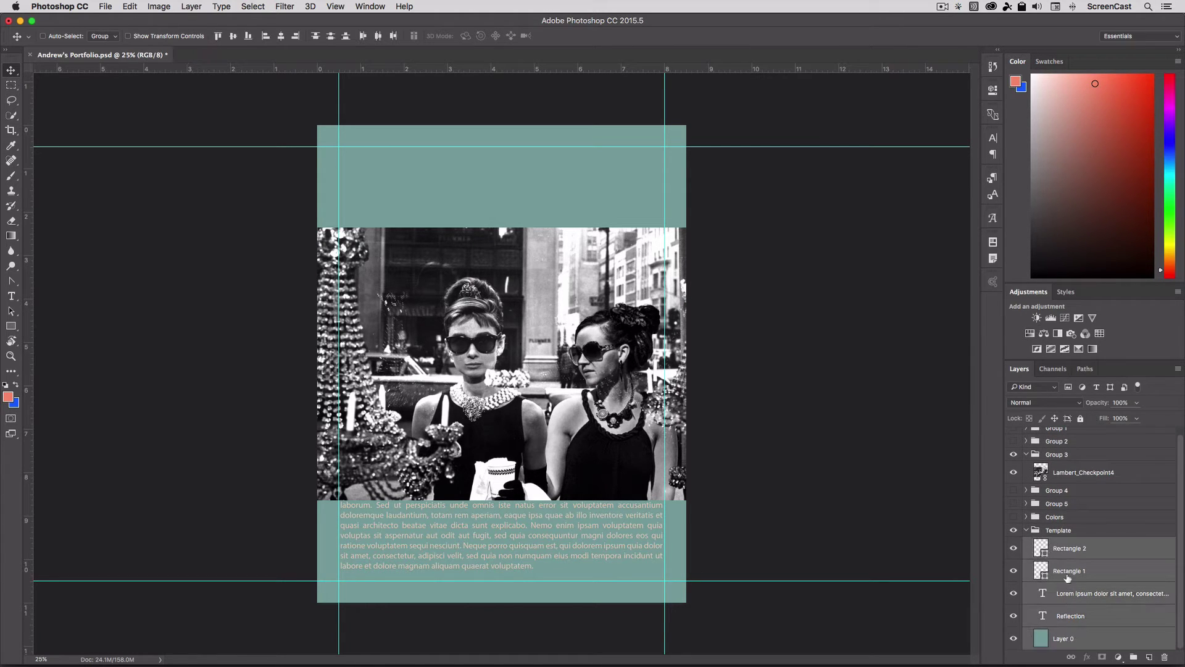
right_click(1068, 553)
left_click(1075, 518)
left_click_drag(1089, 552, 1084, 462)
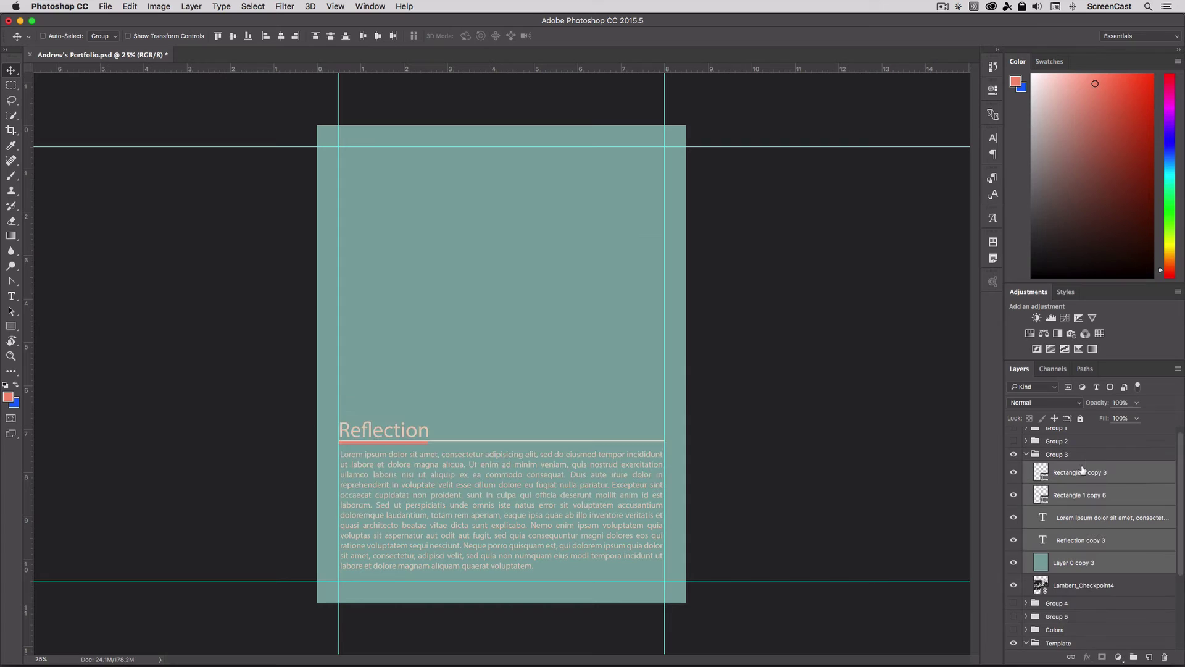
Move the black-and-white photo to the top of Group 3, then collapse and hide Group 3
left_click(1074, 583)
left_click_drag(1074, 577, 1071, 466)
left_click(1026, 457)
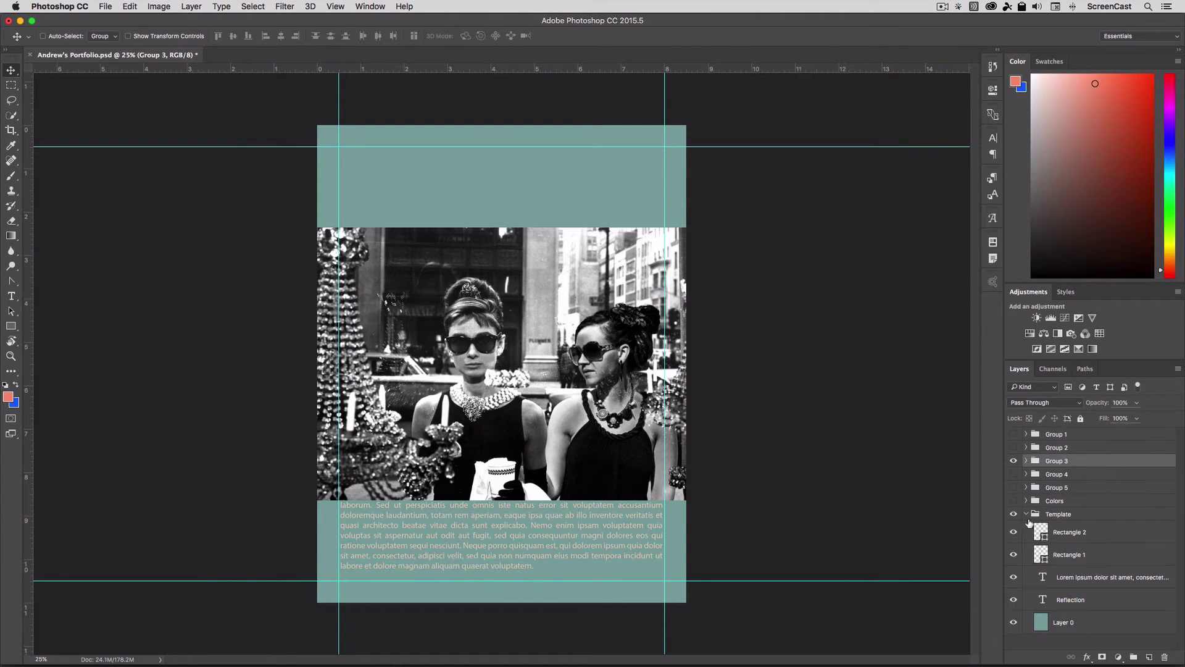
left_click(1014, 461)
left_click(1027, 474)
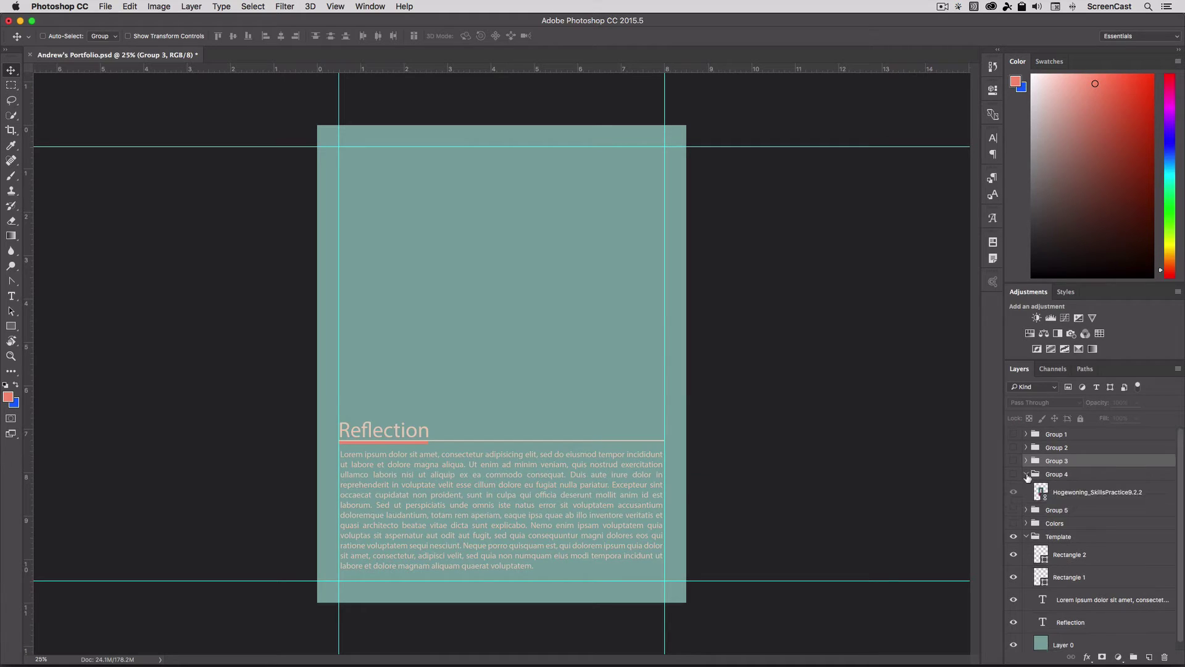
Select the Template layers Rectangle 2 through Layer 0, then expand Group 4
left_click(1026, 474)
left_click(1075, 534)
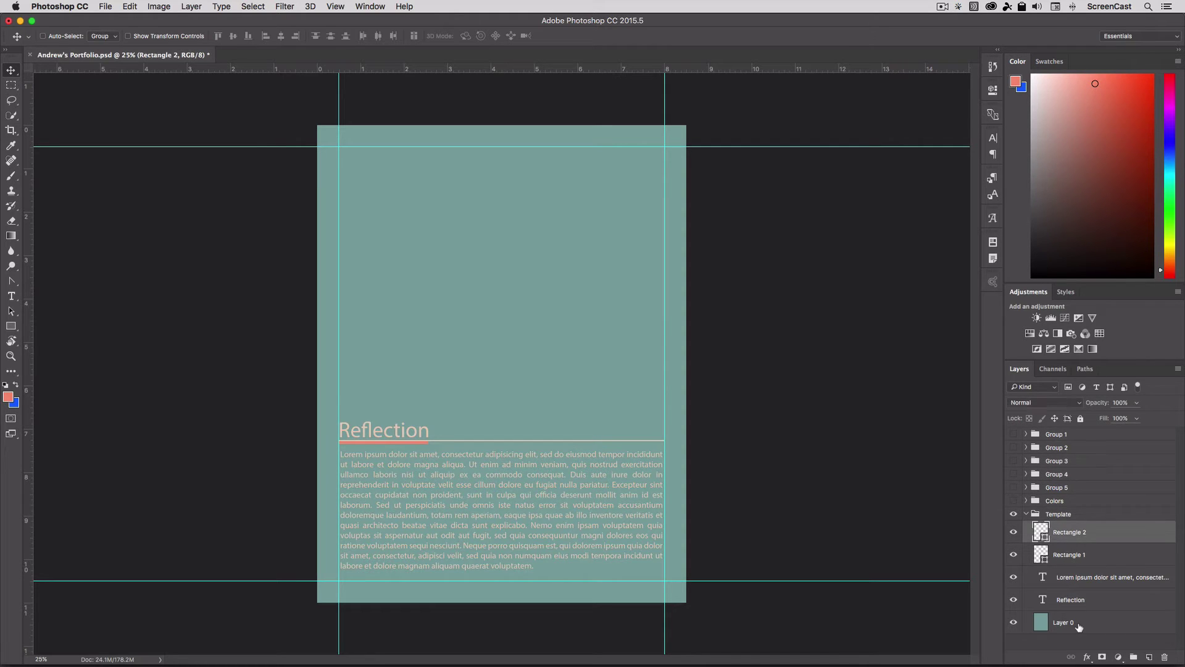
left_click(1076, 624, "shift")
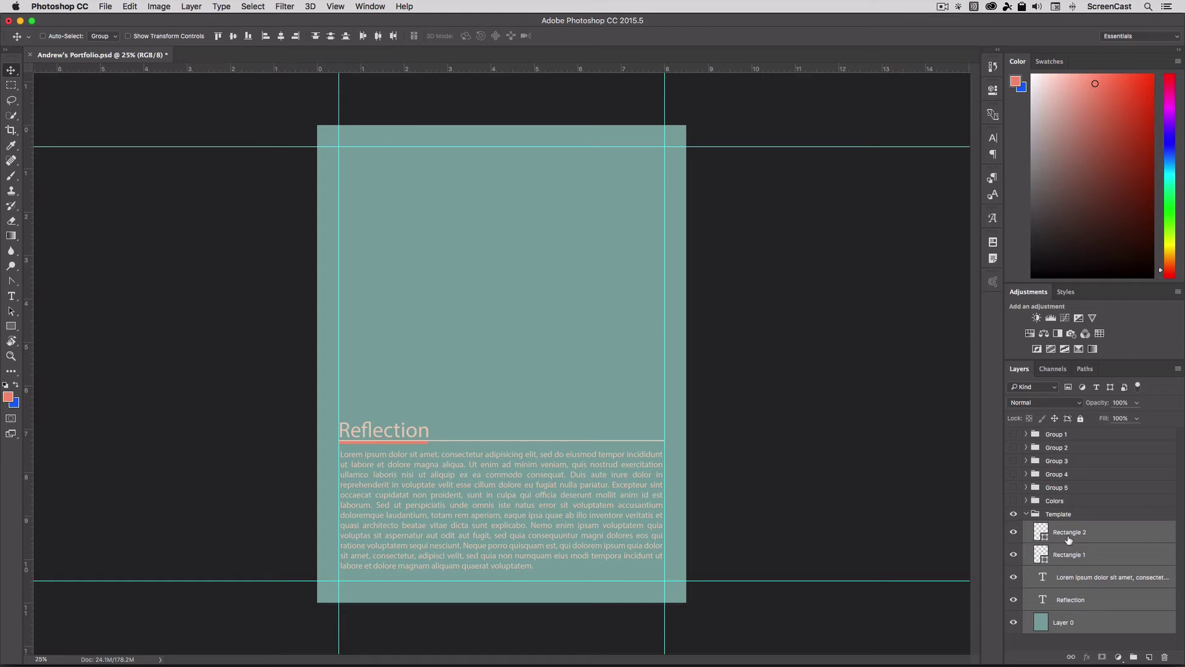
left_click(1062, 473)
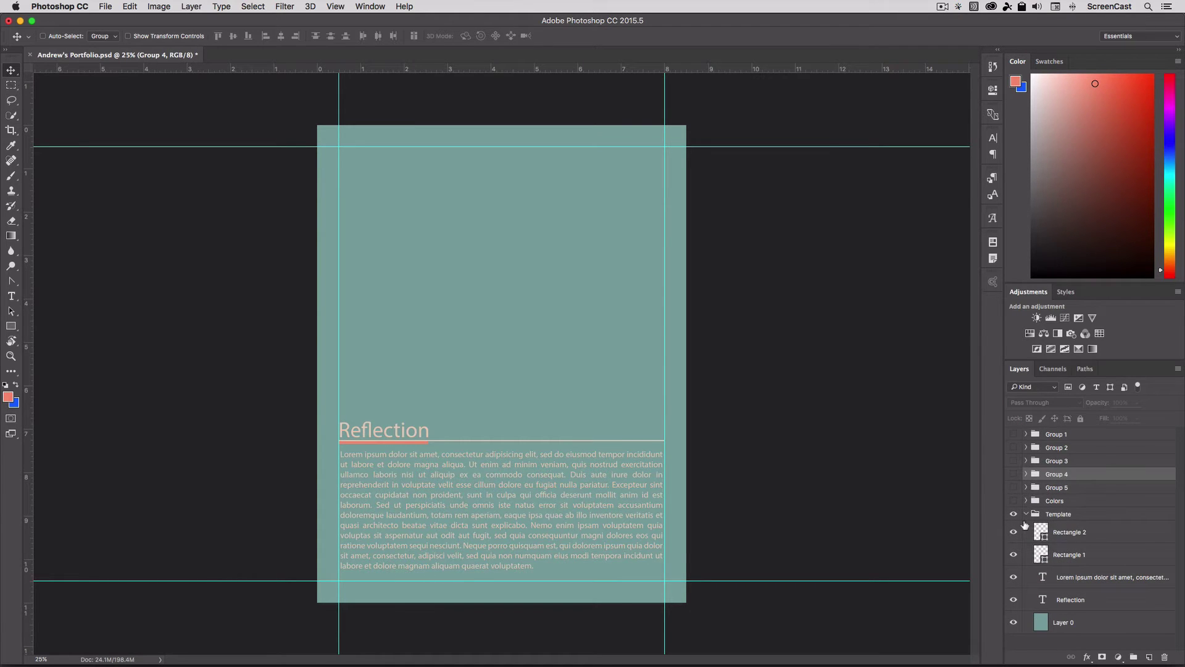
left_click(1026, 474)
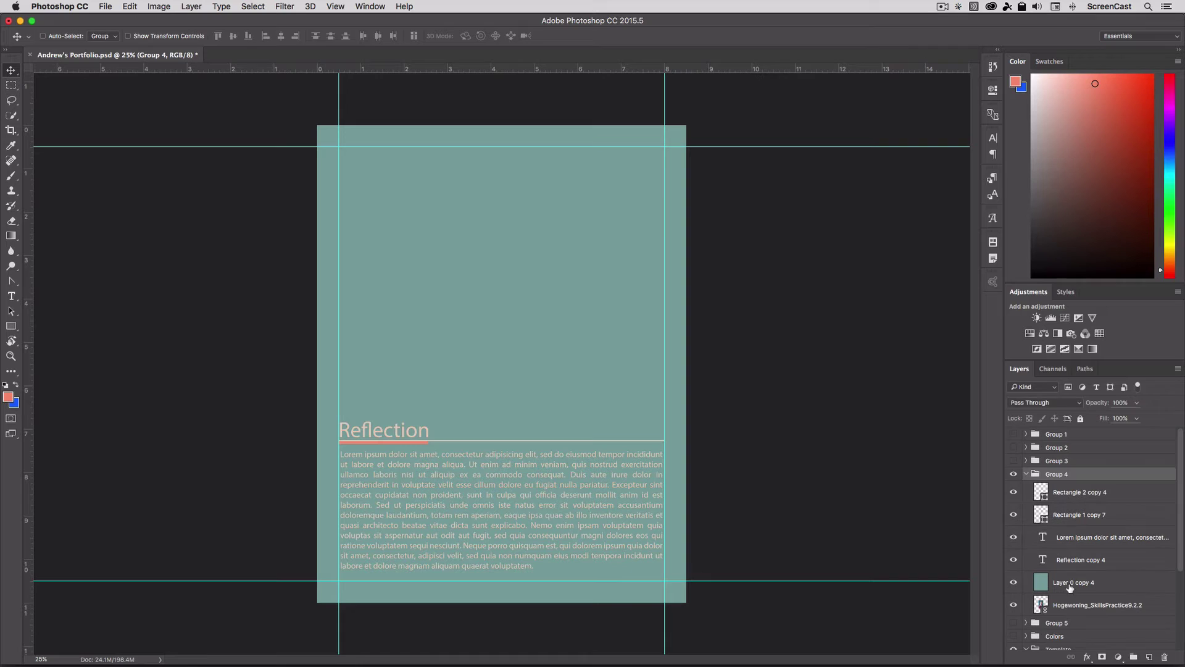
Move the Hogewoning_SkillsPractice9.2.2 portrait to Group 4's top and above the Reflection heading
left_click(1077, 606)
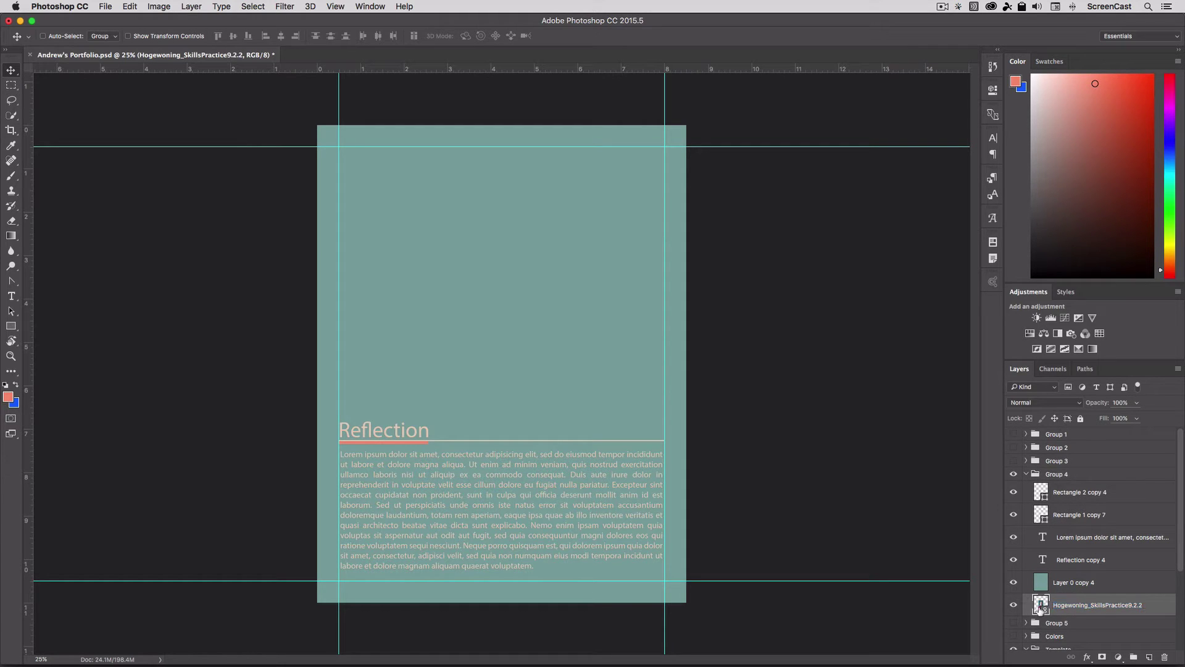
double_click(1041, 609)
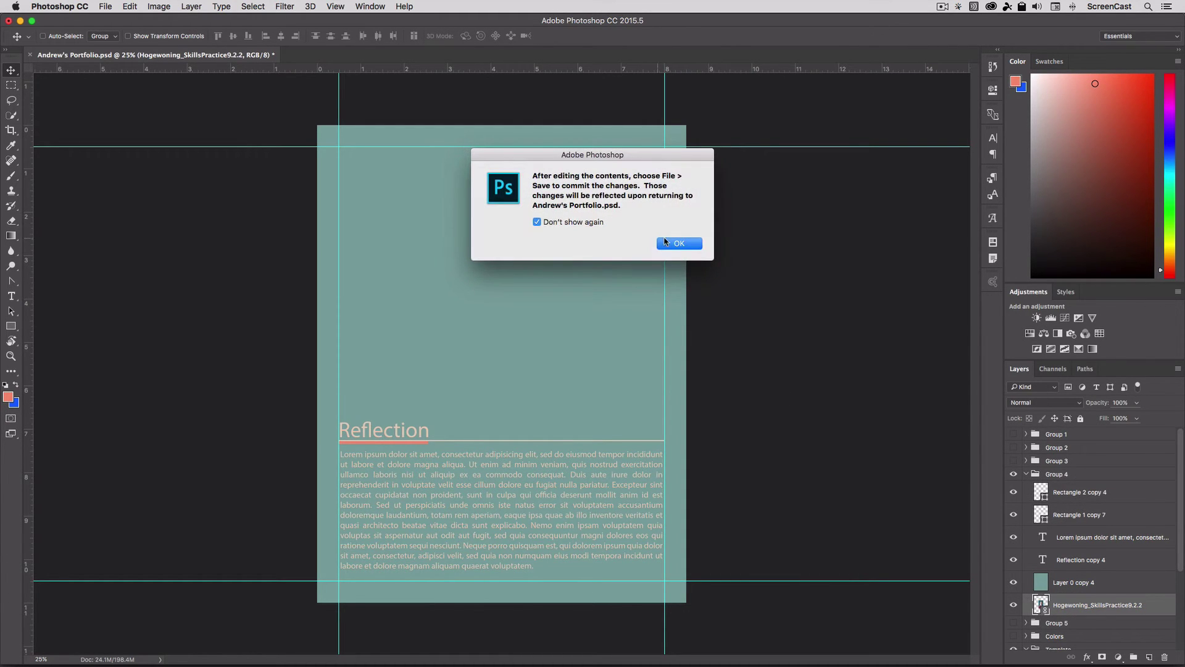
left_click(678, 243)
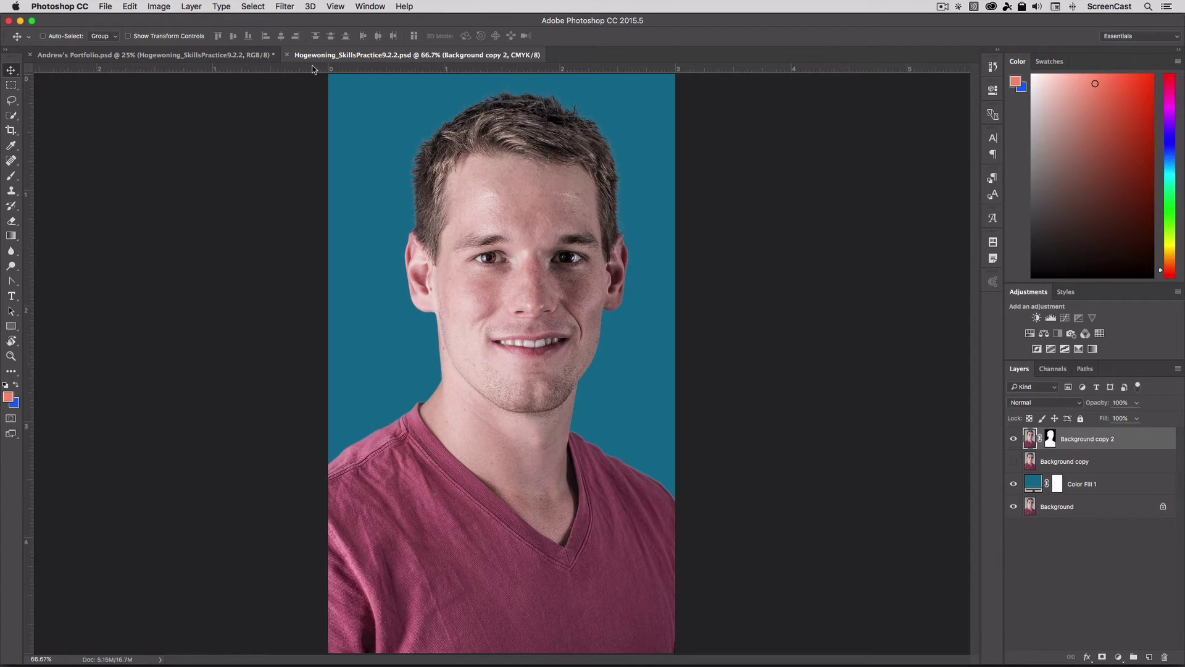
left_click(287, 56)
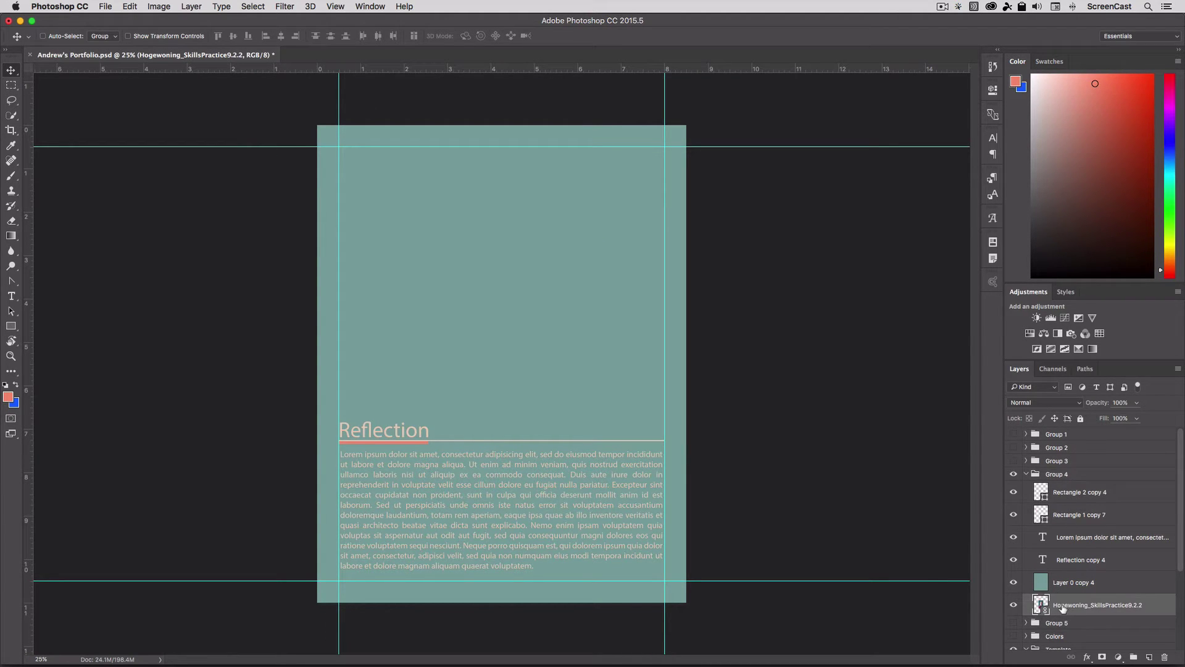
left_click_drag(1062, 608, 1061, 487)
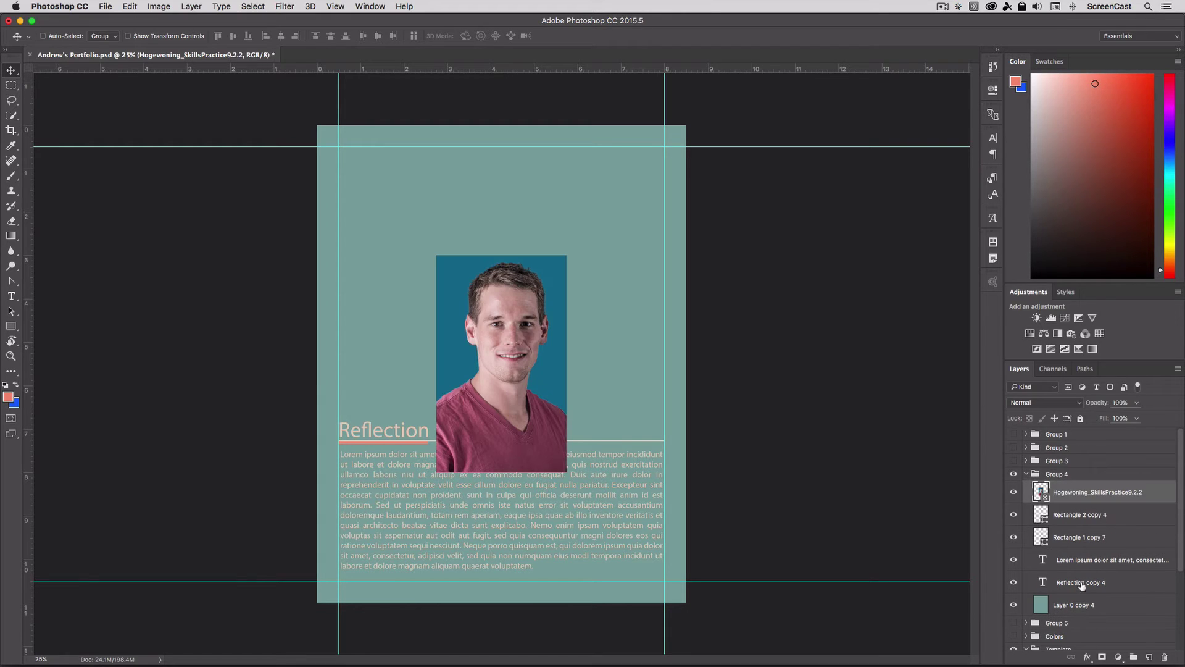
left_click_drag(547, 423, 548, 338)
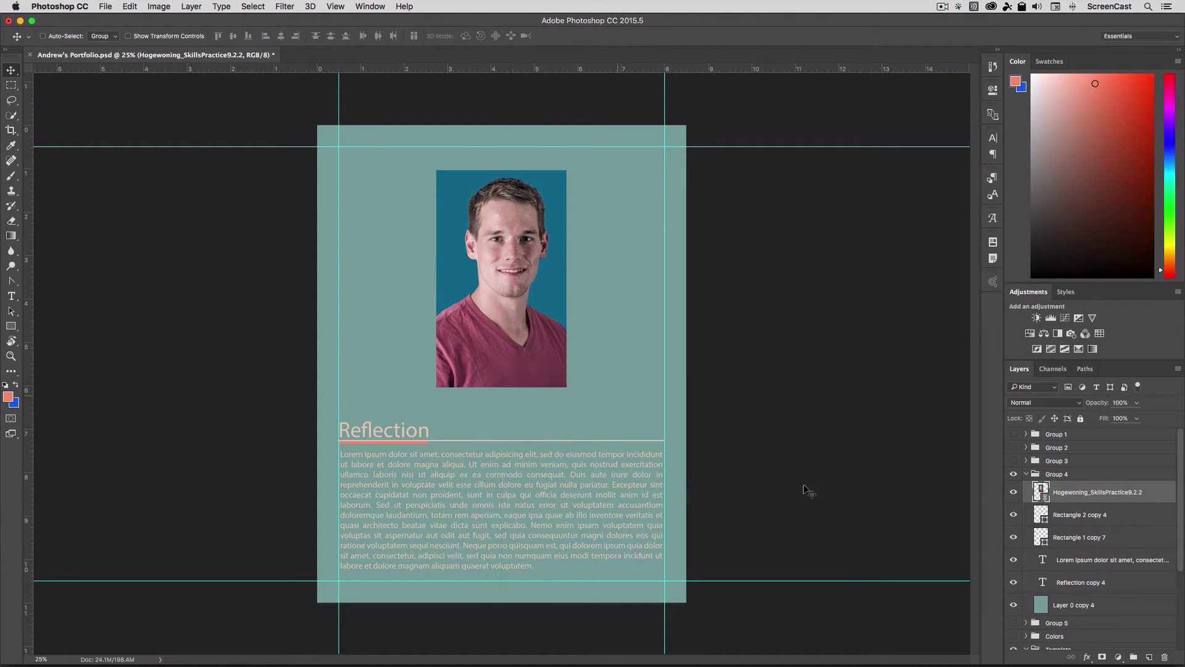
Hide Group 4, copy the Template layers into Group 5, and hide the Template group
left_click(1027, 475)
left_click(1014, 475)
left_click(1069, 535)
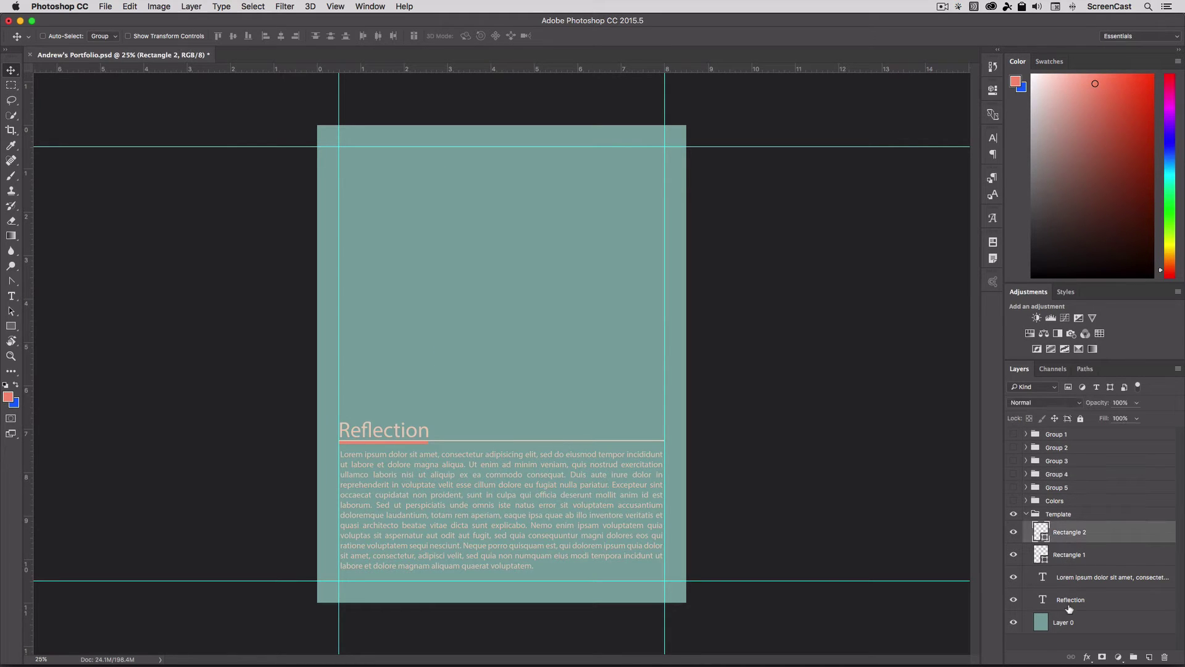
left_click(1066, 624, "shift")
left_click_drag(1066, 624, 1063, 490)
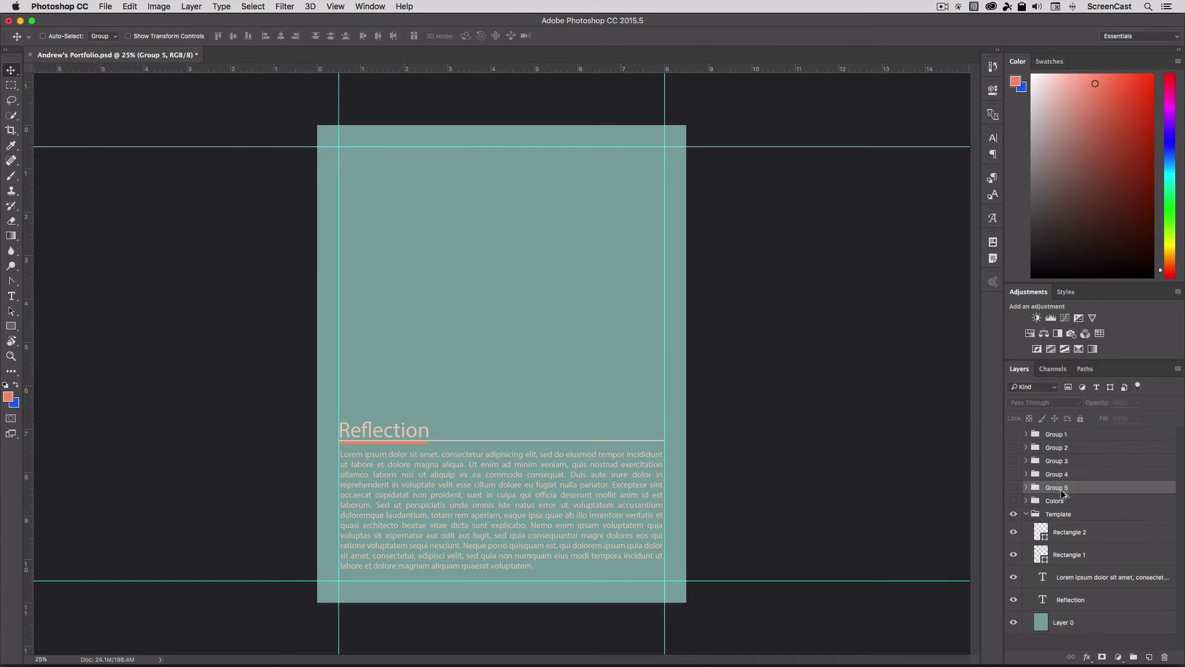
left_click(1026, 513)
left_click(1013, 513)
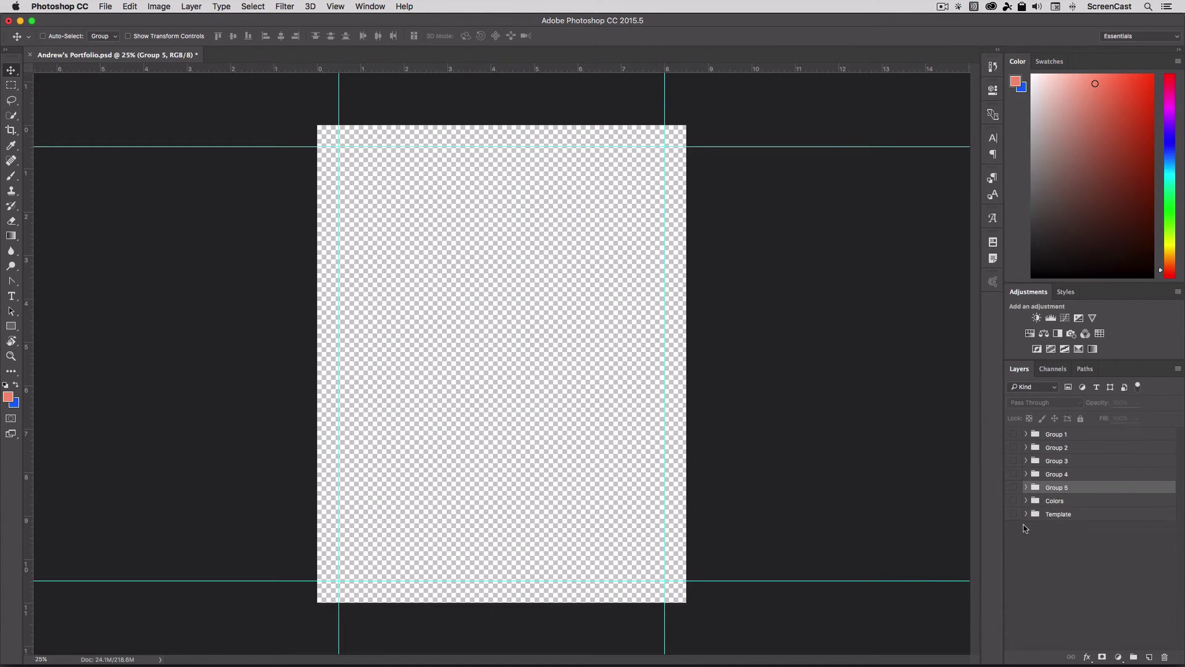
Show Group 5 and move the bird_SkillsPractice14.1.1 apple image to the top of the group
left_click(1026, 488)
left_click(1014, 489)
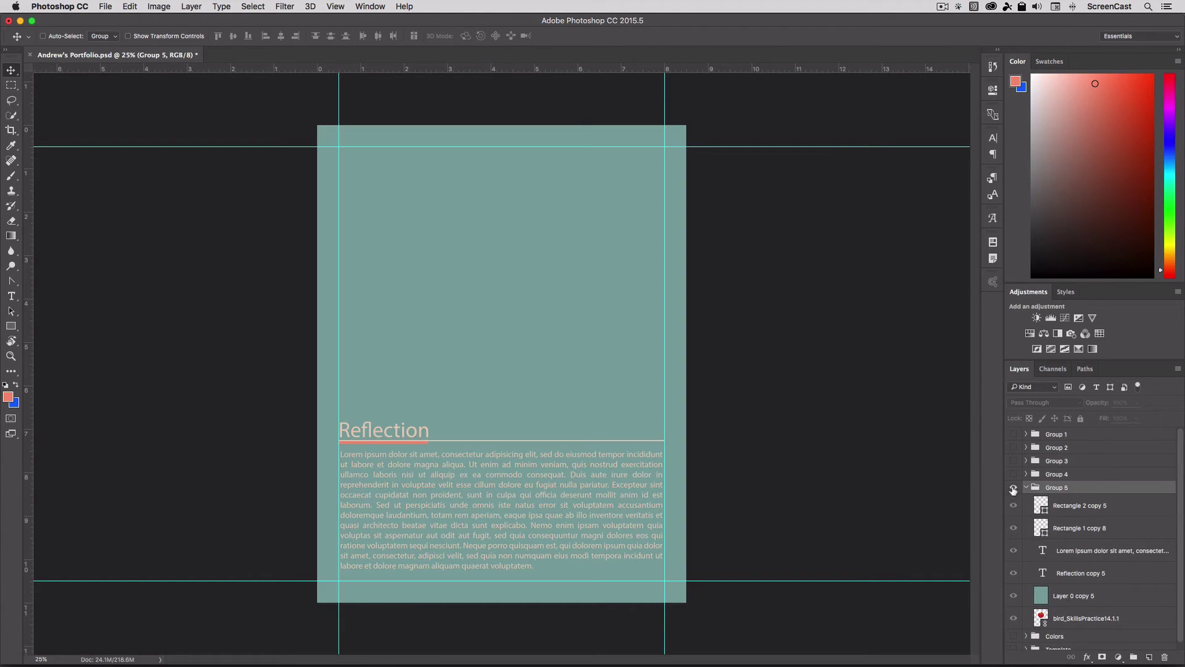
double_click(1068, 619)
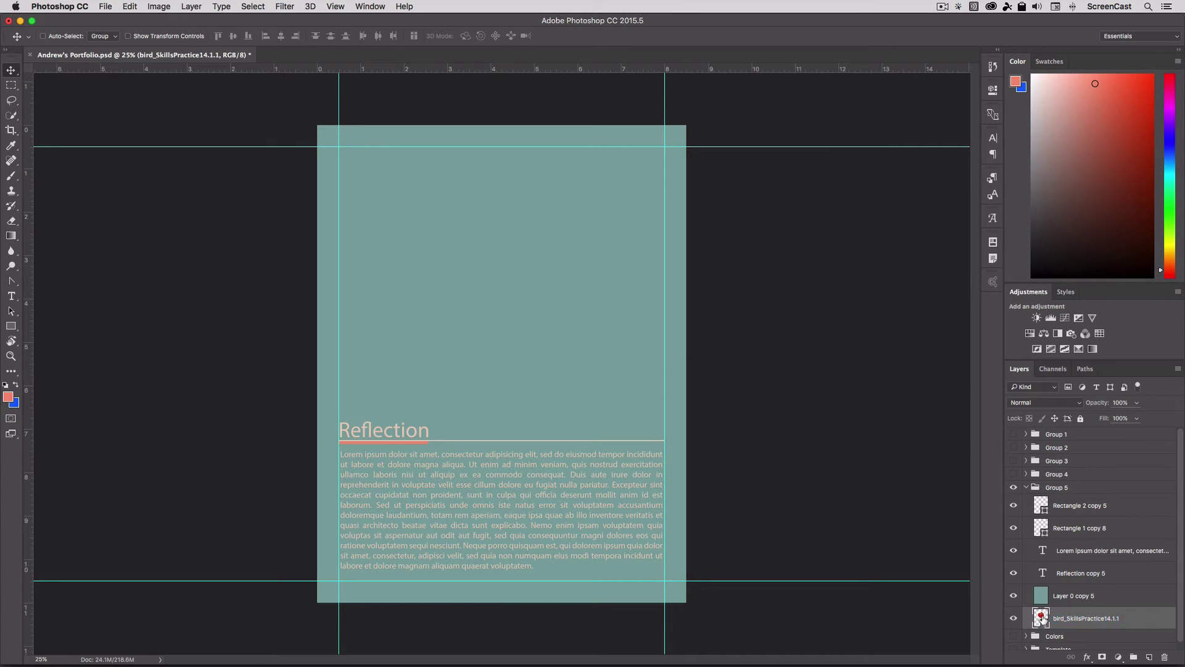
left_click_drag(1041, 618, 1042, 501)
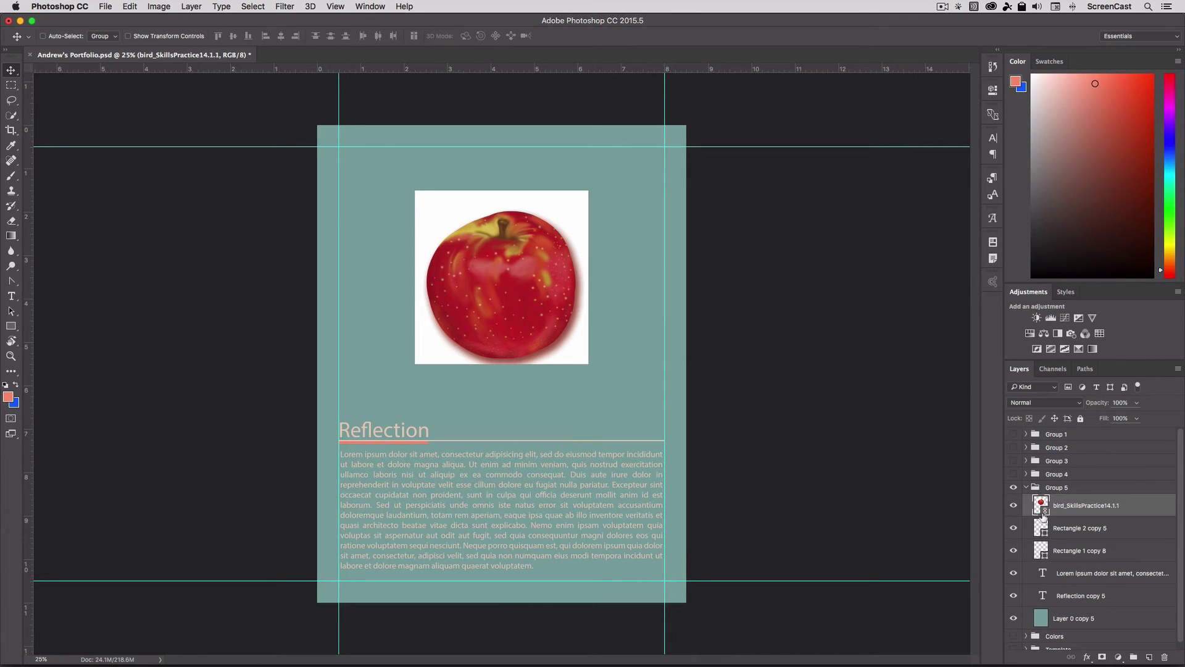
left_click(1026, 487)
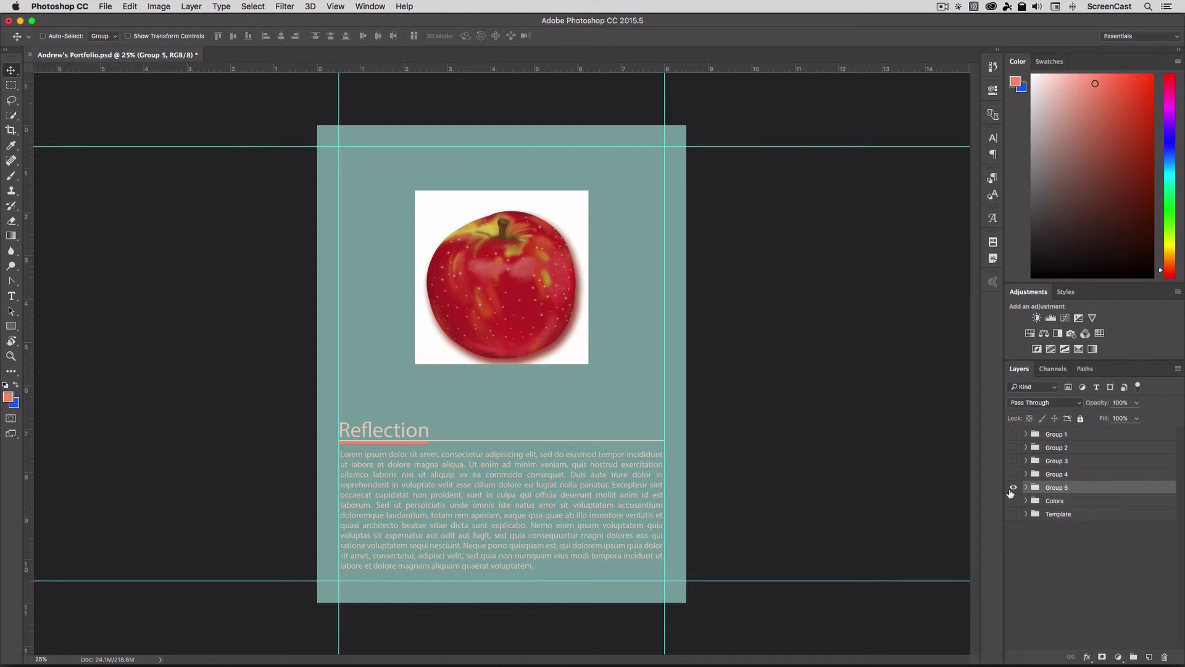
Hide Groups 5 and 4, show Group 3, and select its Lambert_Checkpoint4 photo layer
left_click(1013, 488)
left_click(1013, 474)
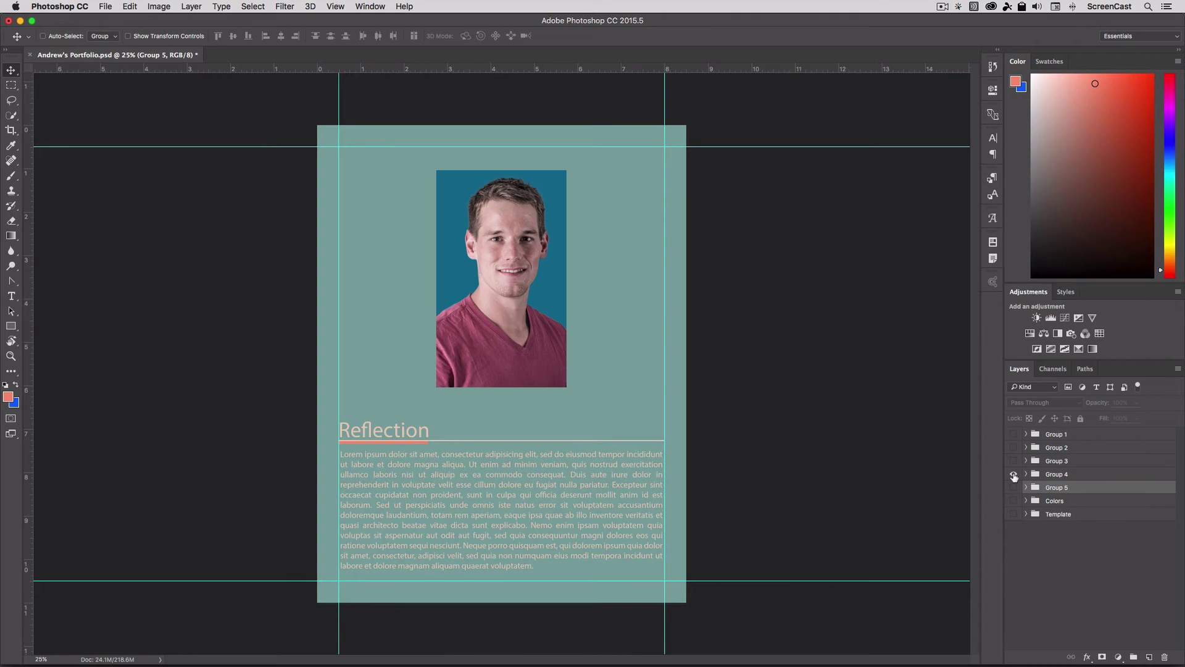
left_click(1013, 475)
left_click(1013, 460)
left_click(1057, 461)
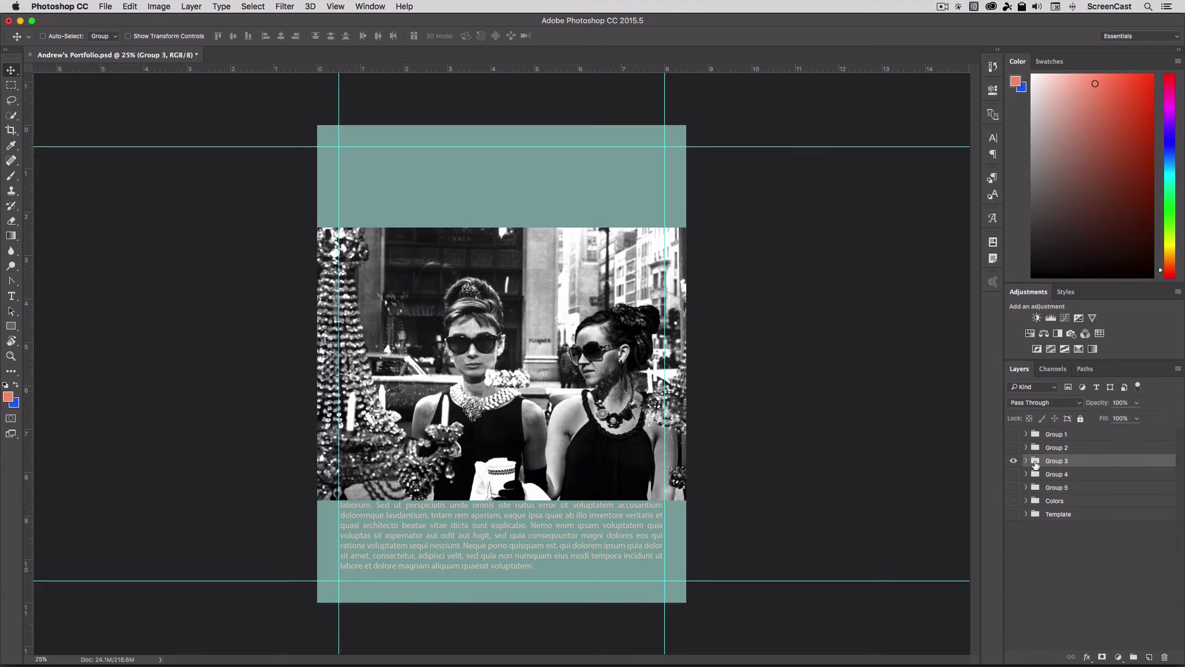
left_click(1026, 460)
left_click(1048, 481)
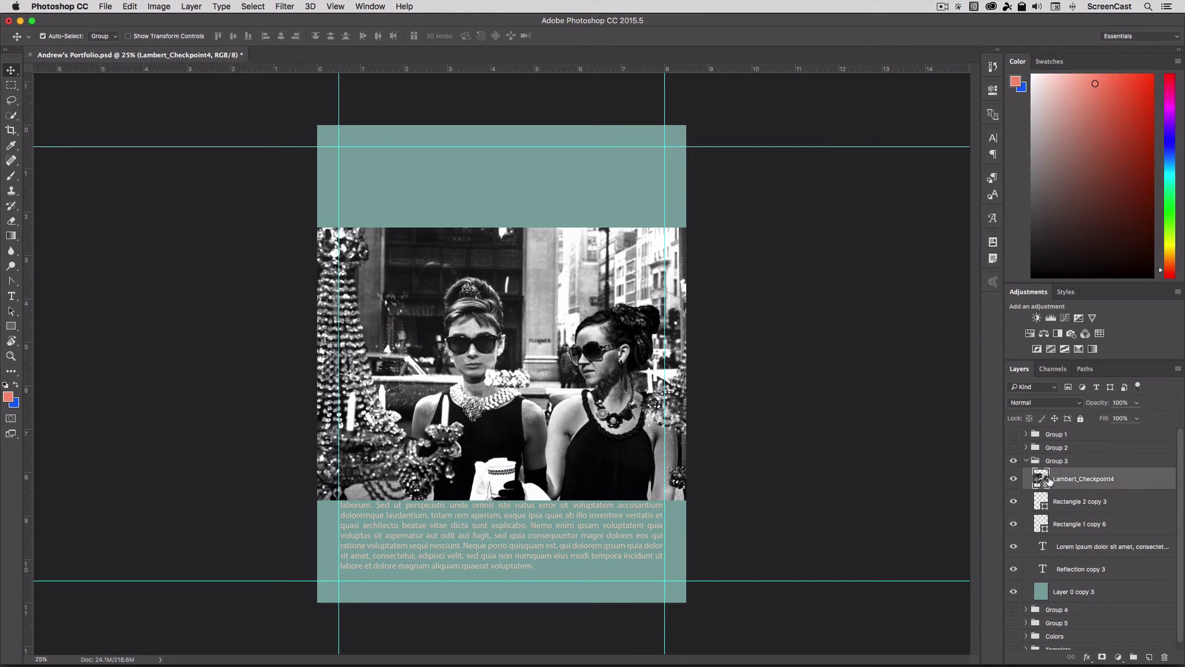
Scale the photo to about 55%, move it above the Reflection heading, and show Group 2
key("super+t")
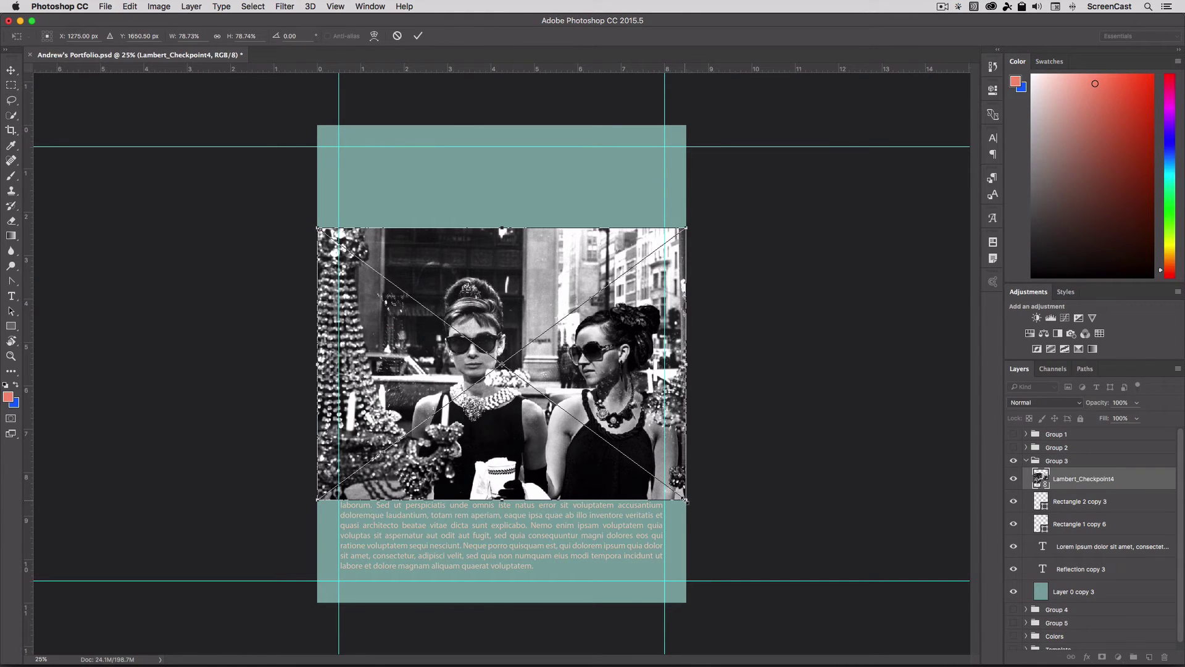
left_click_drag(686, 500, 629, 459)
left_click_drag(542, 361, 542, 300)
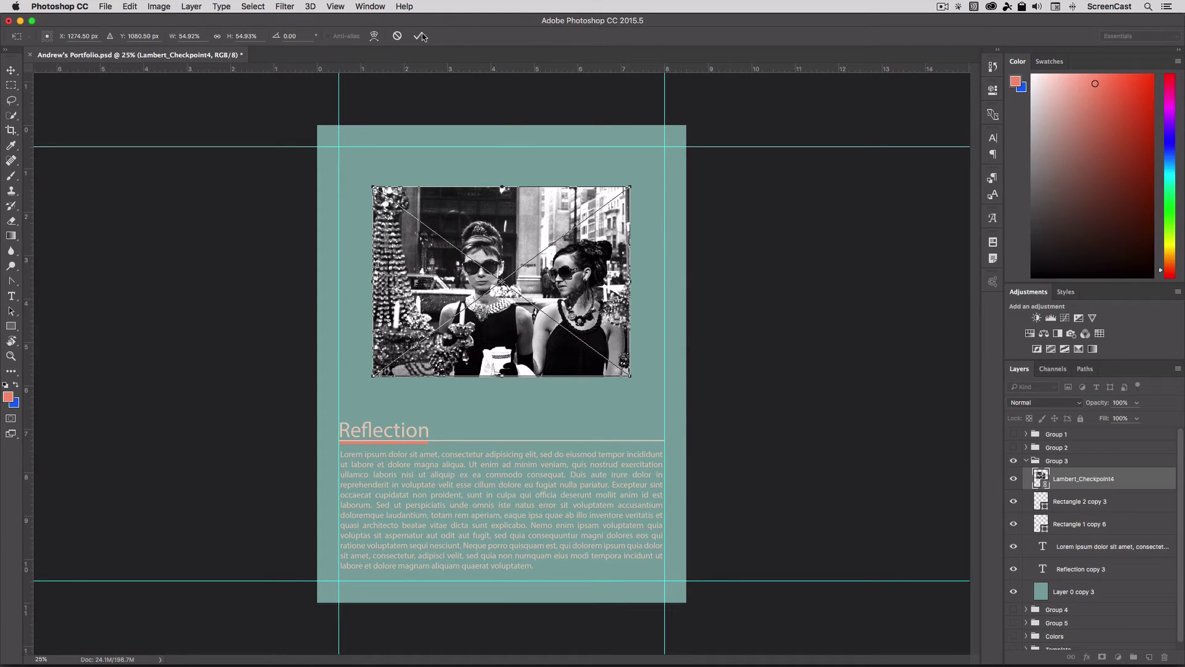
left_click(419, 36)
left_click(1013, 447)
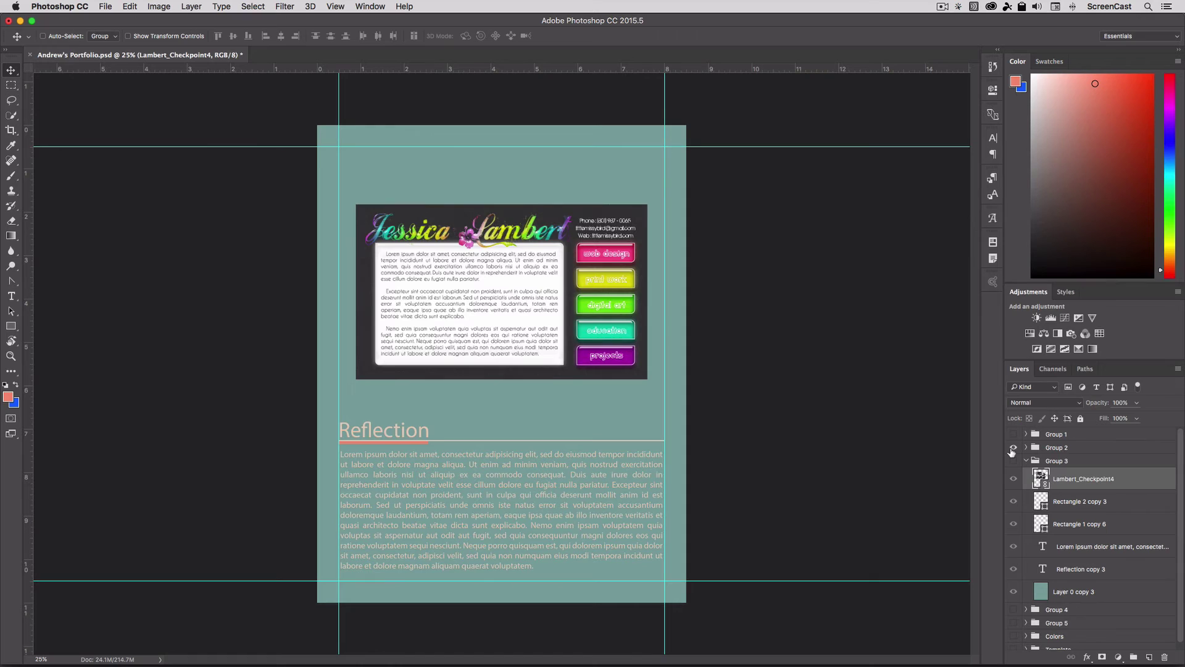
Hide Group 2 and Group 1, collapse Group 3, and select Groups 5 down to Group 1
left_click(1013, 447)
left_click(1012, 434)
left_click(1013, 434)
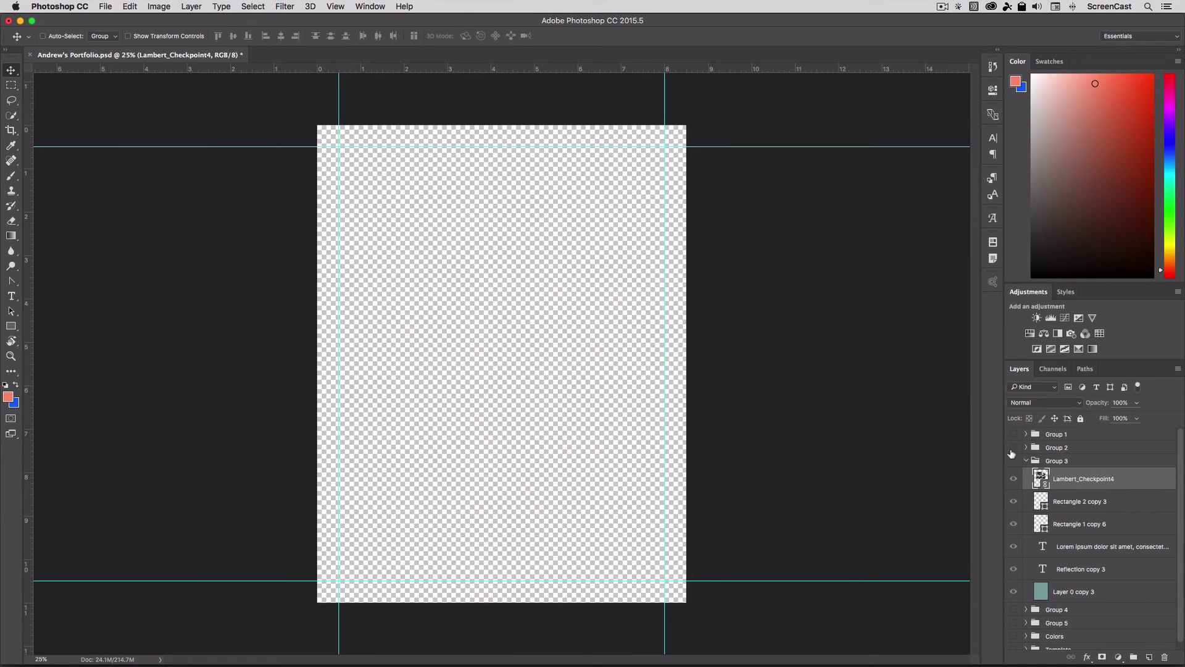
left_click(1027, 461)
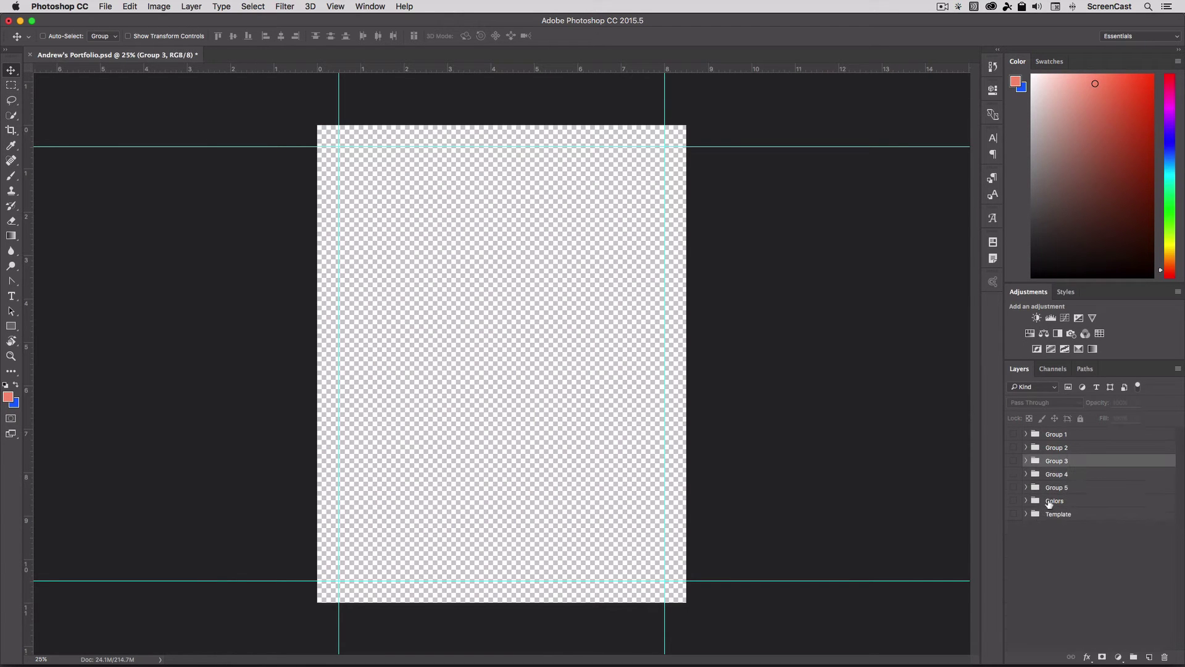
left_click(1058, 488)
left_click(1057, 474)
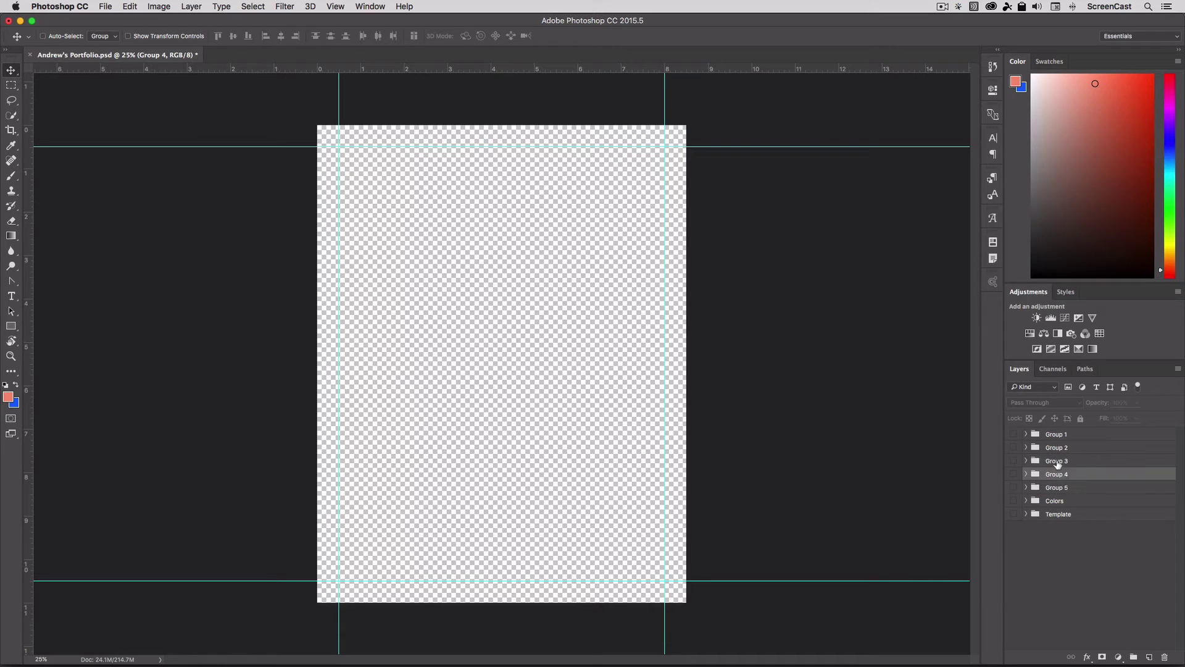
left_click(1058, 461)
left_click(1057, 448)
left_click(1057, 434)
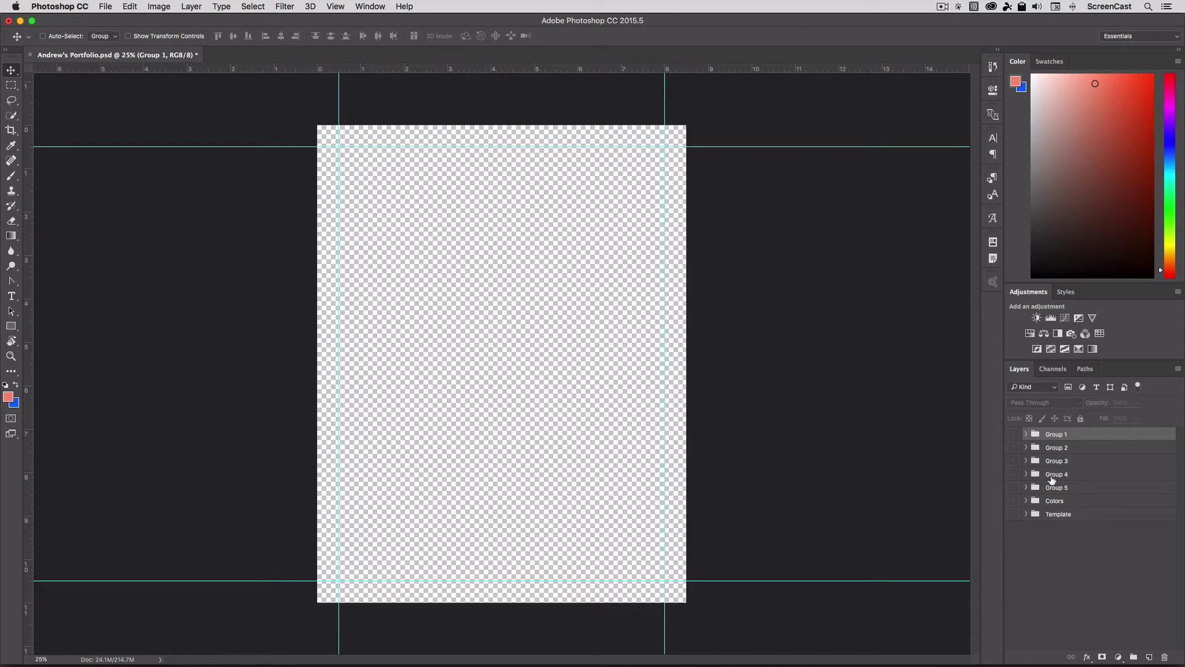
Open the Layer Comps panel from the Window menu, enlarge it, then tuck it away
left_click(371, 6)
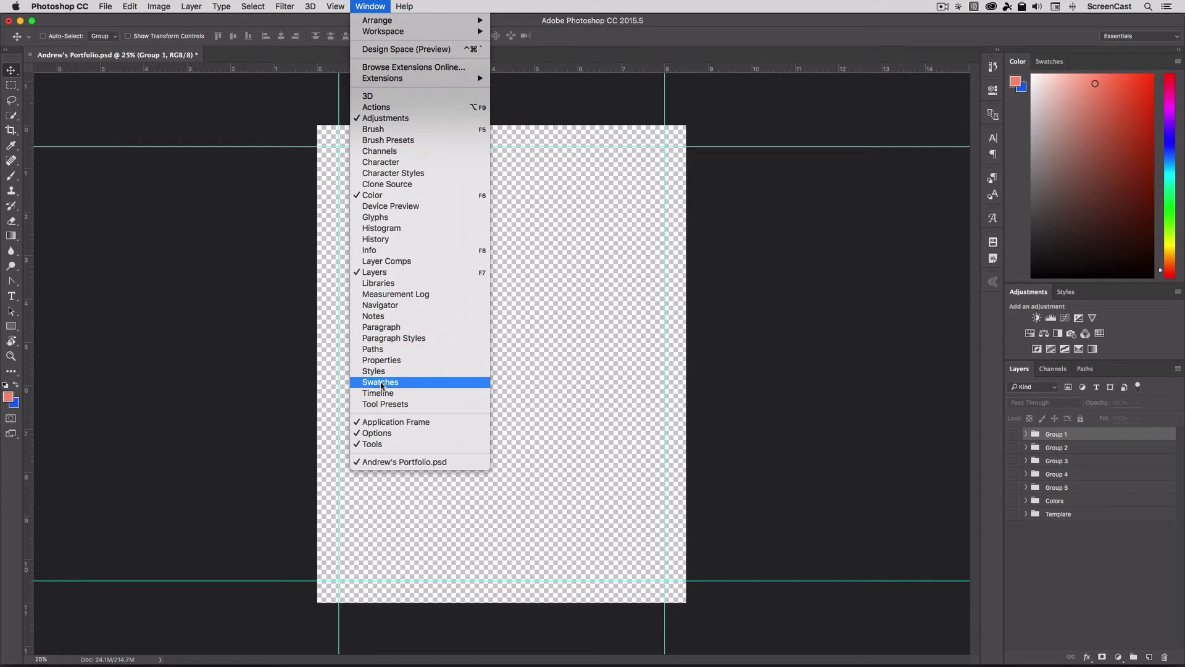
left_click(395, 261)
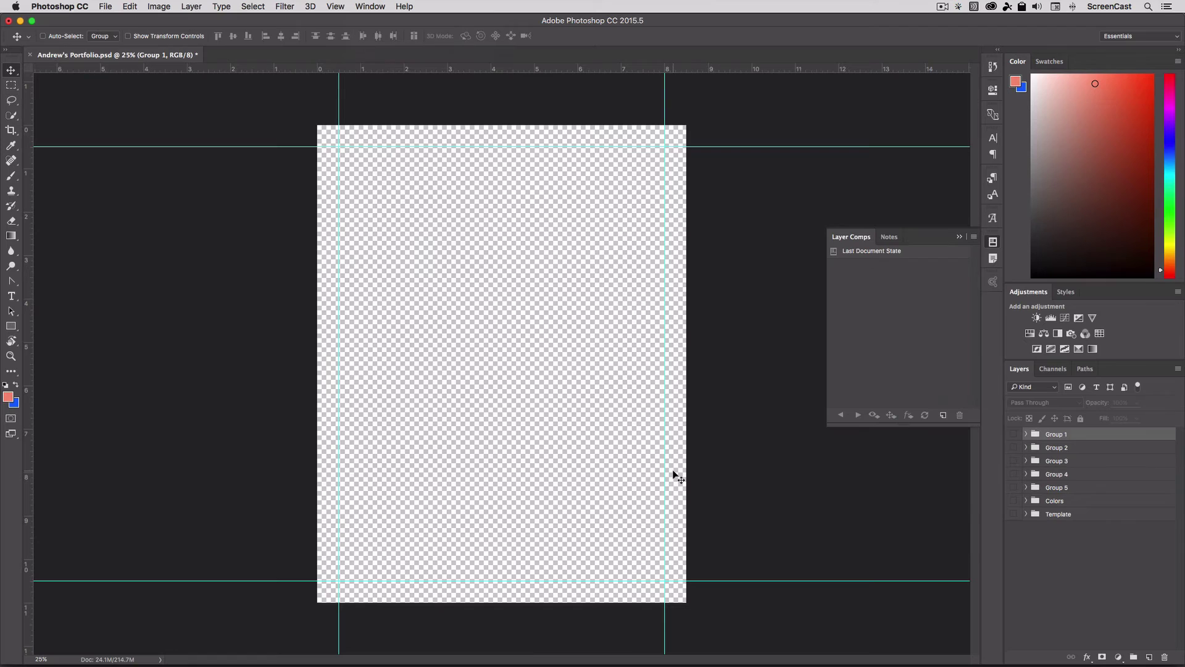
left_click_drag(826, 432, 757, 471)
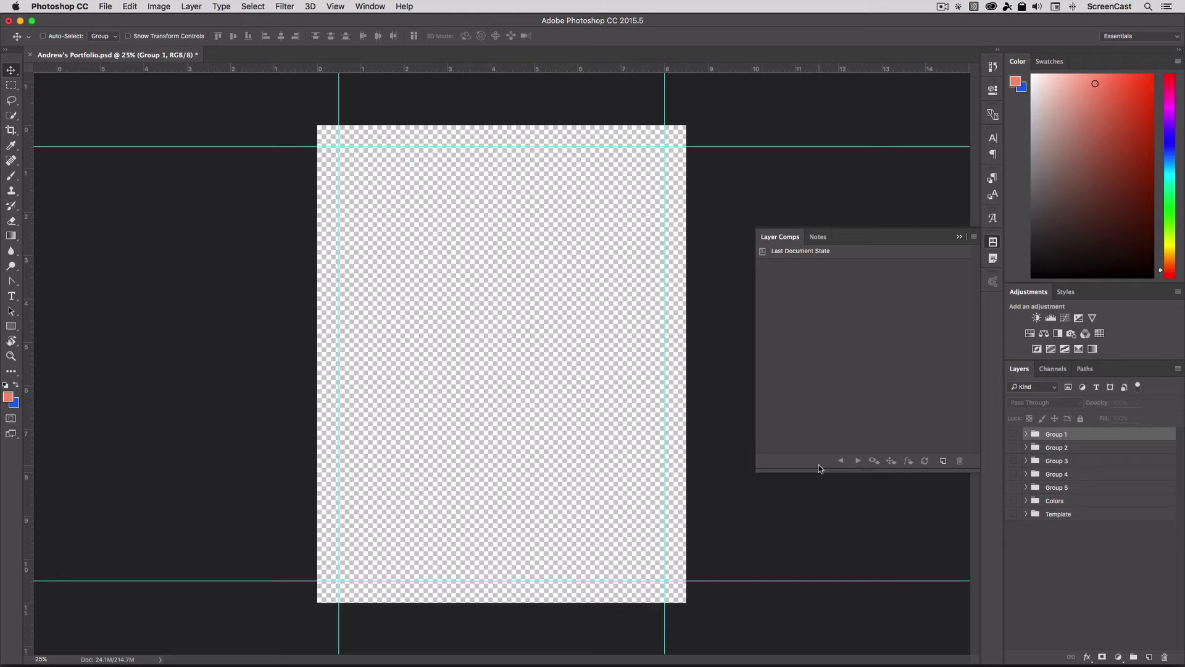
left_click(992, 242)
Preview the Group 2, Group 4 and Group 3 pages one at a time, leaving all hidden
left_click(1013, 447)
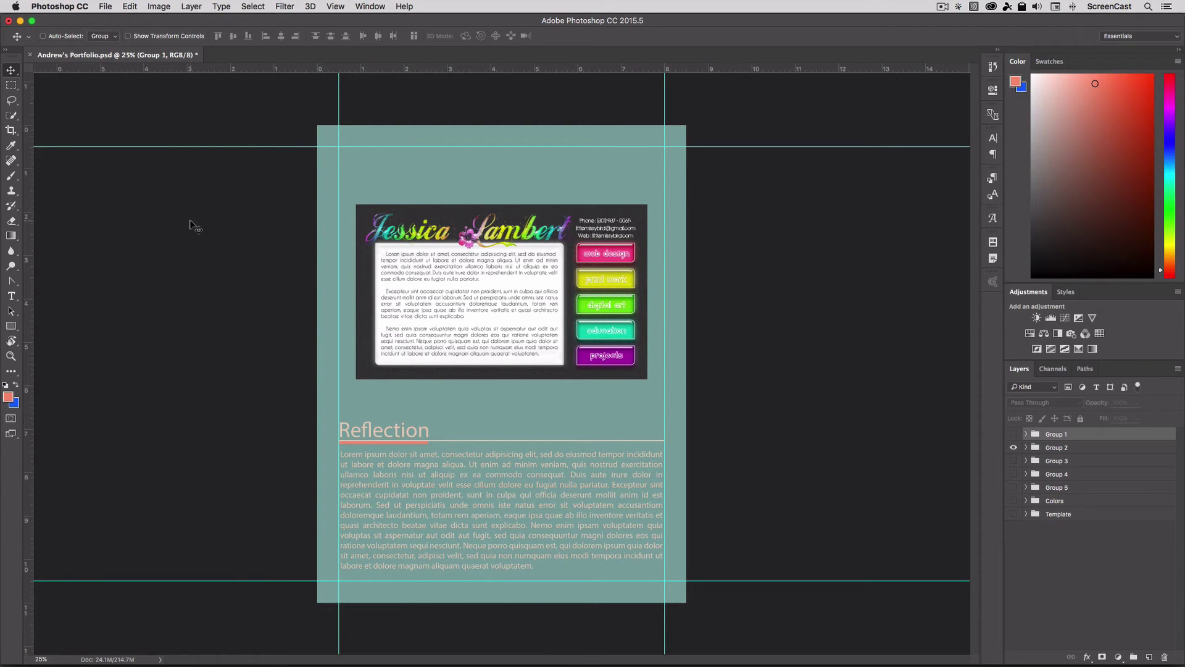
left_click(1013, 449)
left_click(1013, 475)
left_click(1013, 474)
left_click(1013, 461)
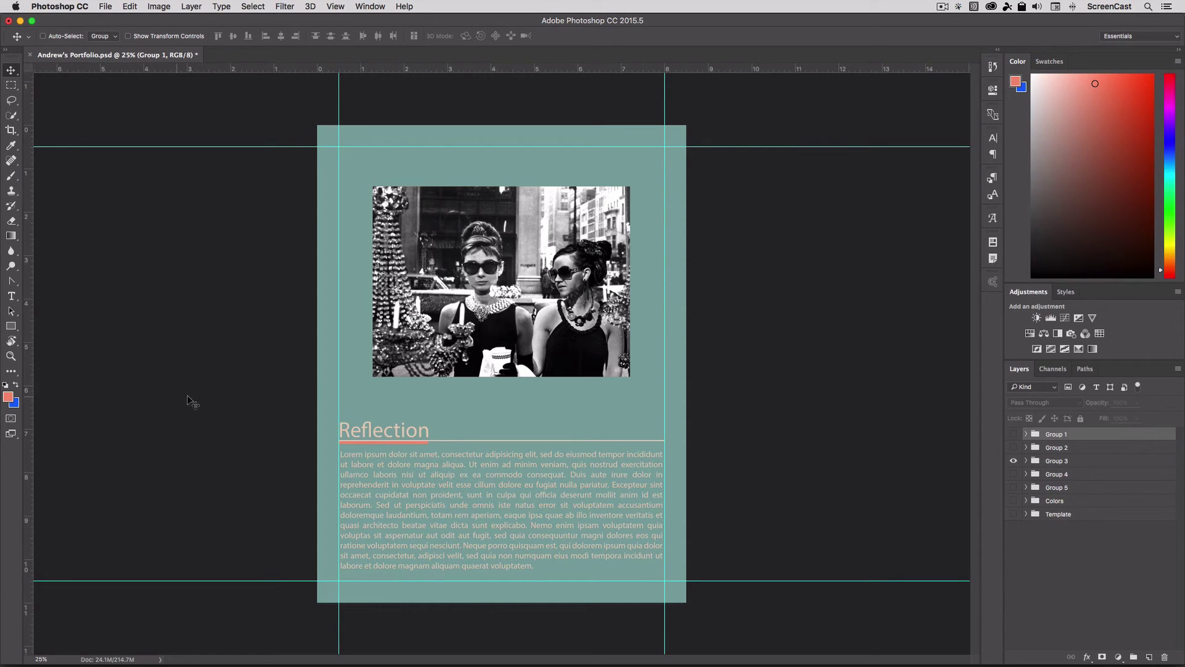
left_click(1013, 461)
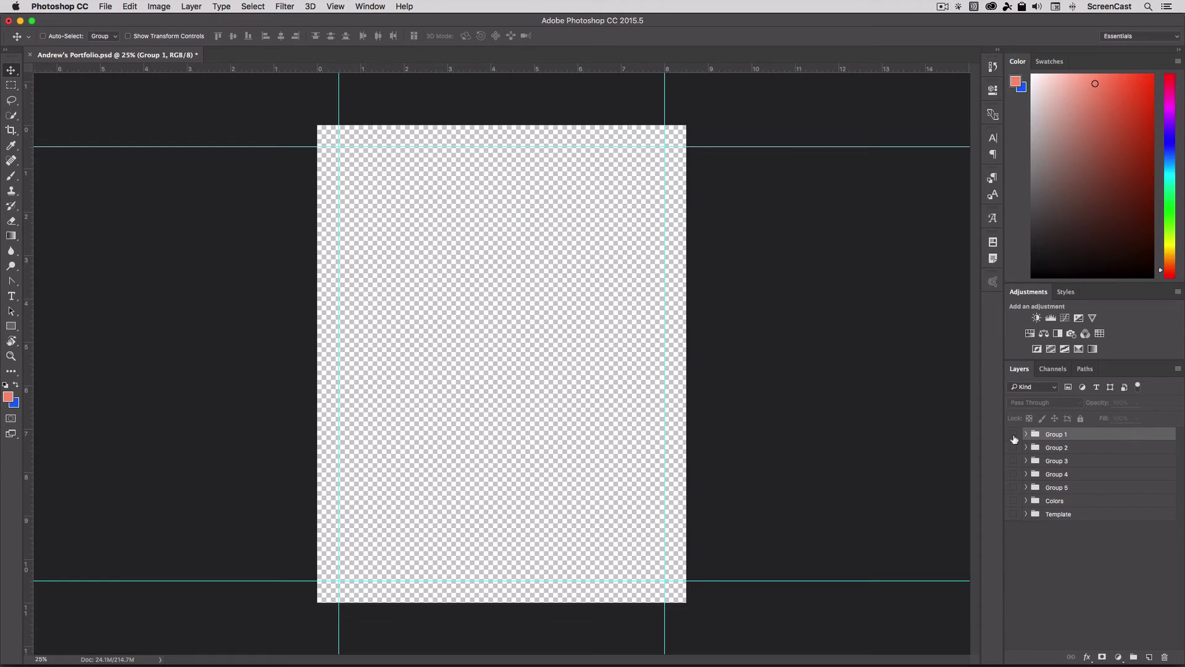
Show only the UTAH page and save it as layer comp 1
left_click(1014, 434)
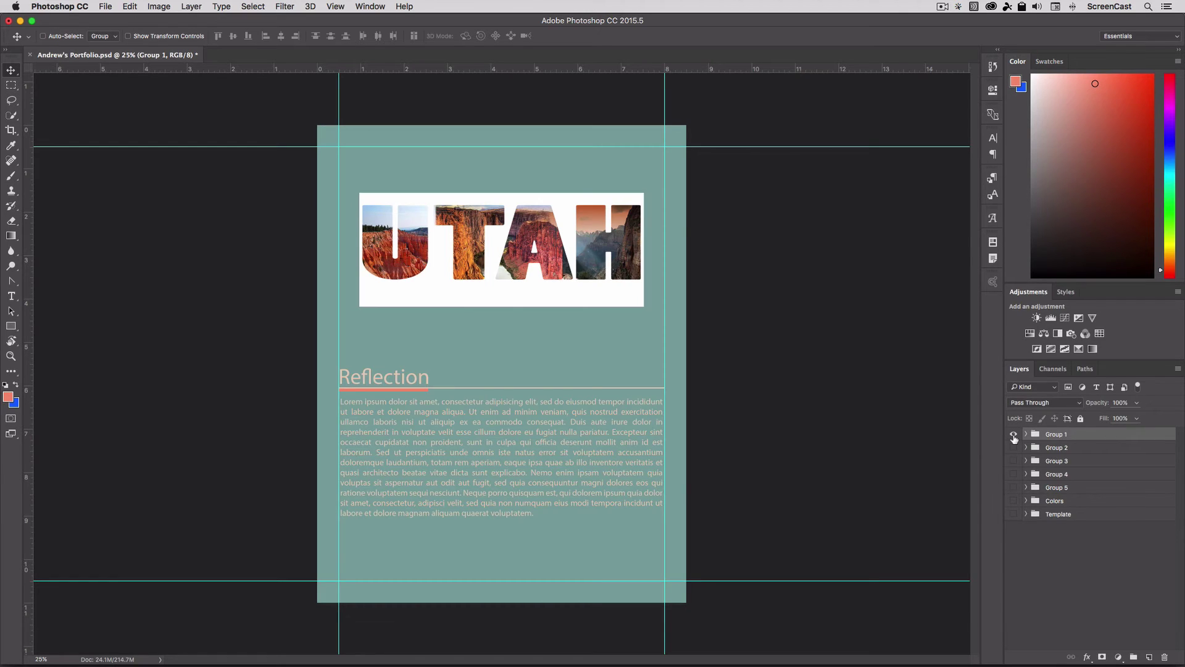
left_click(370, 7)
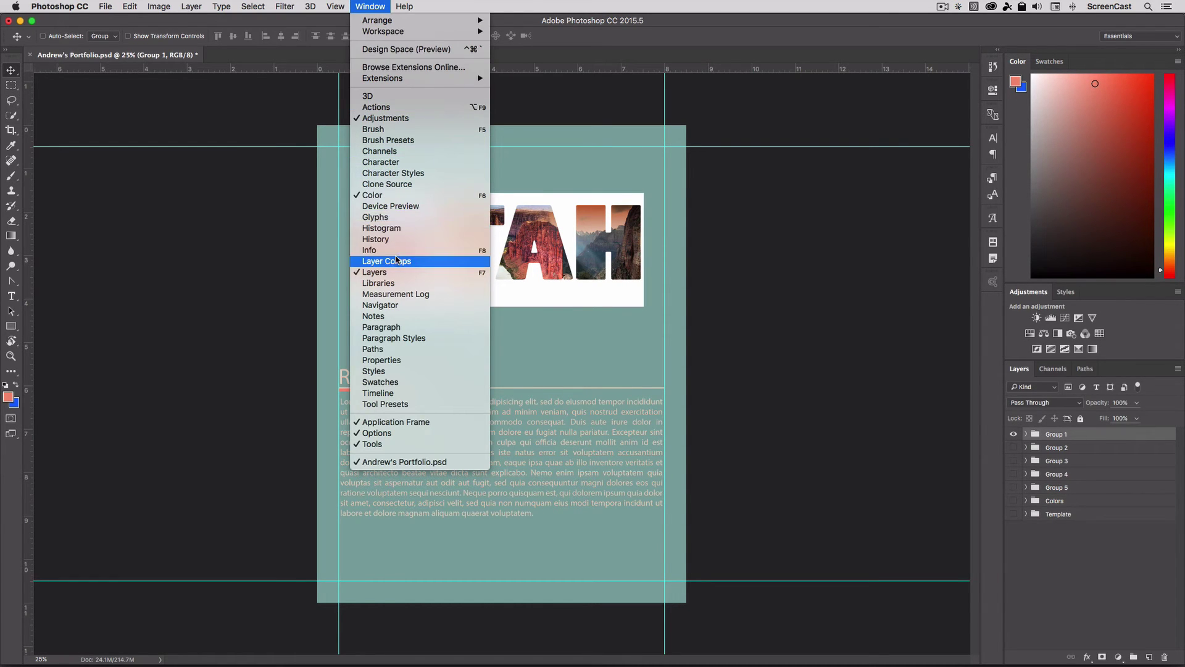
left_click(395, 261)
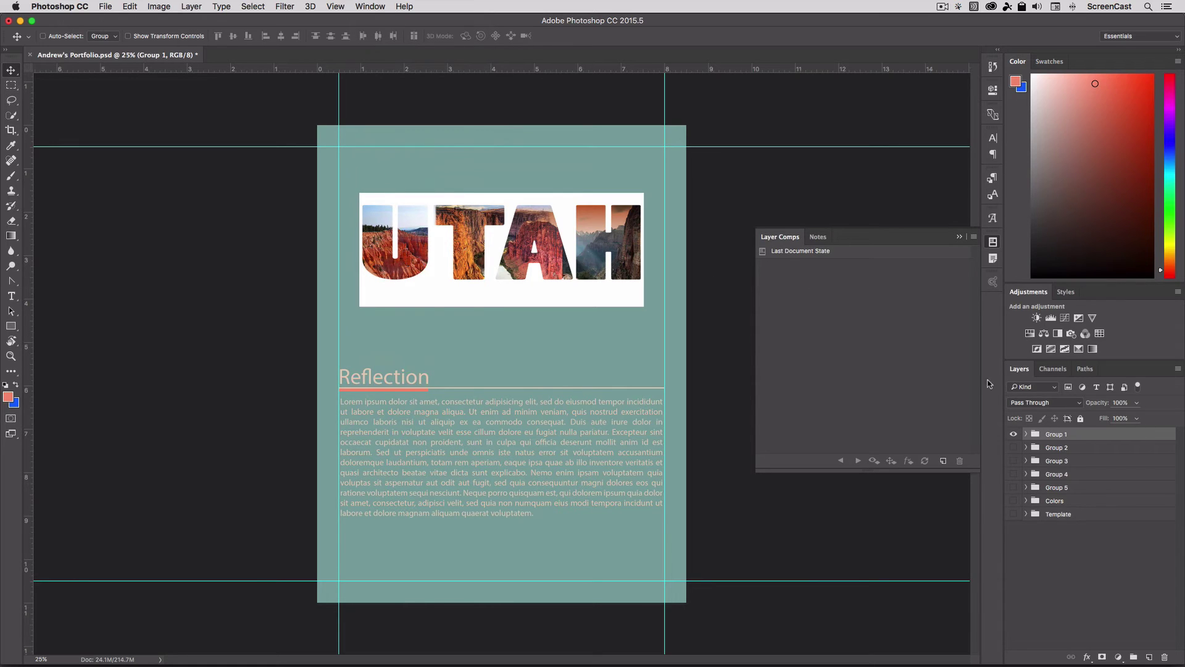
left_click(943, 461)
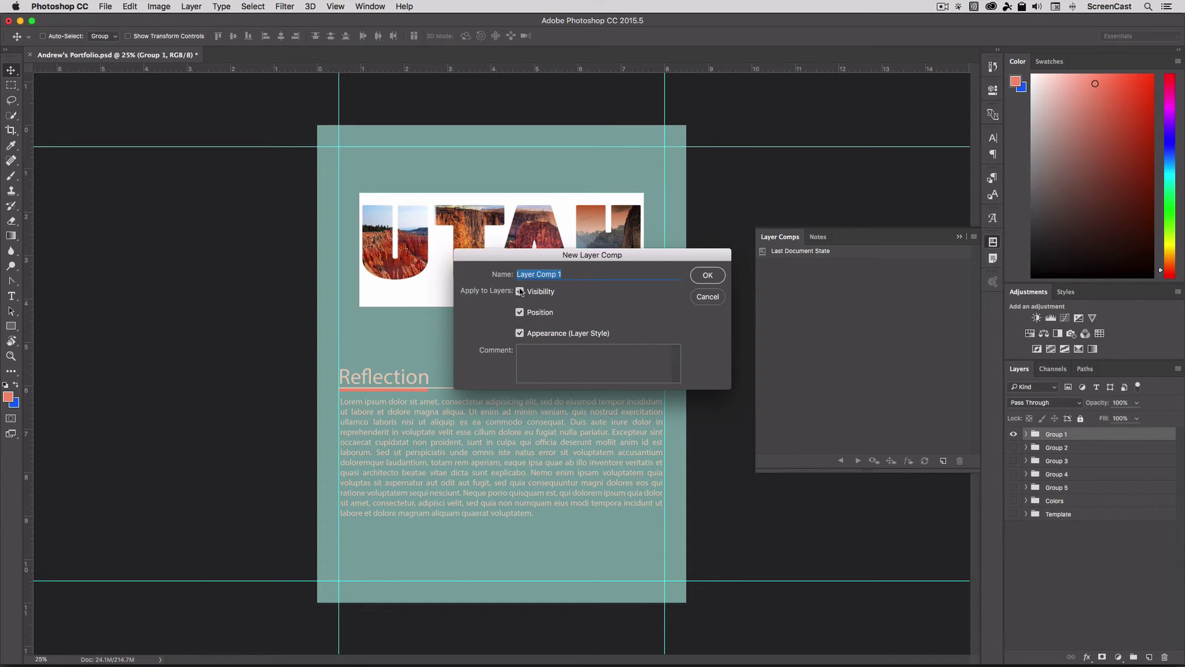
type("1")
left_click(708, 276)
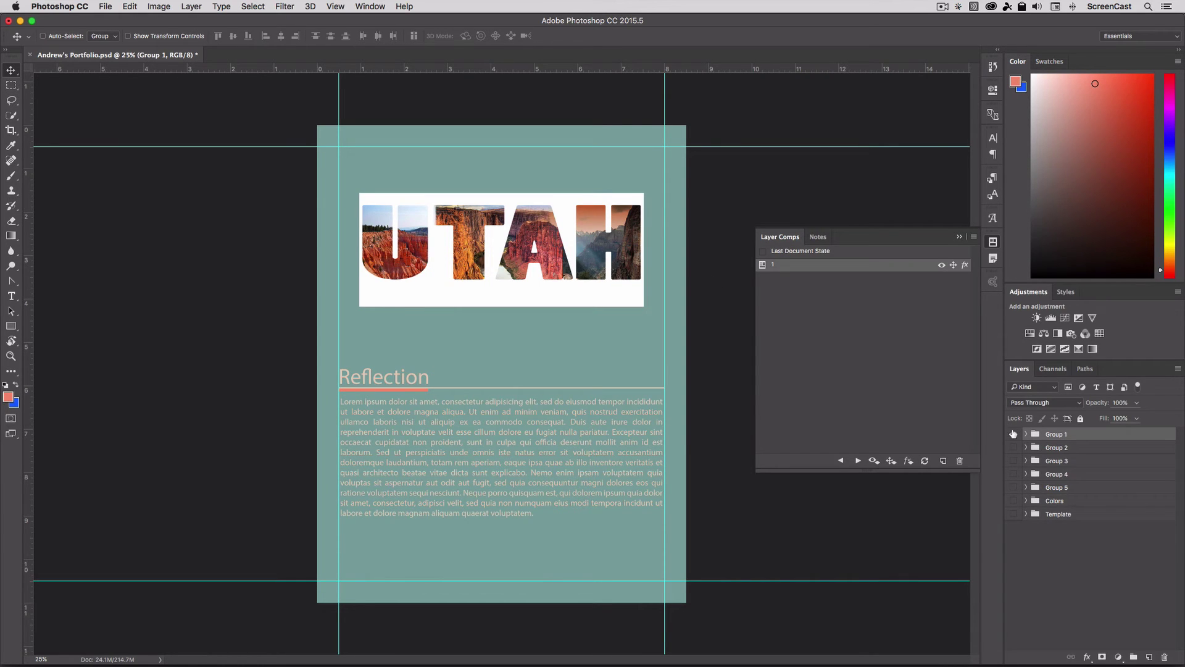
left_click(1013, 433)
left_click(1013, 447)
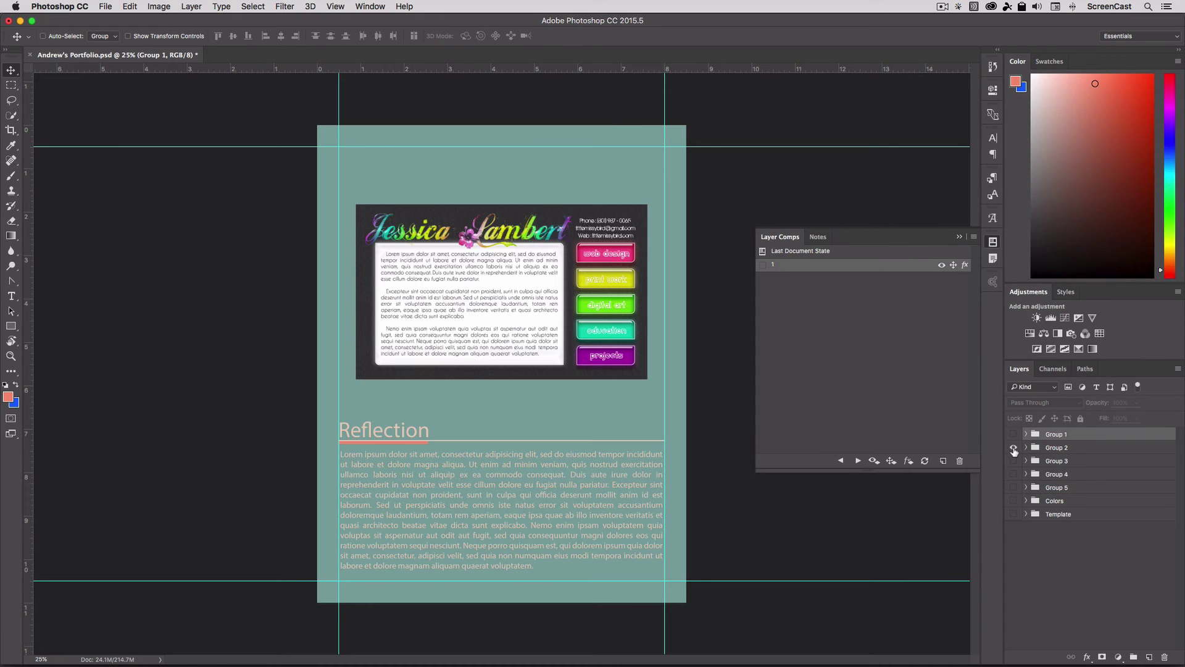
left_click(942, 461)
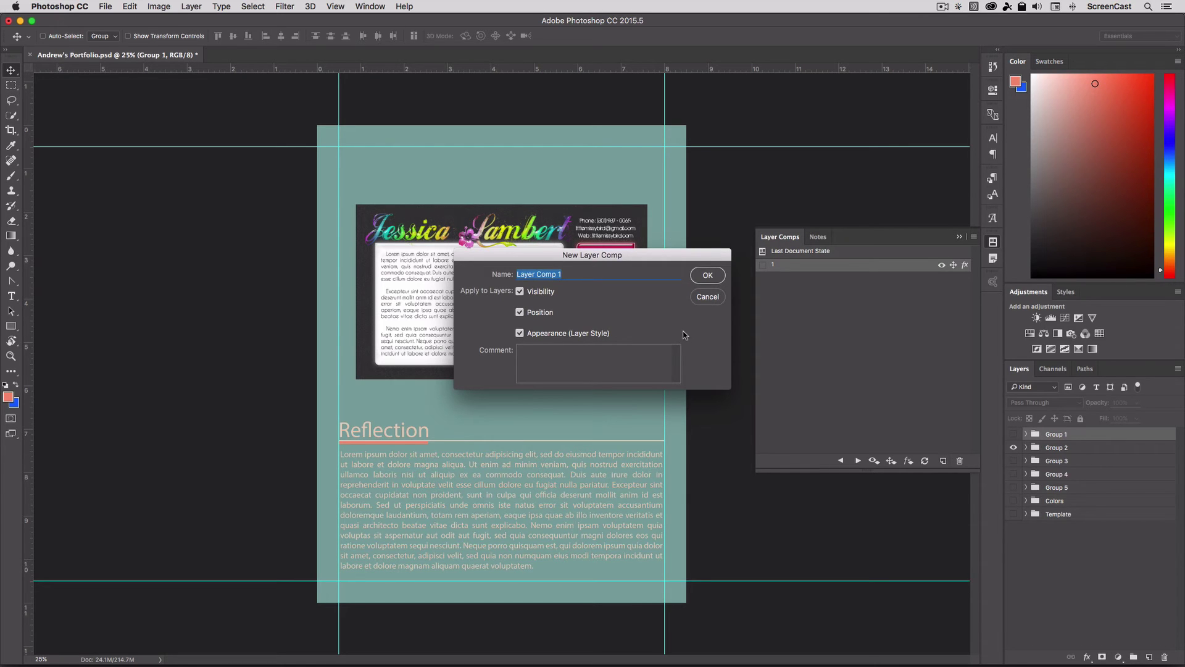
type("2")
left_click(708, 275)
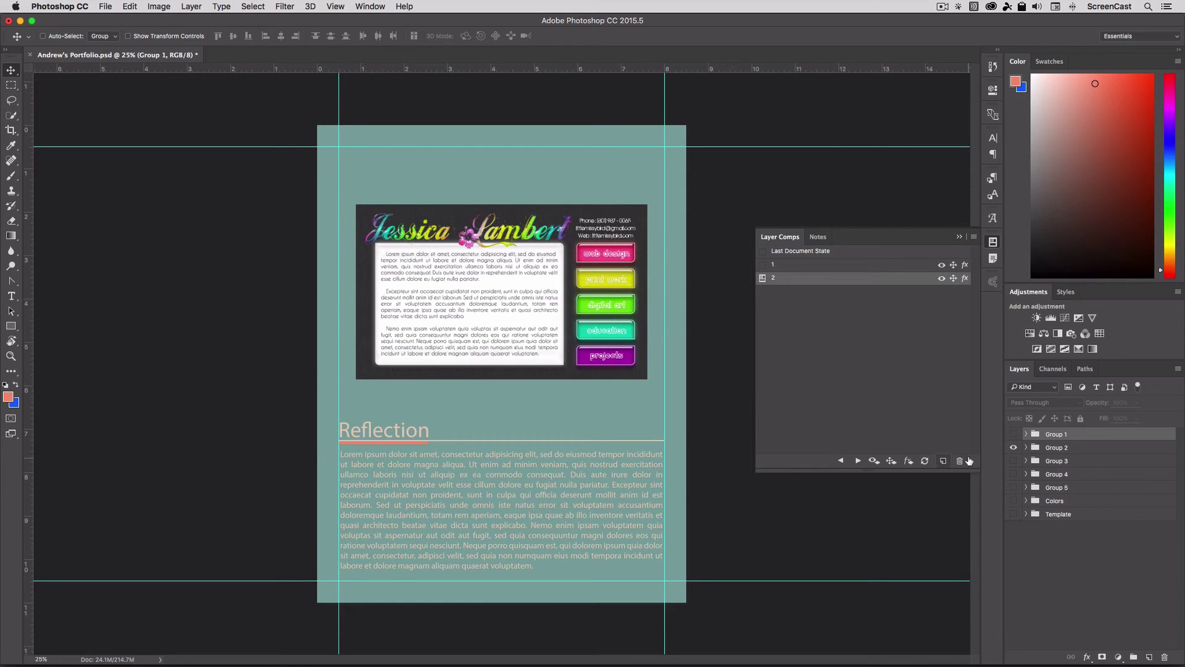
left_click(1013, 446)
left_click(1013, 461)
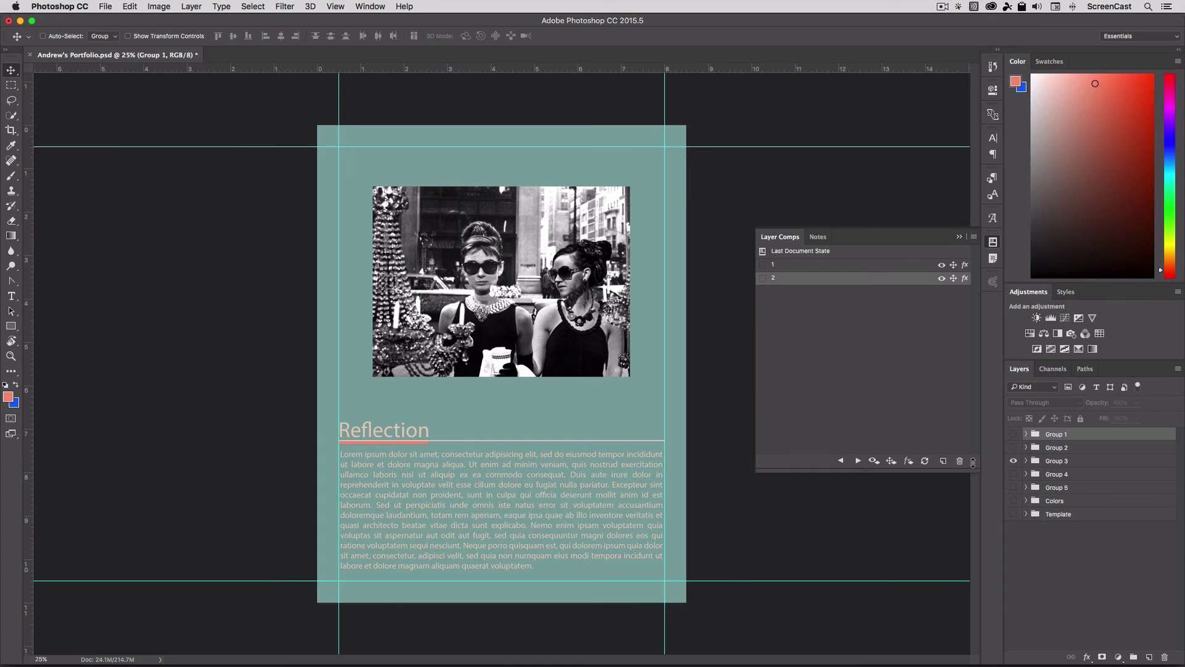
left_click(942, 460)
type("3")
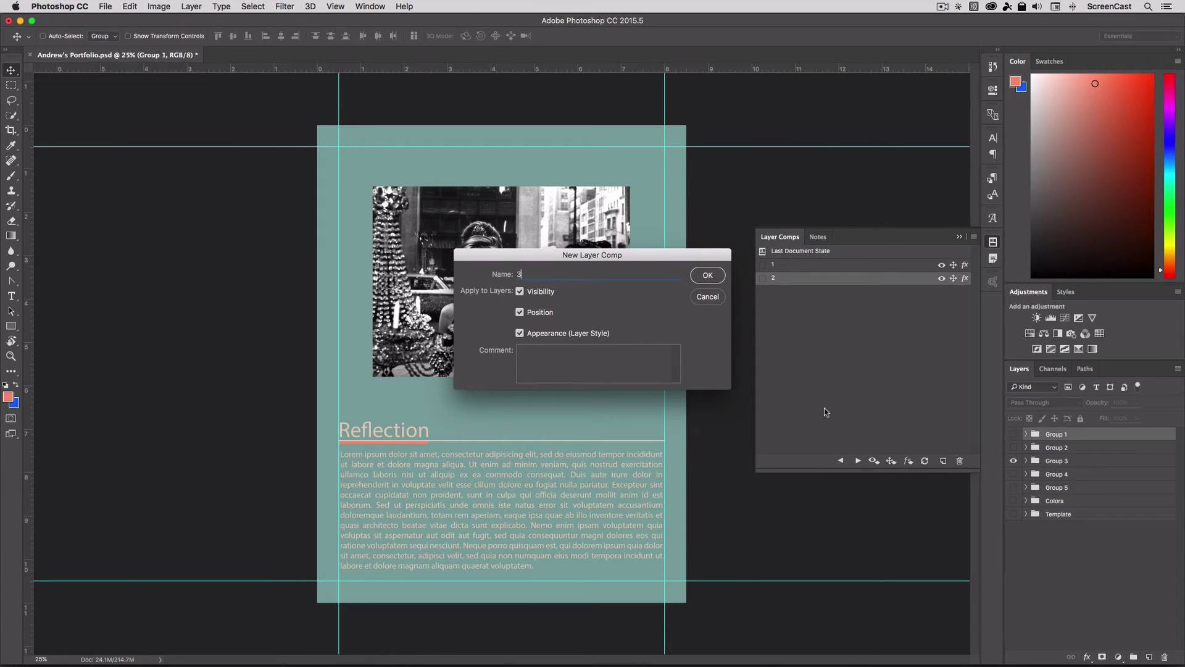
left_click(708, 276)
Save the portrait page as layer comp 4 and the apple page as comp 5
left_click(1013, 460)
left_click(1013, 474)
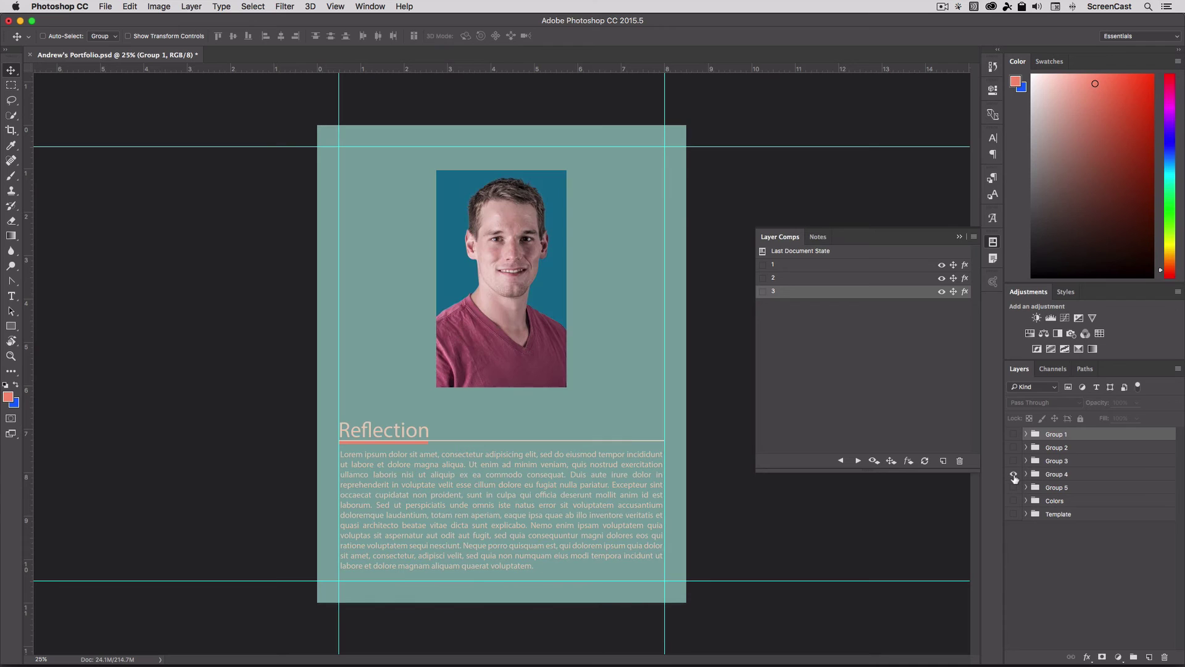
left_click(943, 461)
type("4")
left_click(708, 276)
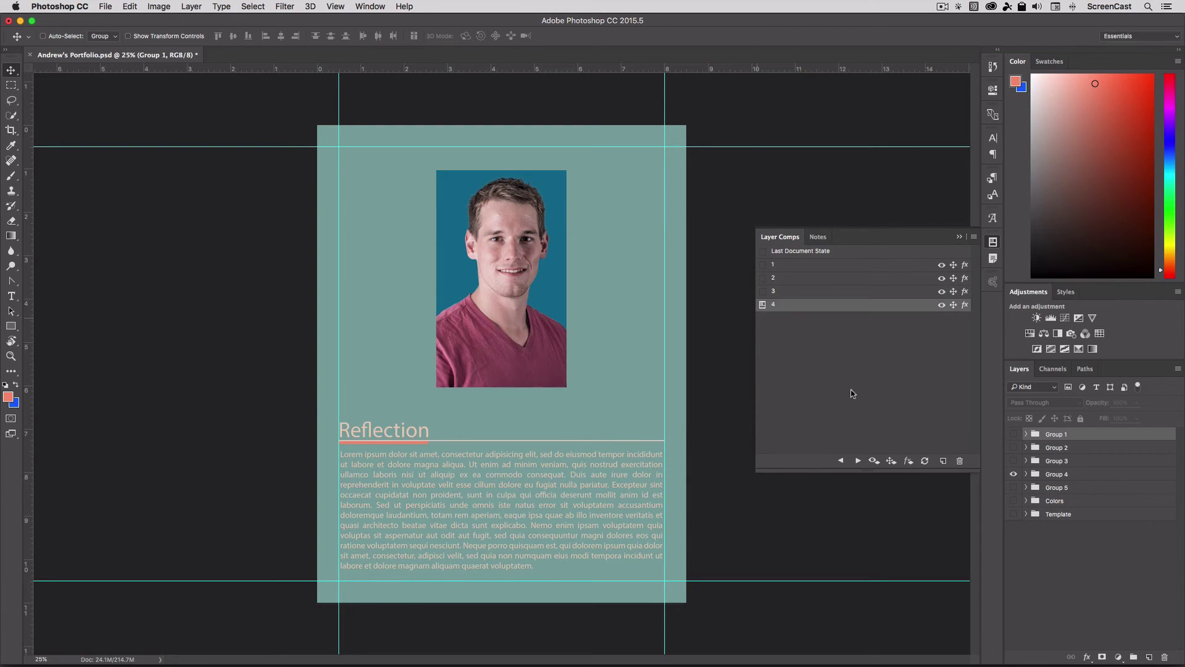
left_click(1013, 474)
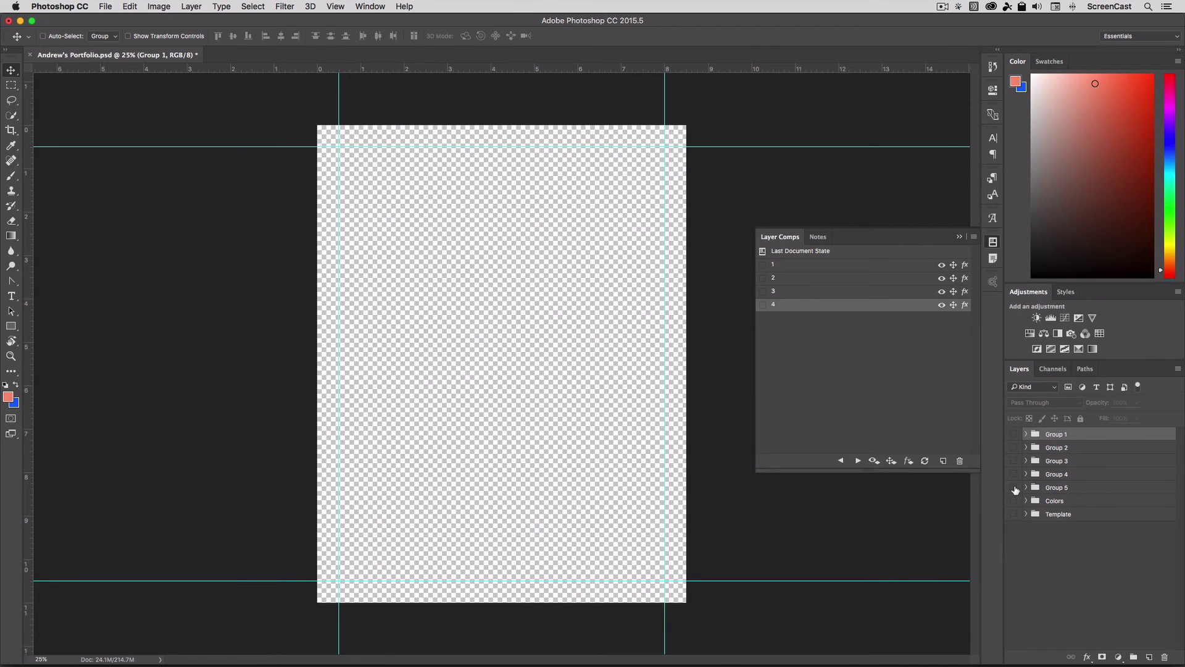
left_click(1013, 487)
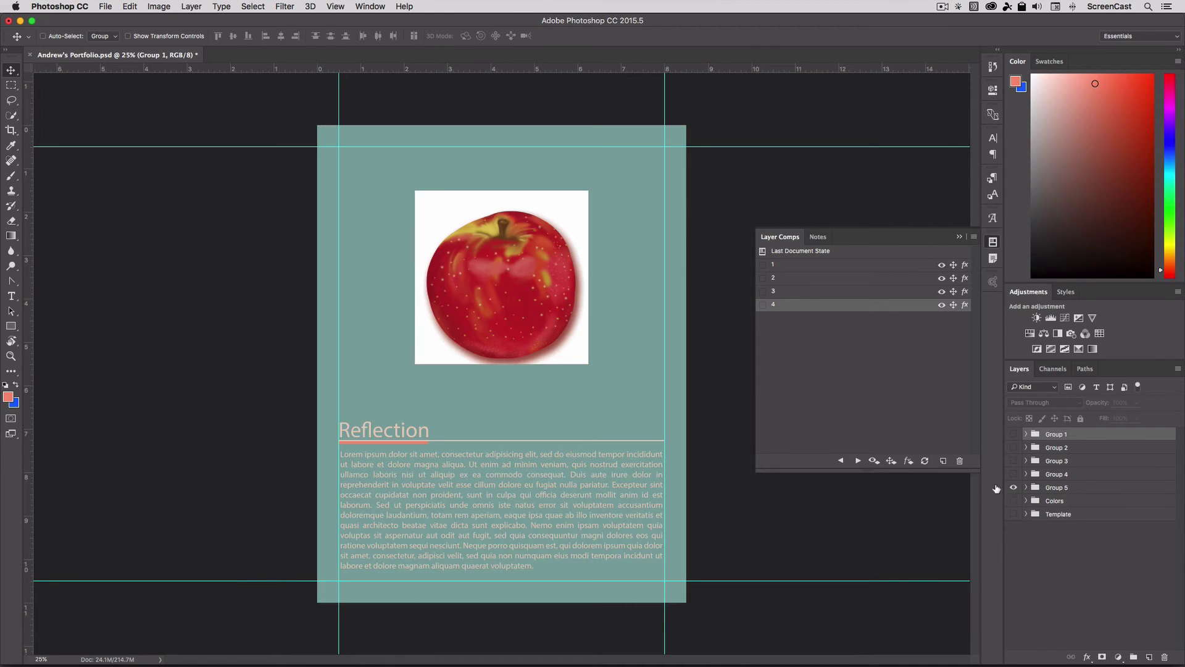
left_click(943, 461)
type("5")
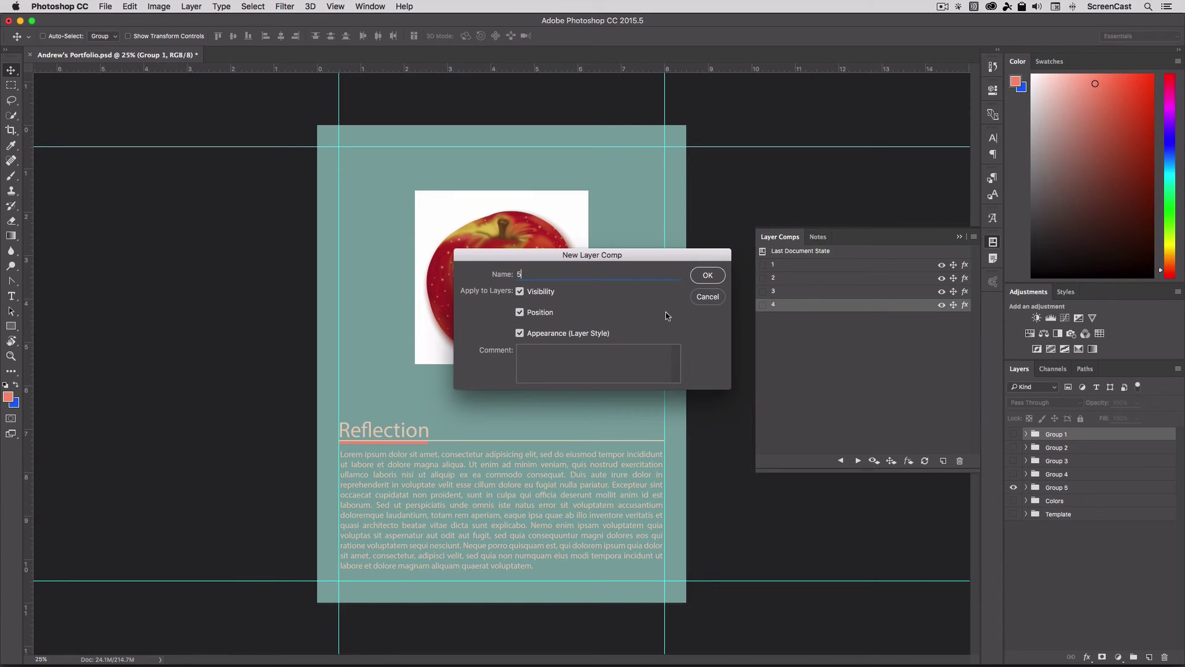
left_click(704, 276)
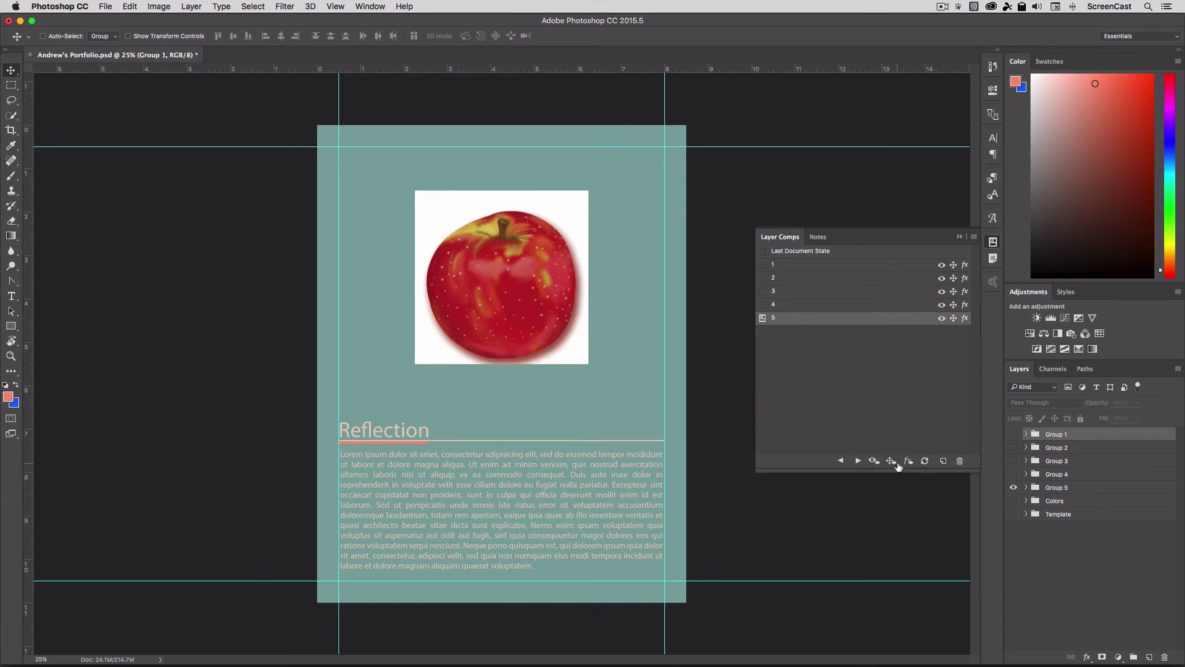
Apply layer comp 1, cycle repeatedly through all five comps, then close the Layer Comps panel
left_click(763, 269)
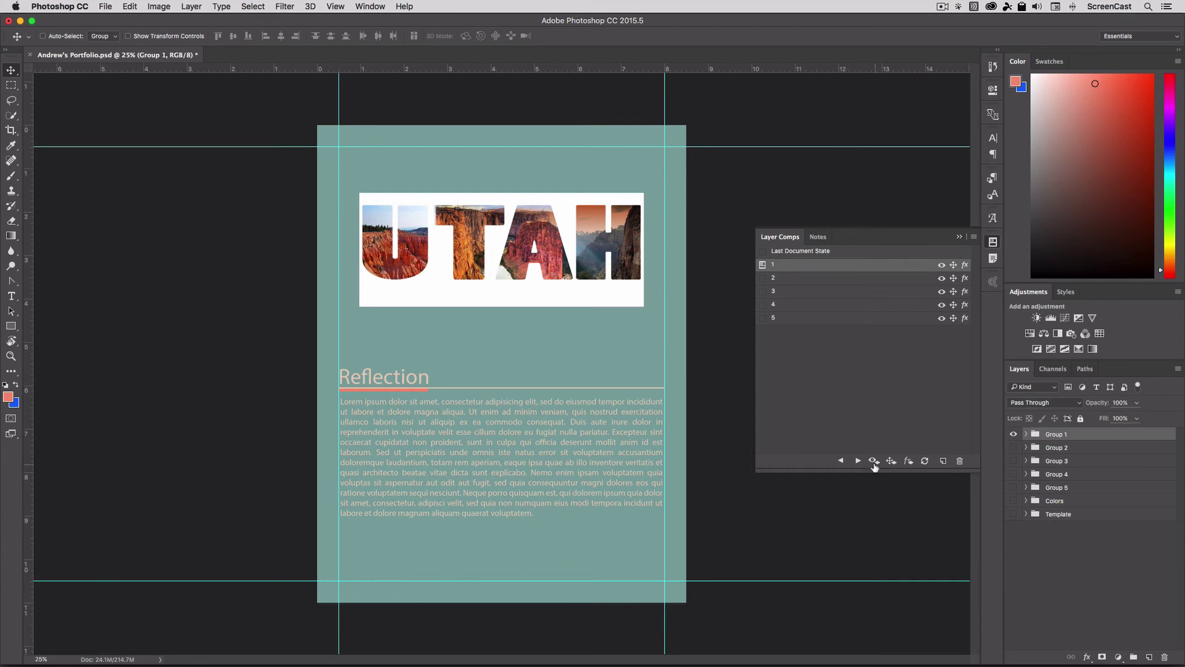
left_click(859, 461)
left_click(858, 462)
left_click(858, 461)
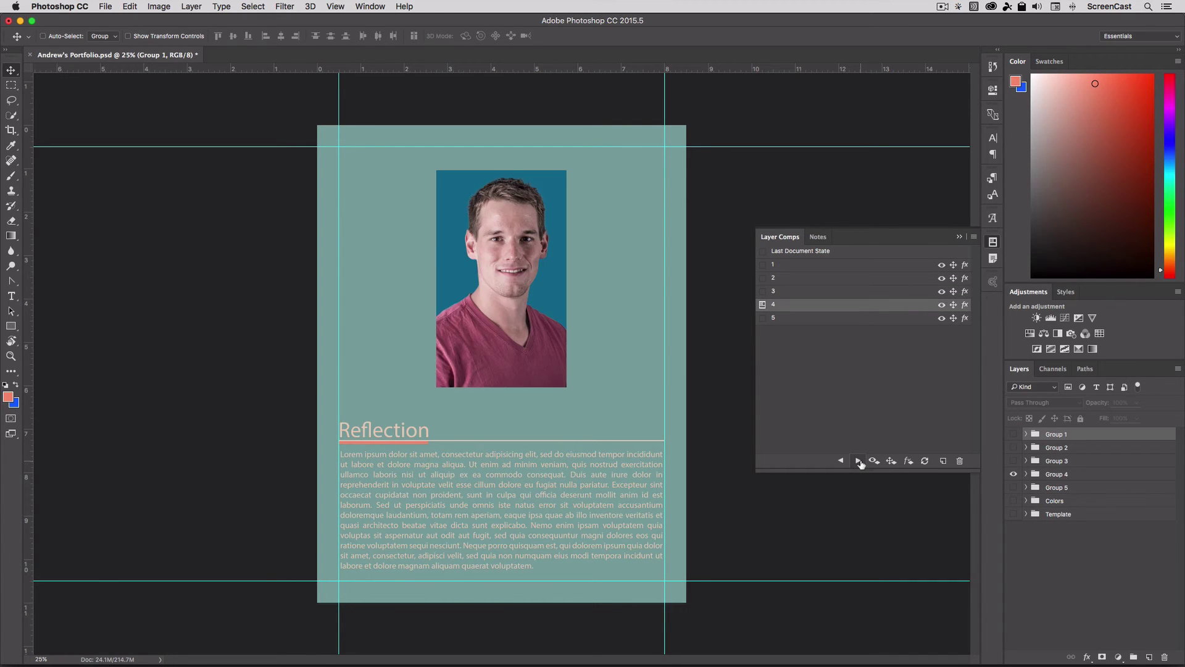
left_click(859, 461)
left_click(858, 461)
left_click(858, 461)
left_click(859, 461)
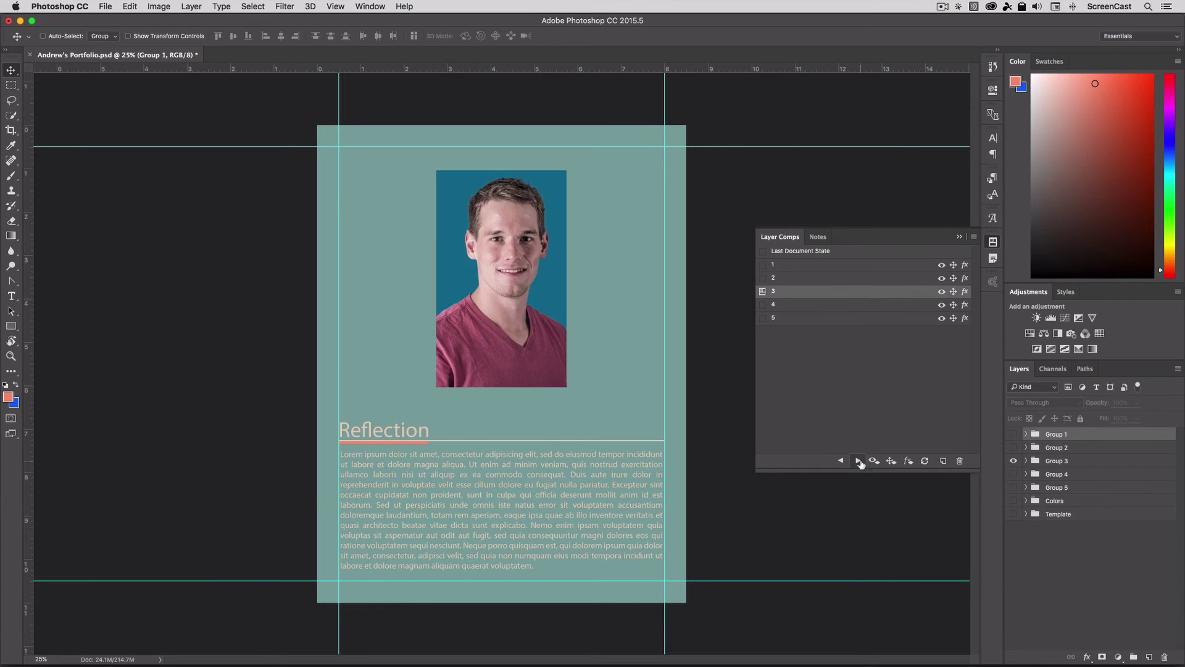
left_click(859, 461)
left_click(859, 461)
left_click(858, 461)
left_click(859, 461)
left_click(859, 461)
left_click(859, 461)
left_click(859, 461)
left_click(859, 461)
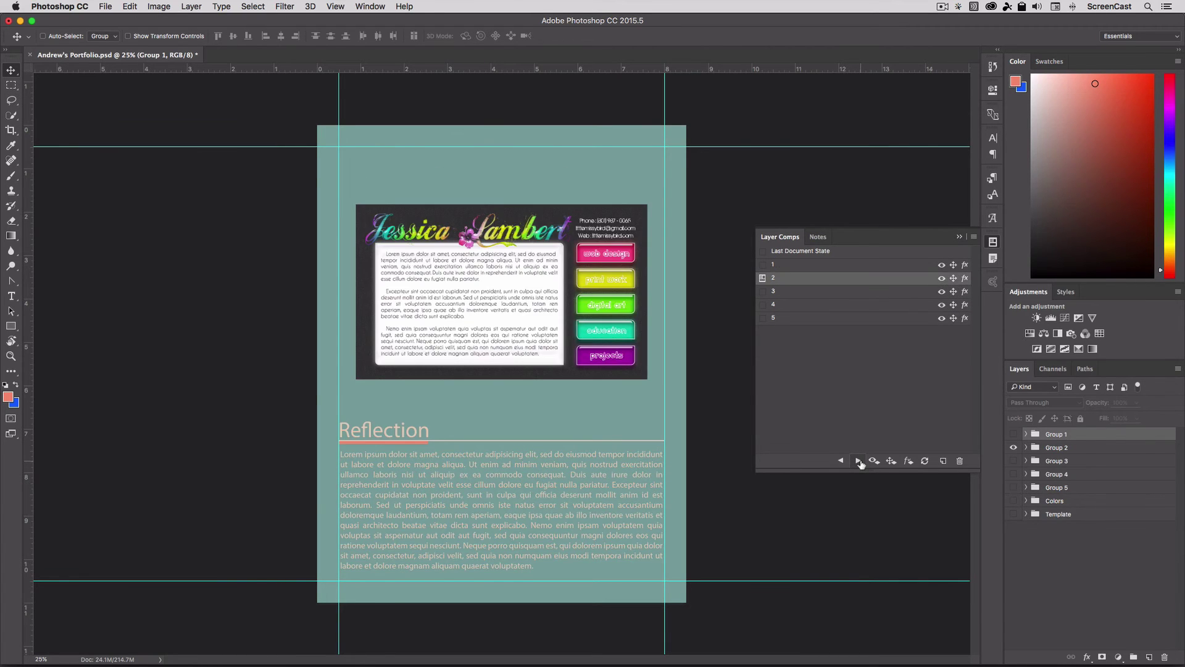
left_click(858, 461)
left_click(859, 461)
left_click(858, 461)
left_click(859, 462)
left_click(859, 461)
left_click(858, 461)
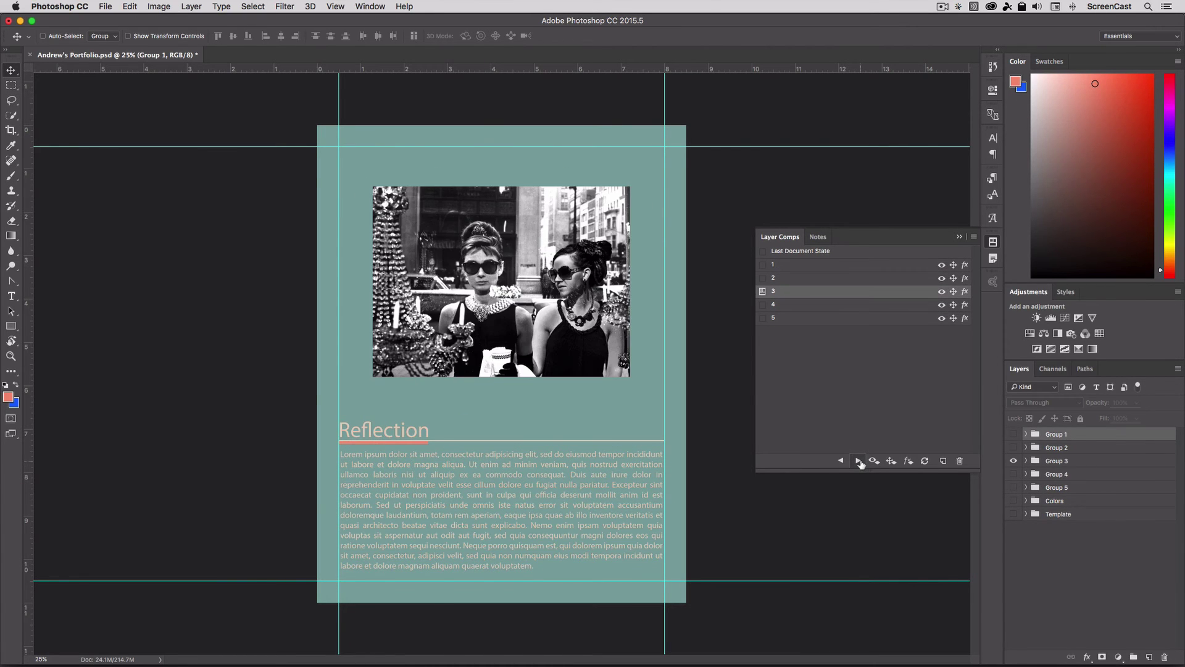
left_click(859, 461)
left_click(859, 461)
left_click(858, 461)
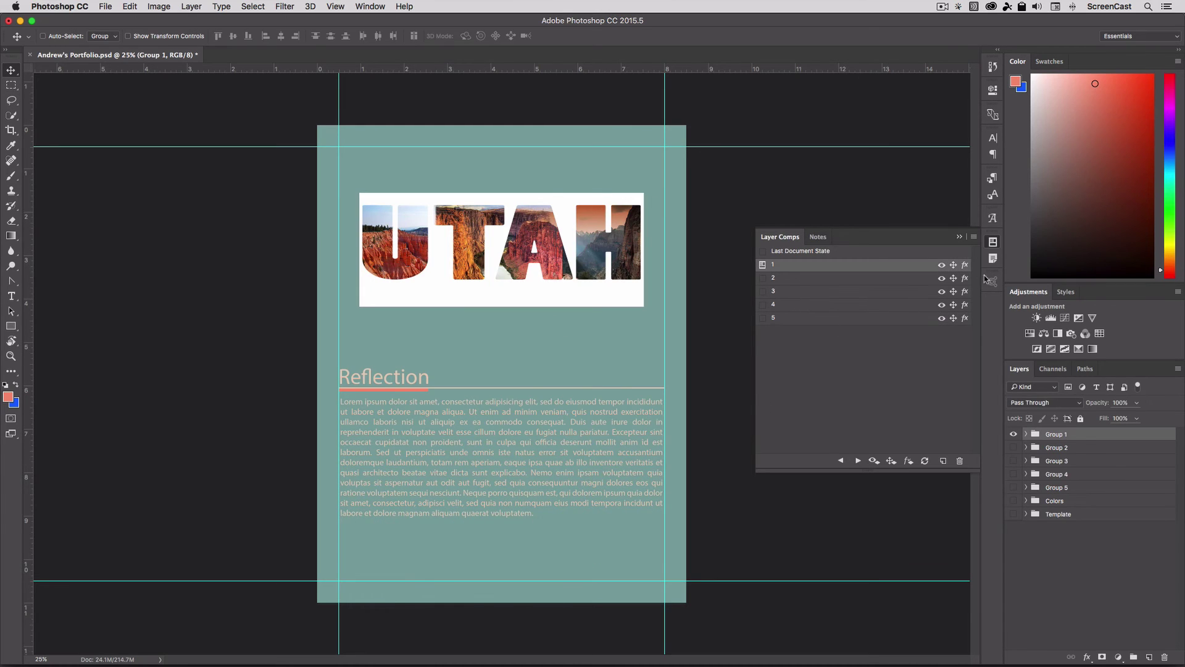
left_click(994, 243)
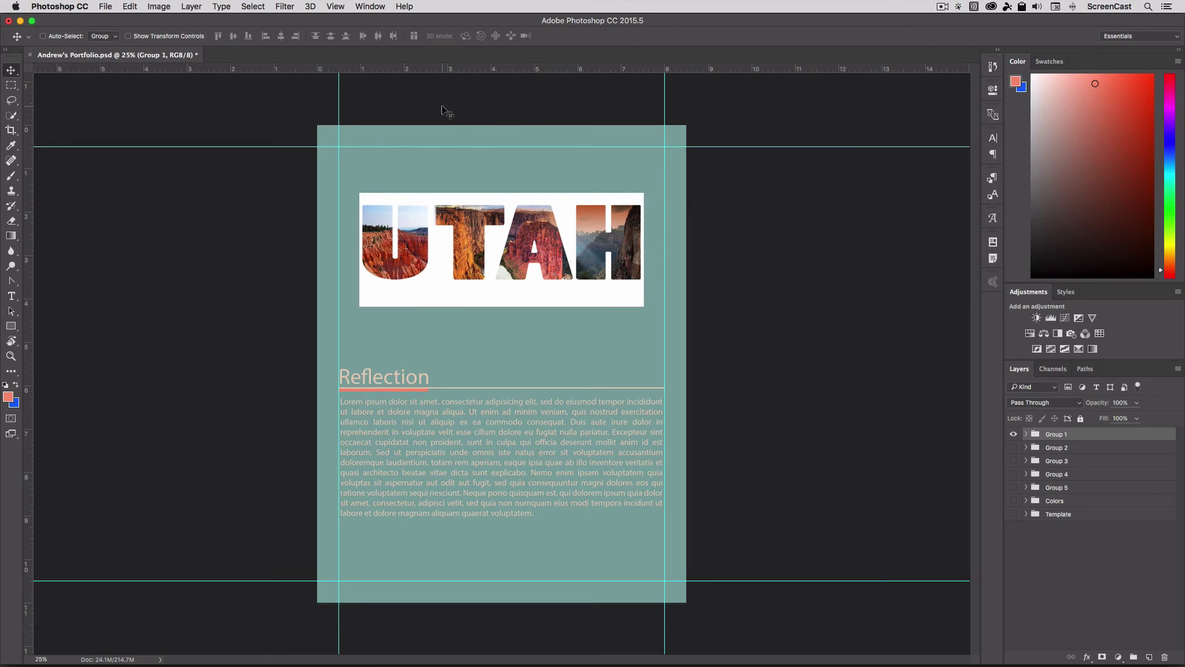
Choose File > Export > Layer Comps to PDF
left_click(112, 6)
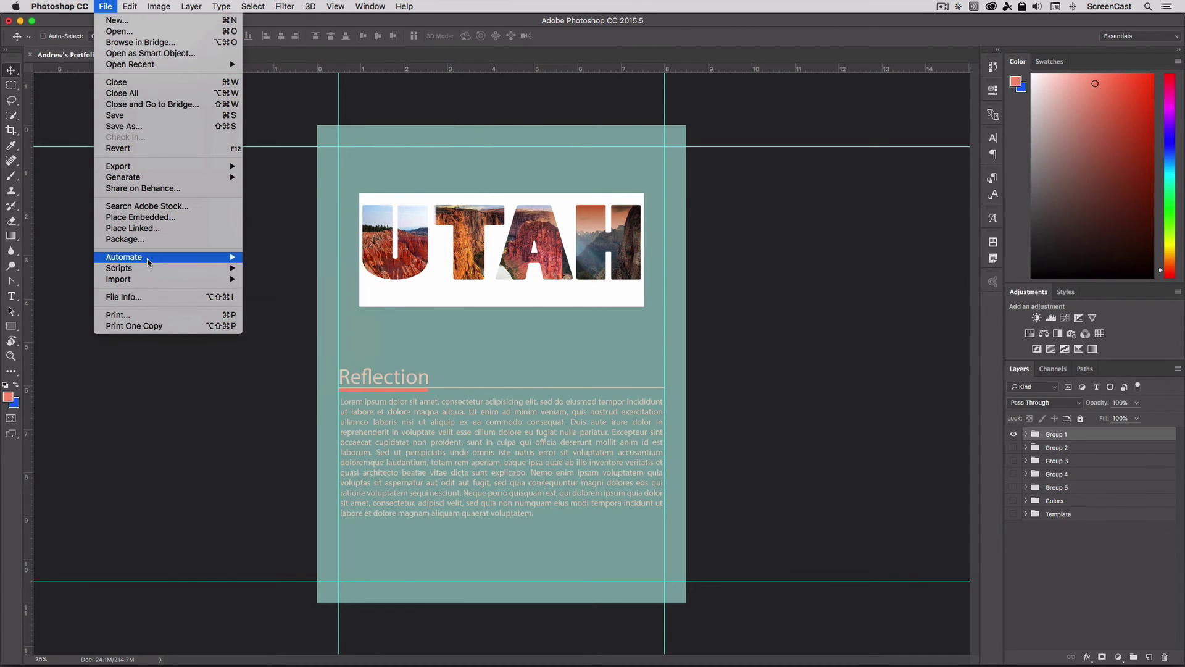
mouse_move(147, 167)
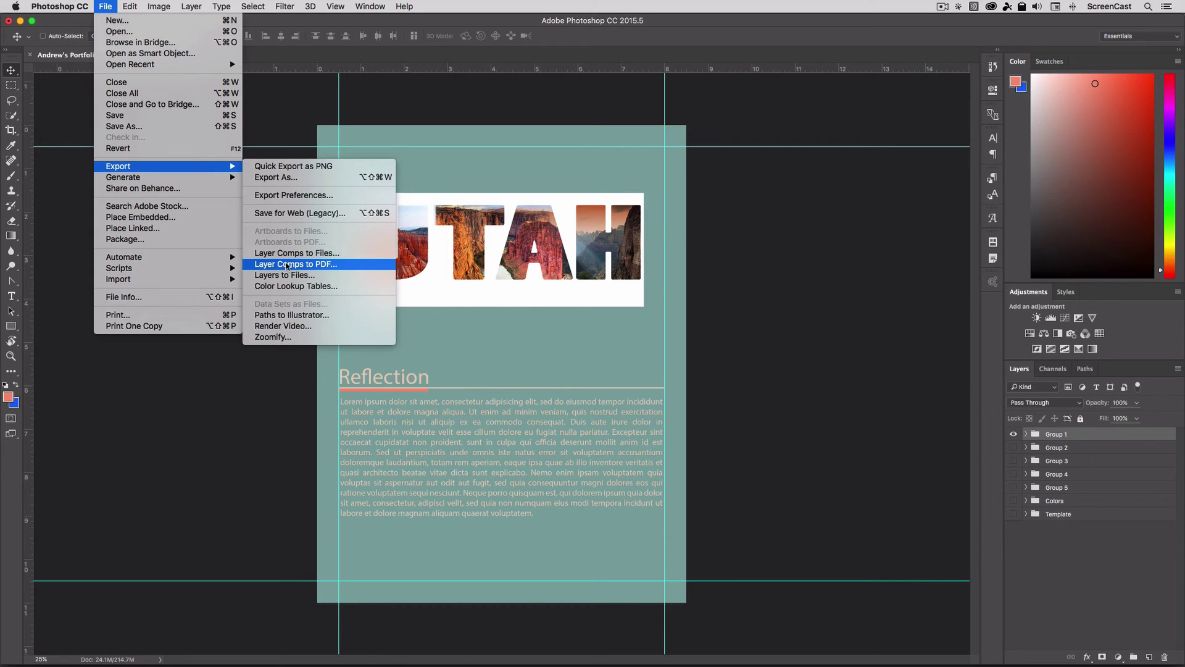
left_click(286, 266)
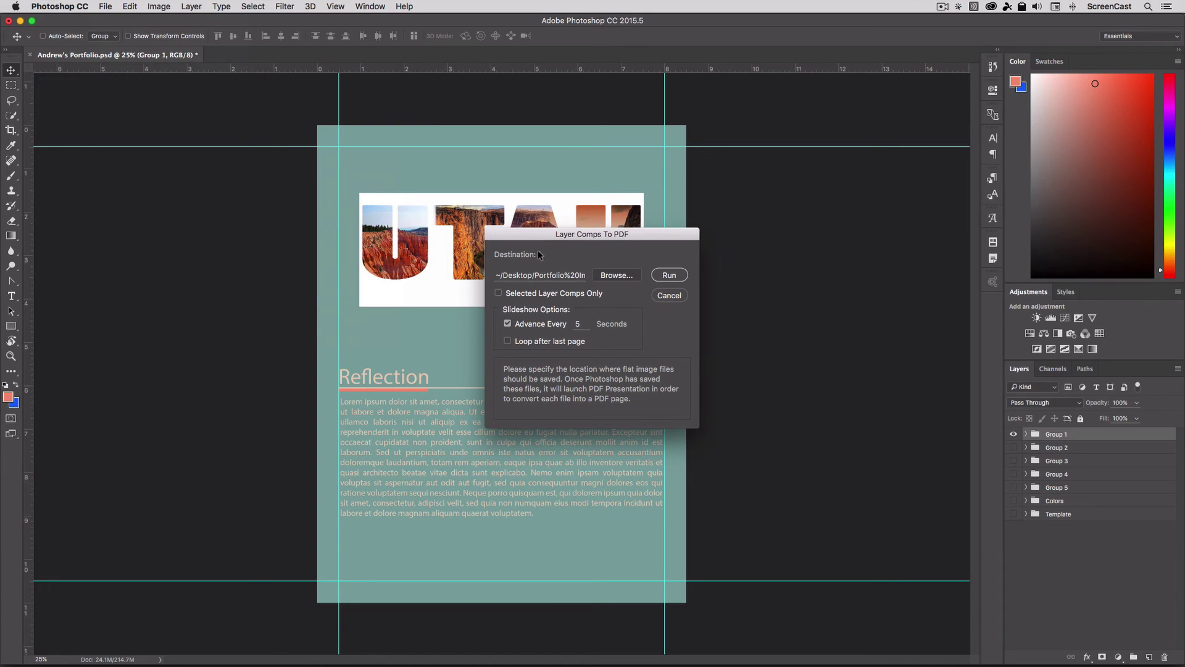
Set the PDF destination to Desktop > Portfolio Images with the file name Andrew_Final
left_click_drag(539, 235, 474, 232)
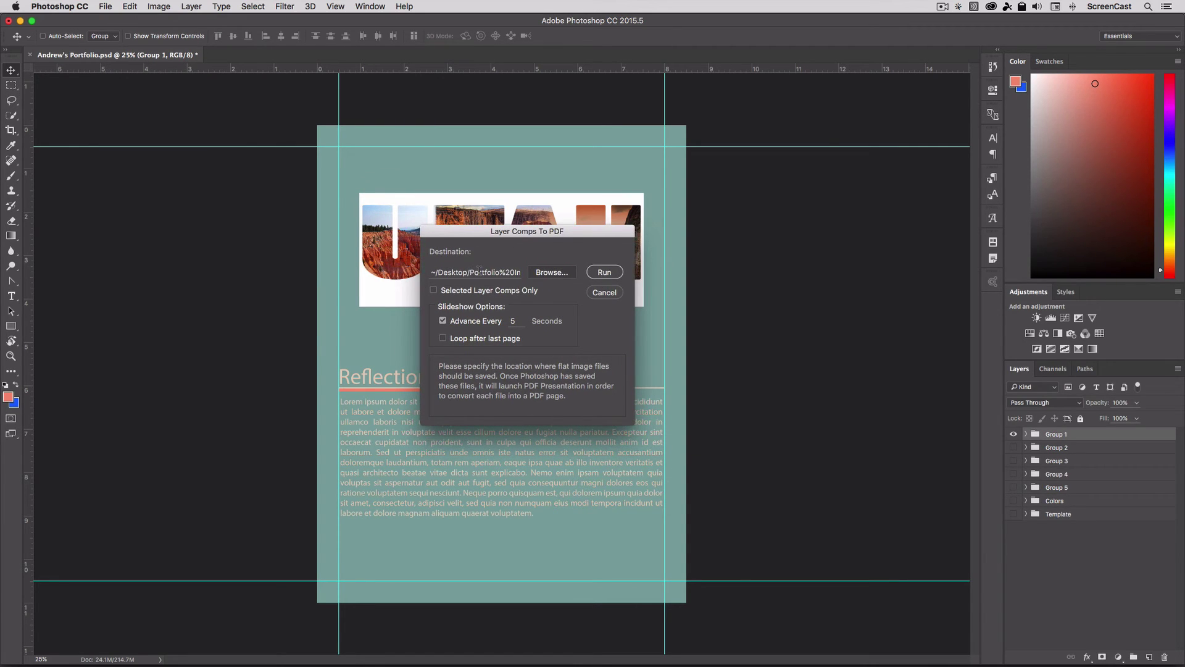
left_click(536, 273)
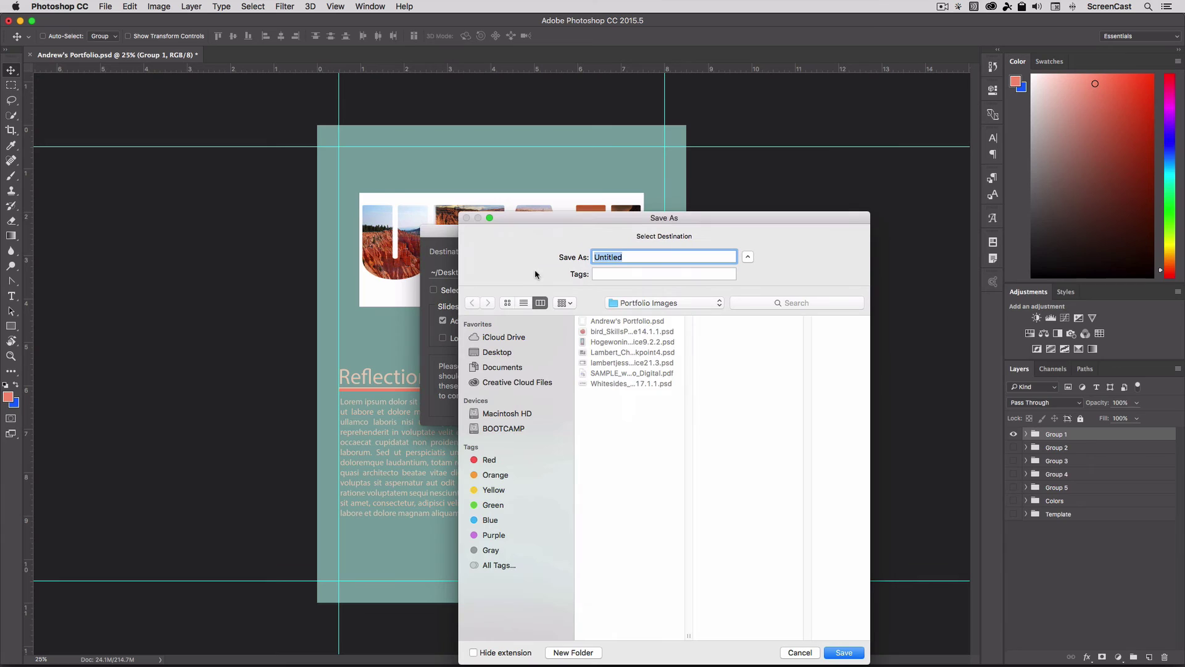
left_click(503, 352)
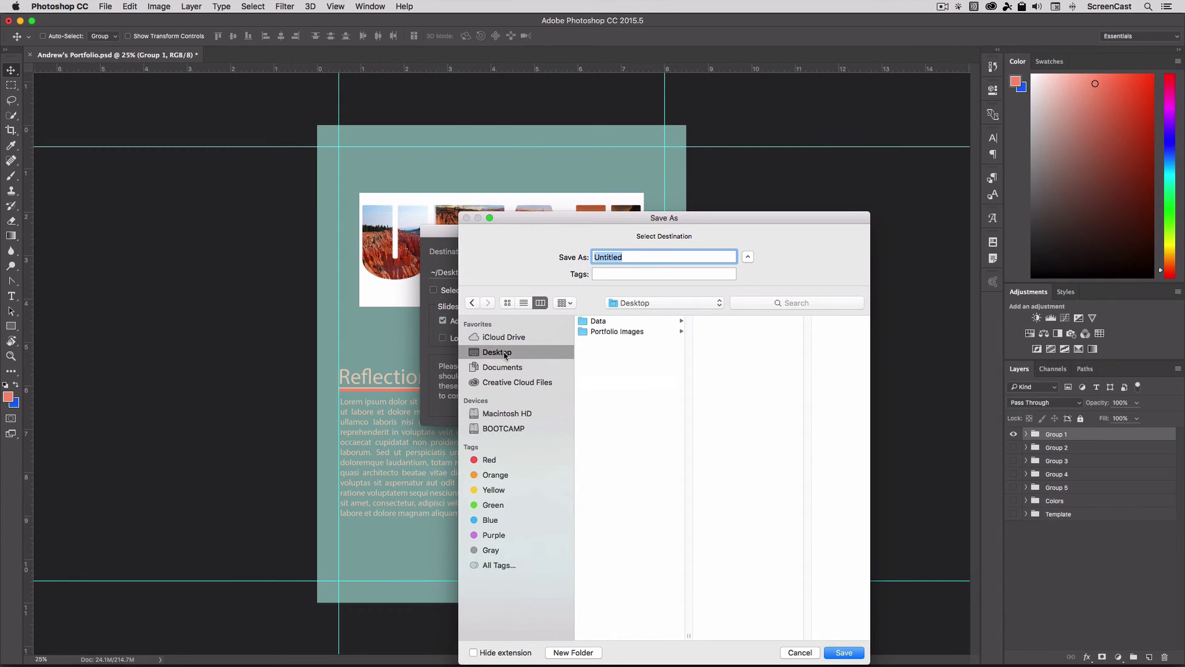
left_click(623, 335)
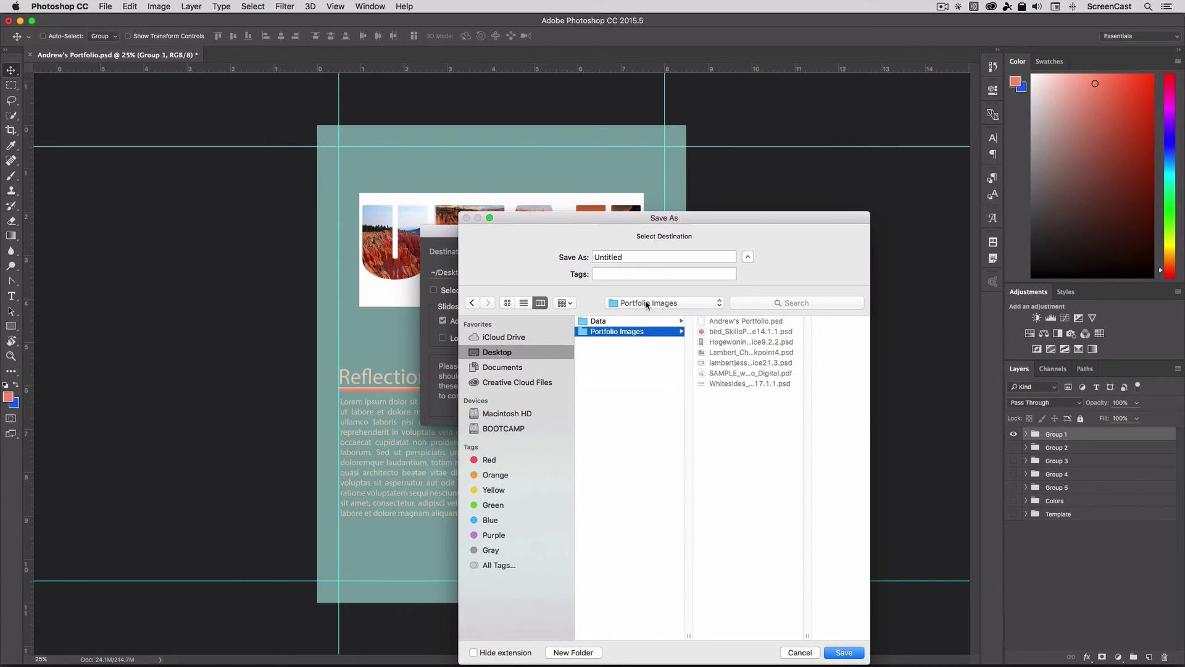
left_click(630, 257)
double_click(631, 257)
type("Andrew")
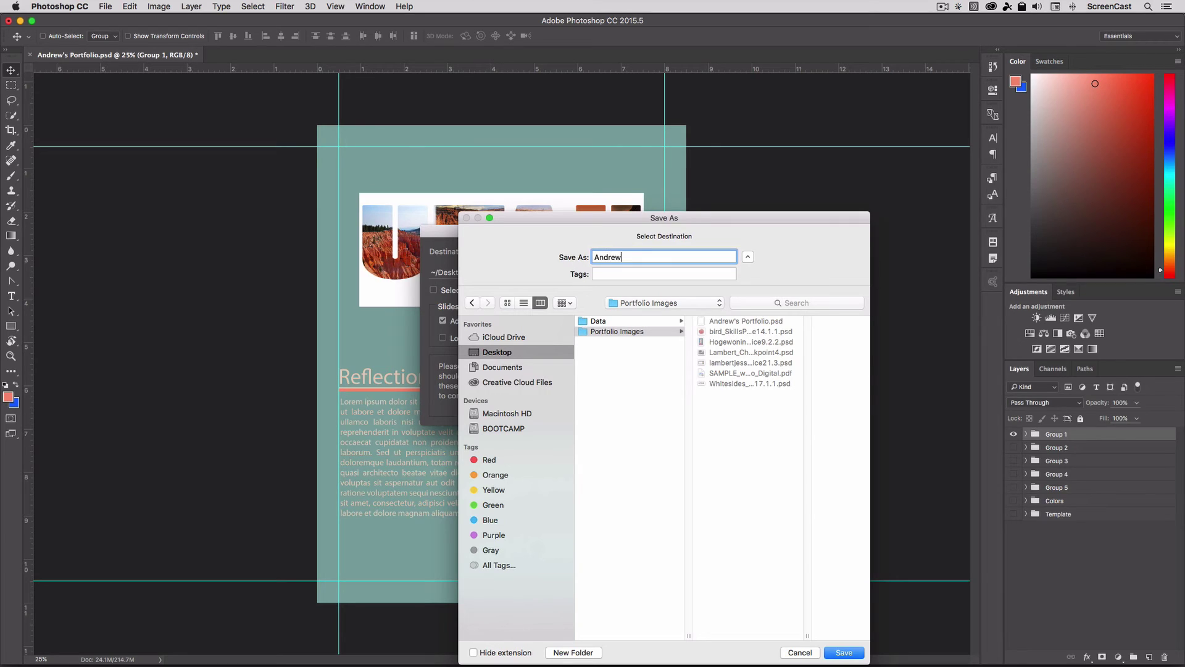
type("_Final")
left_click(844, 652)
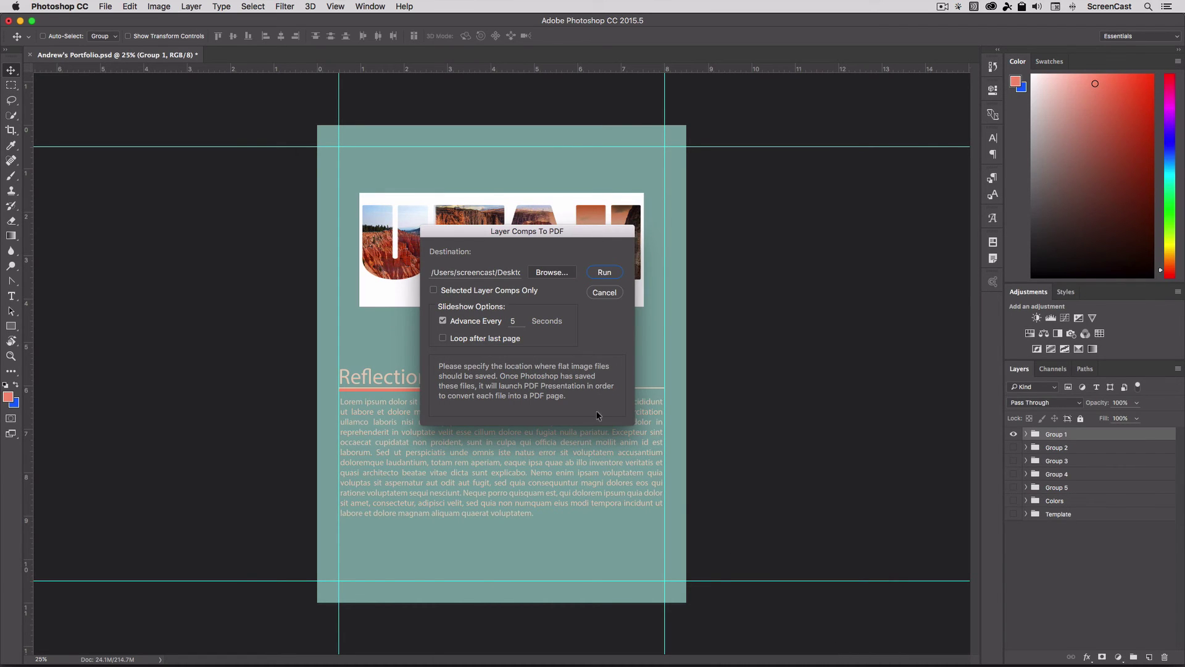
Export the layer comps as Andrew_Final.pdf with pages advancing every 5 seconds, and dismiss the success notice
left_click(442, 320)
left_click(606, 271)
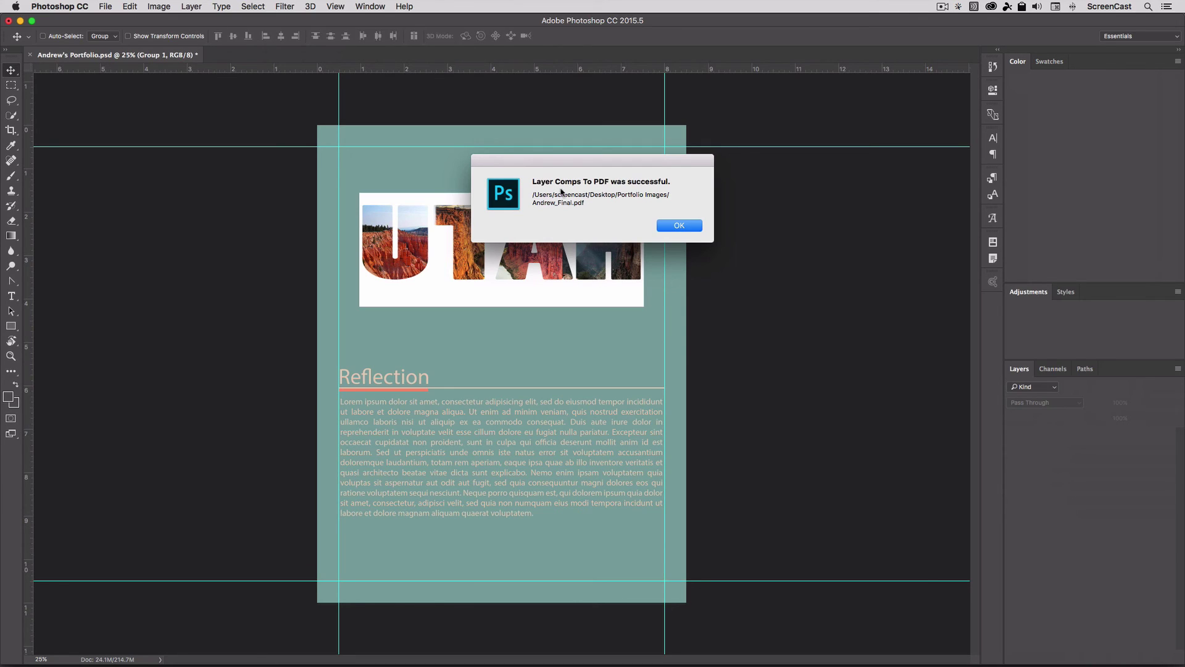
left_click(682, 227)
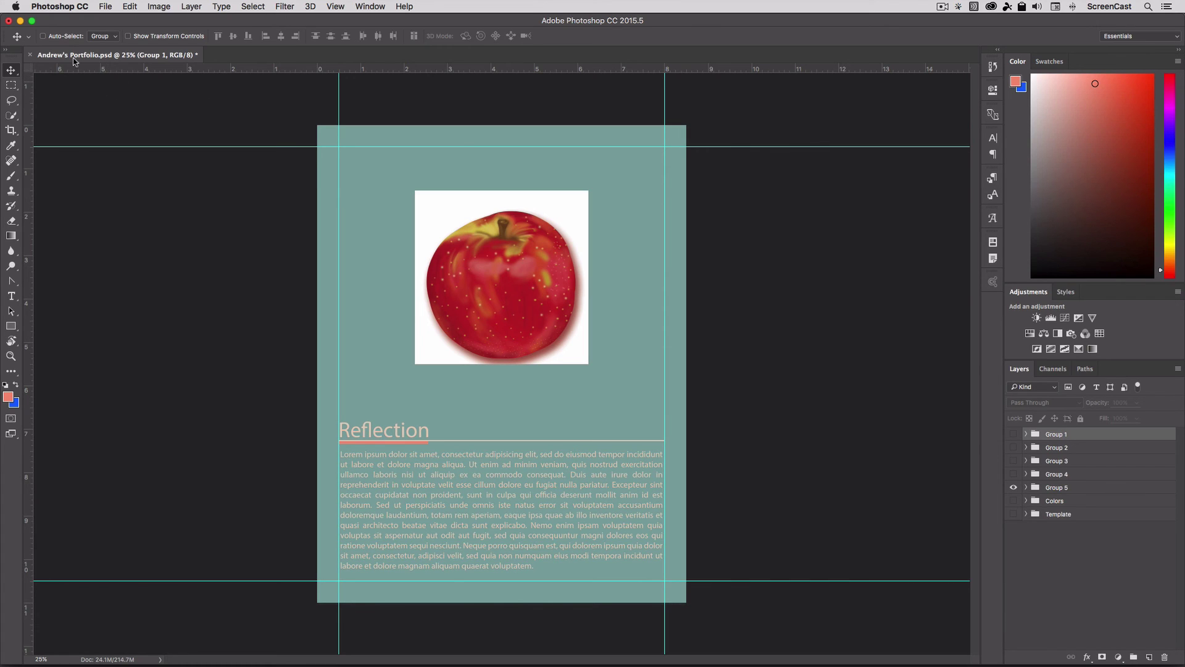
Save the portfolio .psd with Maximize Compatibility kept enabled
key("super")
key("super+s")
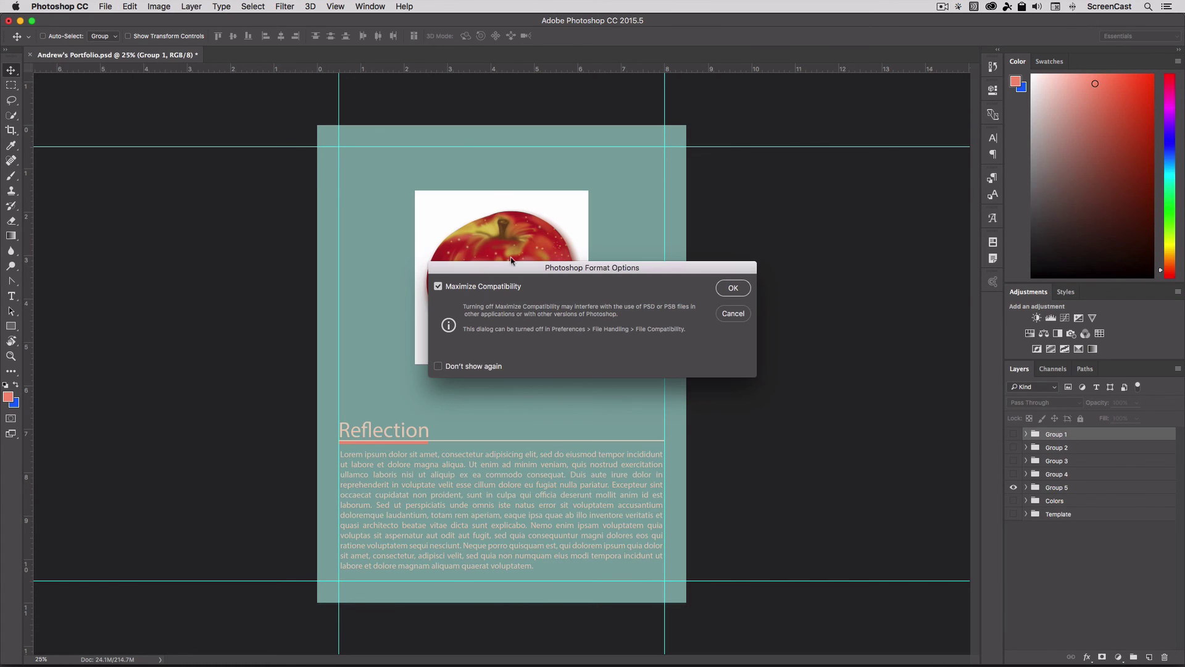
left_click(732, 289)
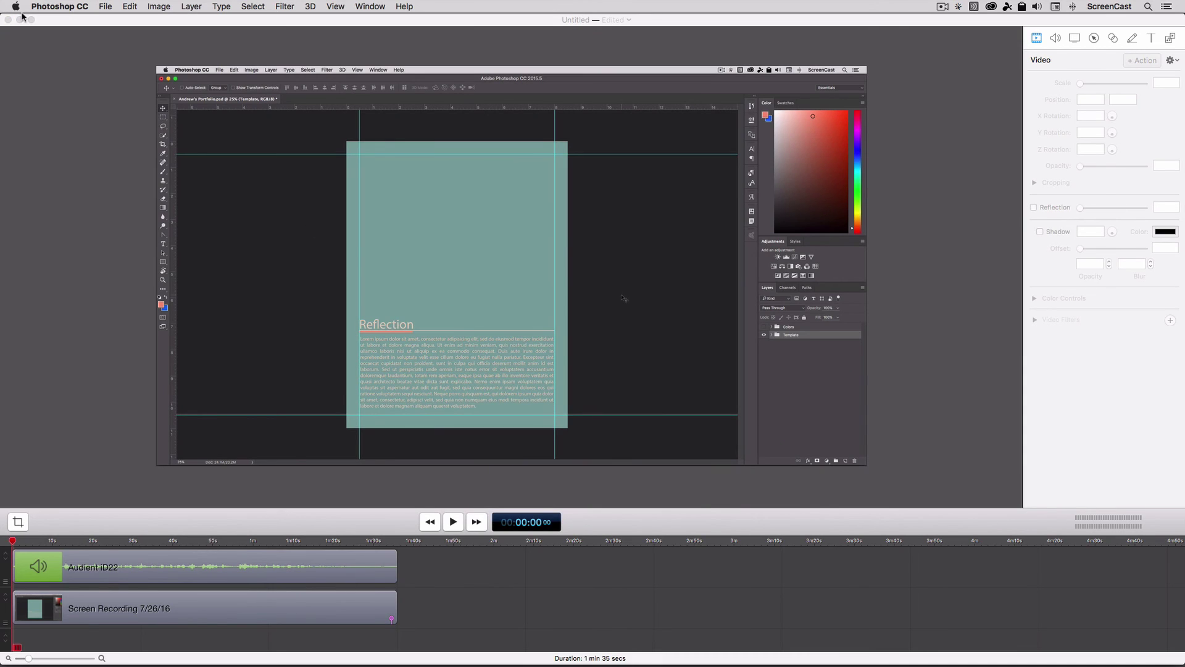
Hide ScreenFlow and drag the Portfolio Images desktop folder to the centre of the screen
key("super+Tab")
key("super+Tab")
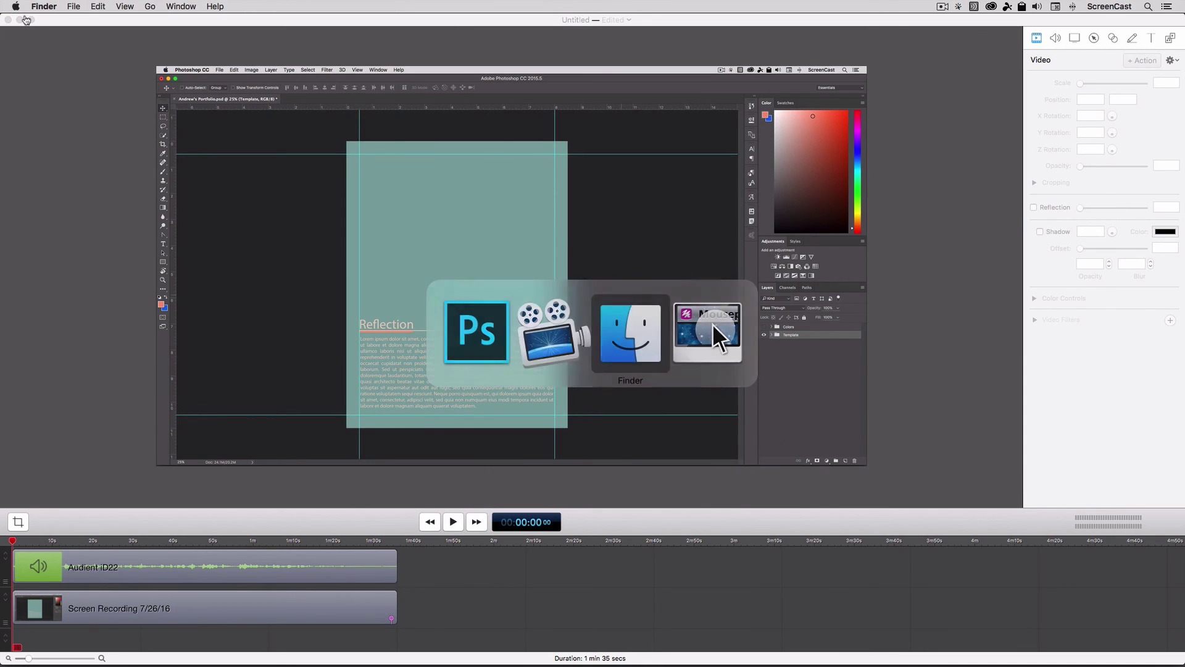
left_click(52, 19)
left_click(53, 7)
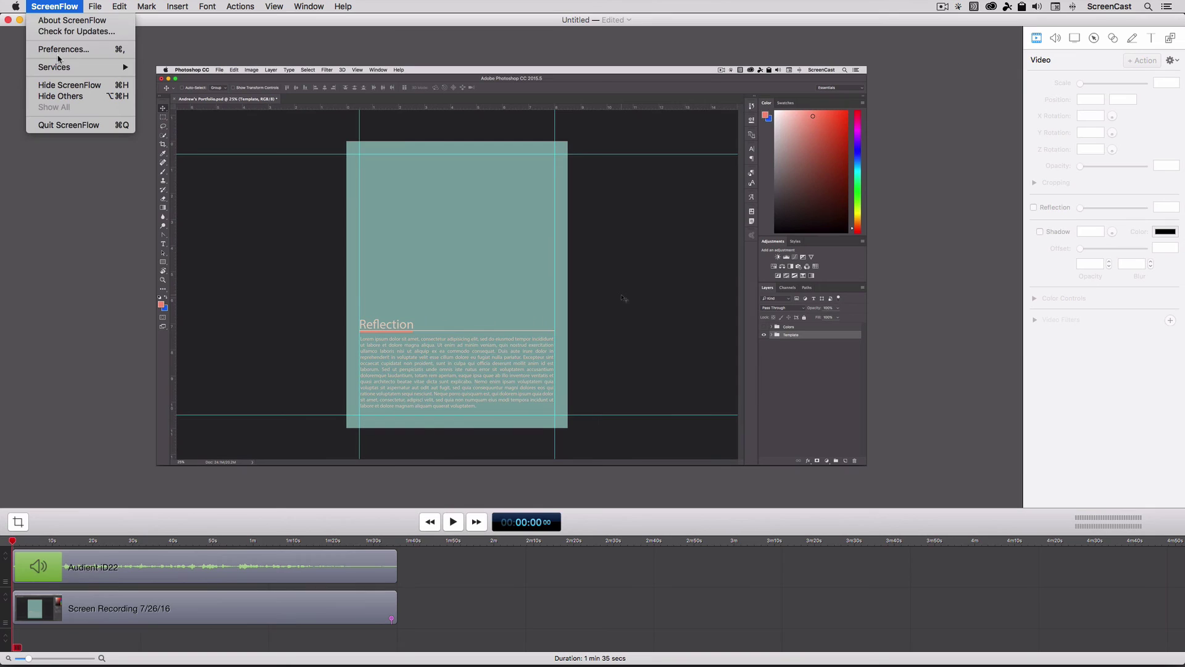
left_click(60, 88)
left_click(498, 354)
left_click_drag(90, 322, 594, 325)
Open Andrew_Final.pdf from the Portfolio Images folder in Preview and centre its window
double_click(587, 314)
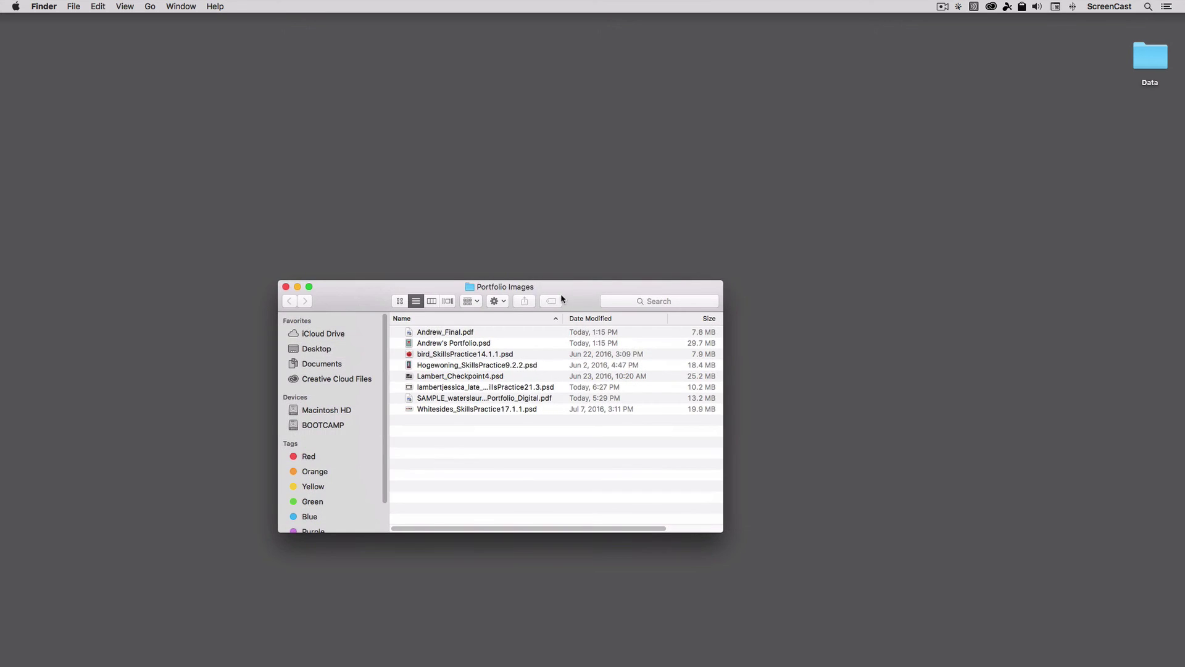
left_click(467, 282)
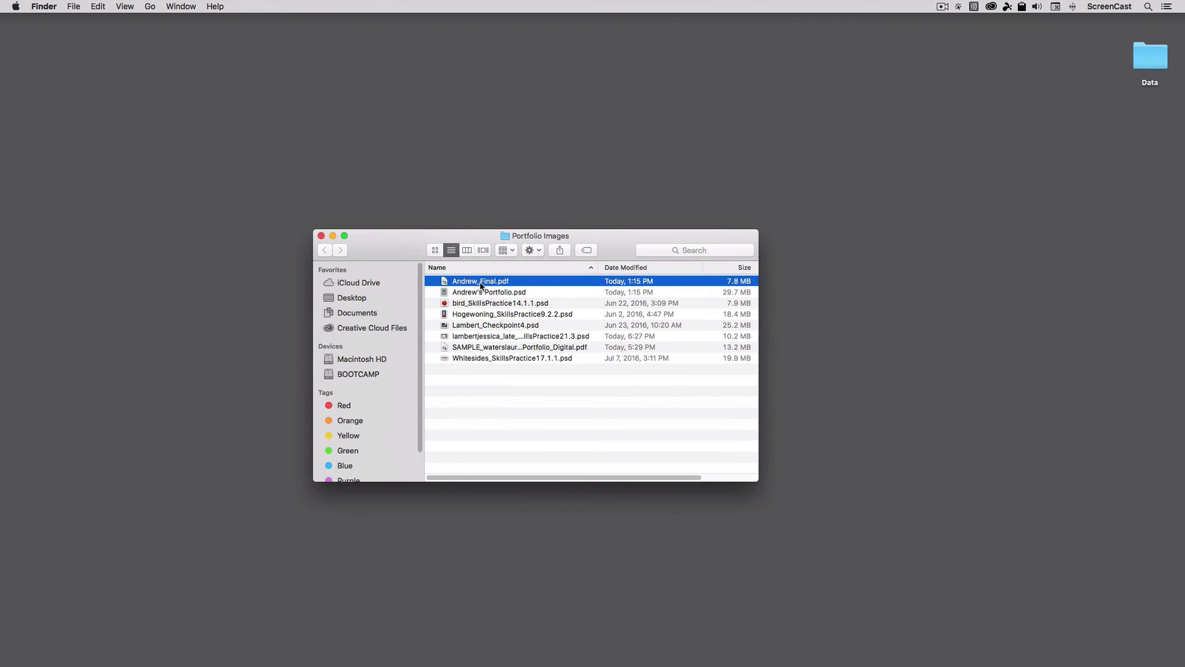
double_click(444, 284)
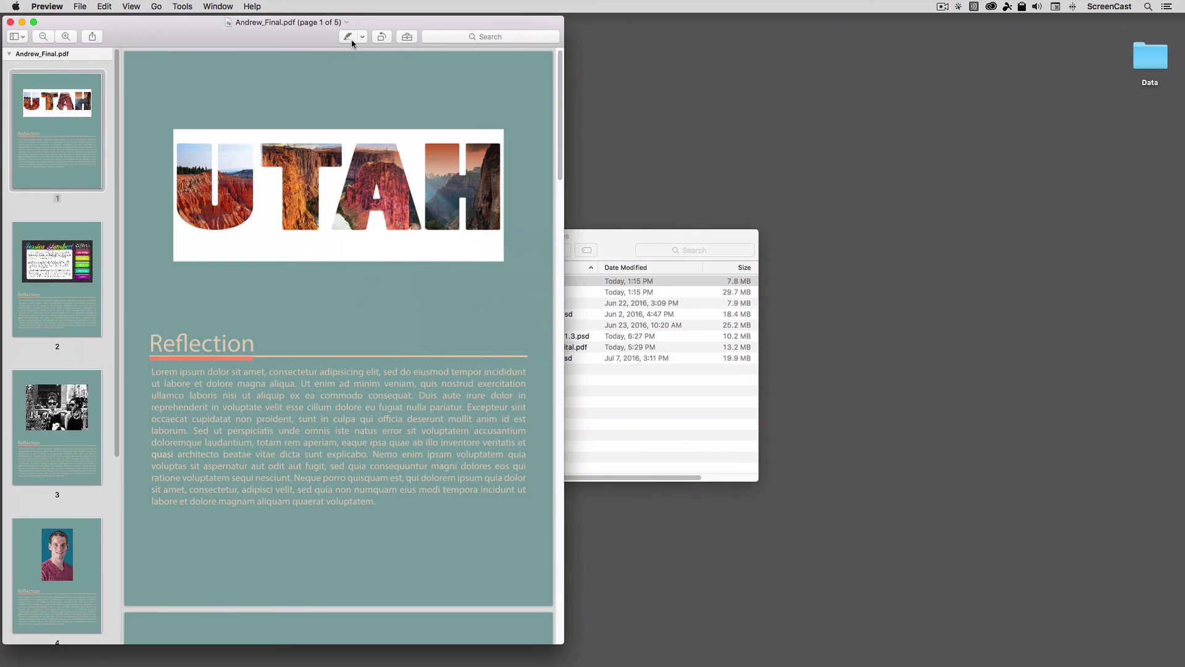
left_click_drag(352, 41, 676, 47)
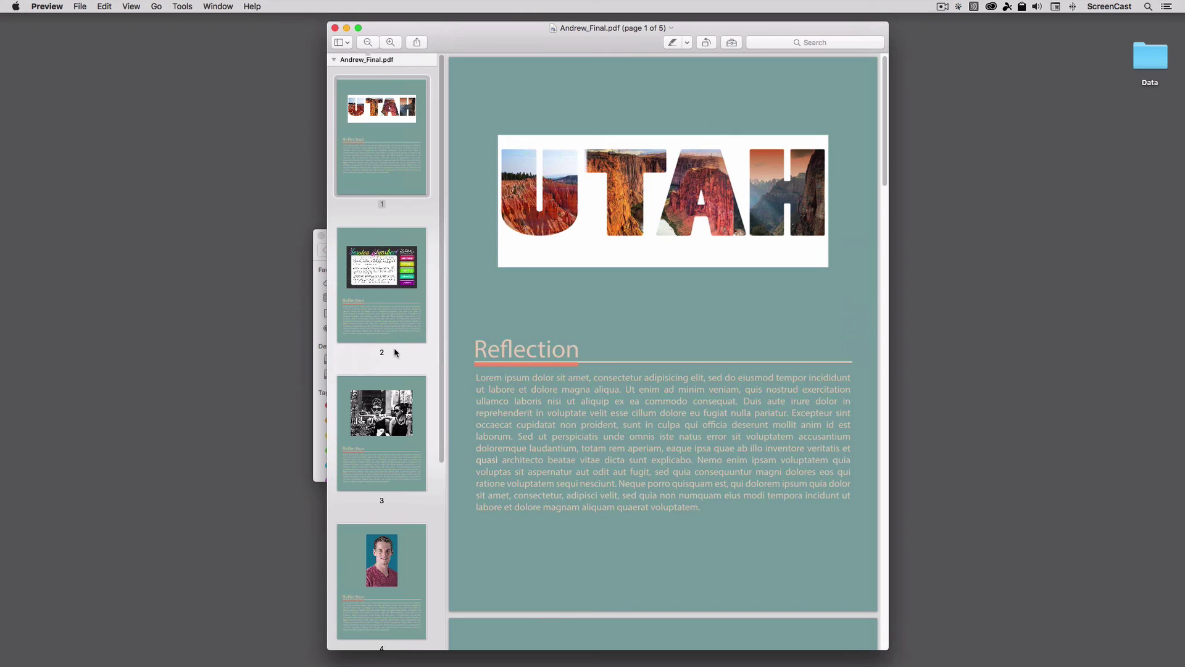
Review pages 2 through 5, including the portrait and apple pages, then rearrange the windows
left_click(386, 292)
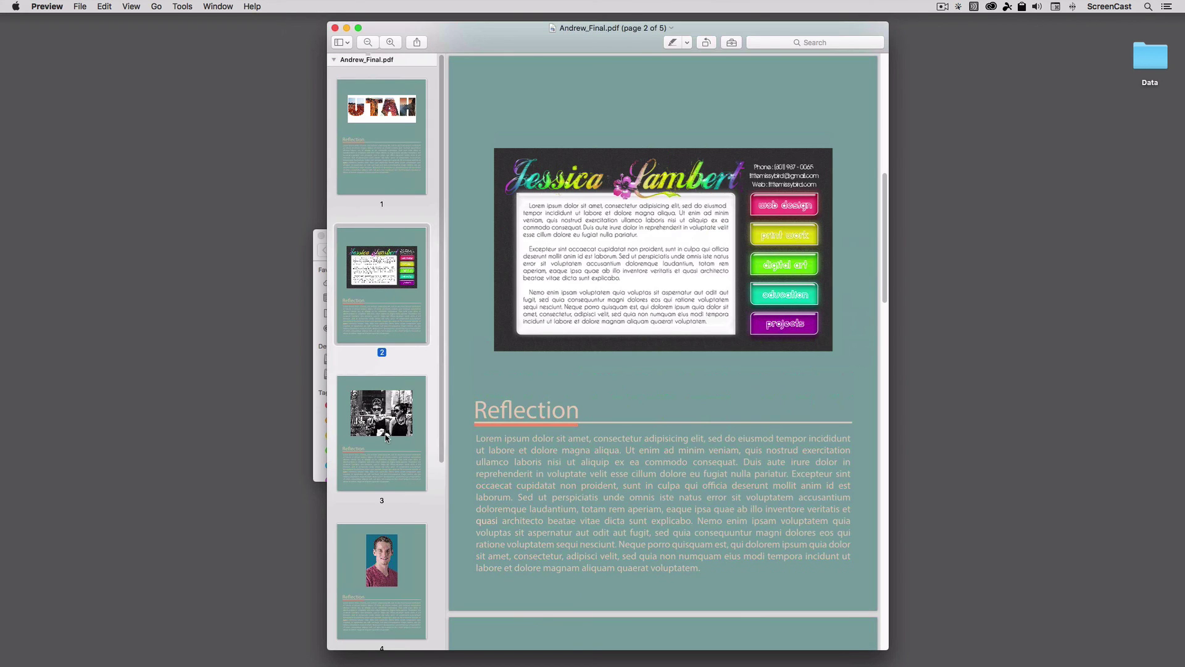
left_click(386, 485)
left_click(378, 559)
scroll(385, 494, "down", 5)
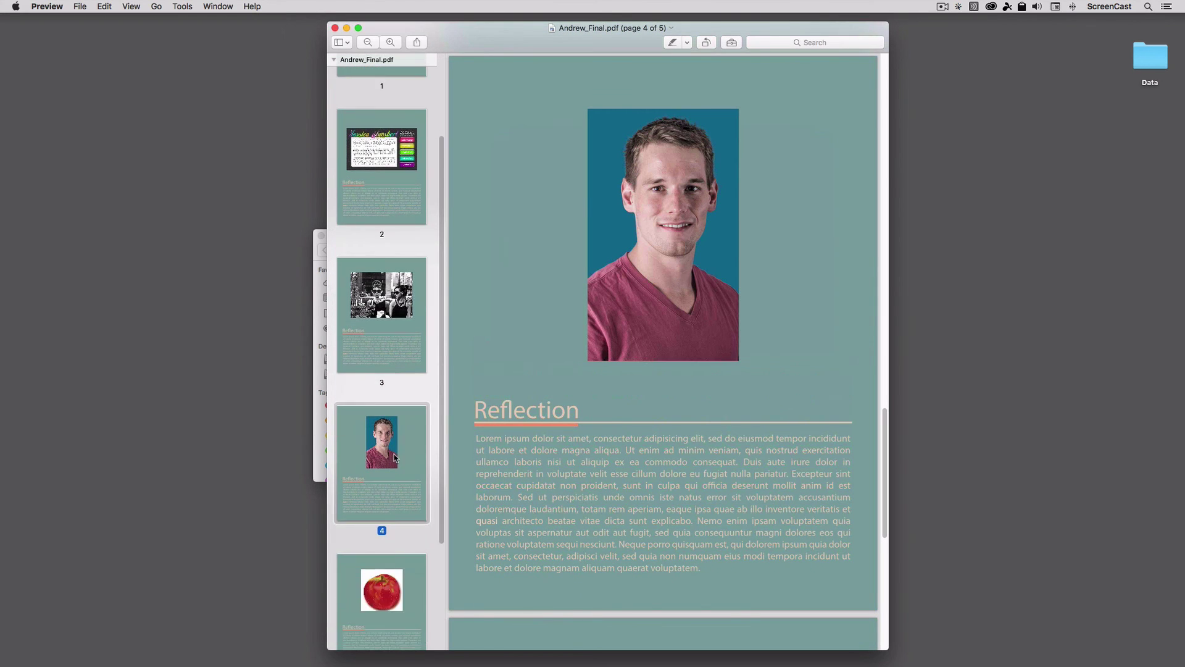
left_click(391, 471)
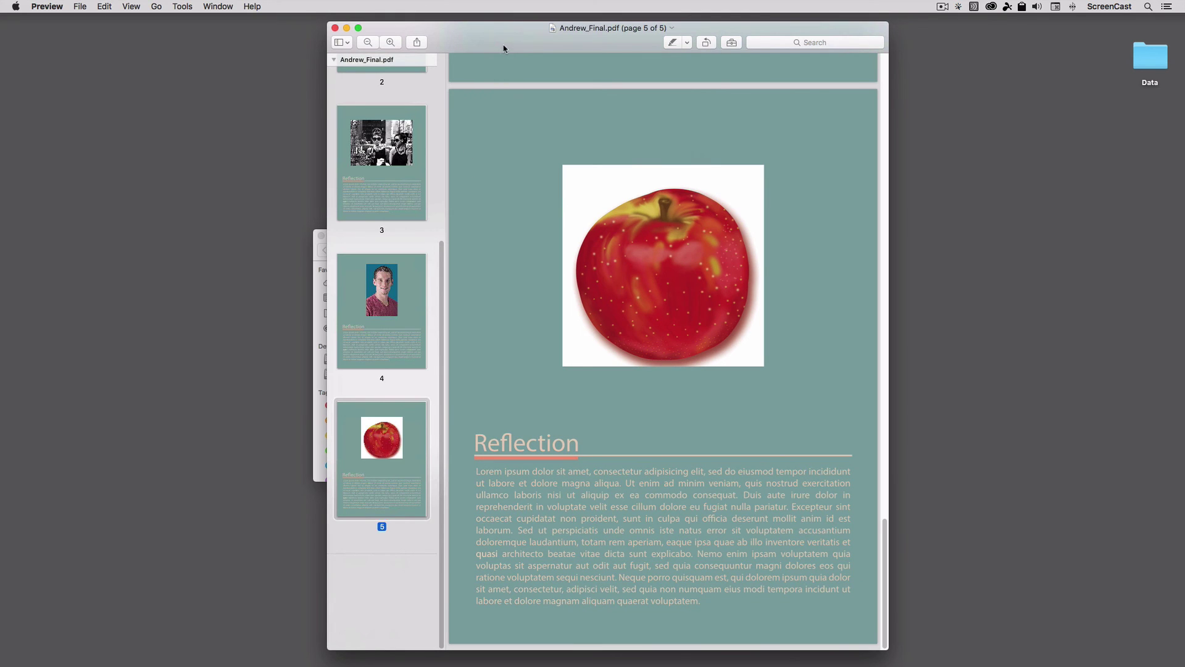
left_click_drag(503, 45, 664, 51)
left_click_drag(390, 236, 112, 244)
left_click(642, 41)
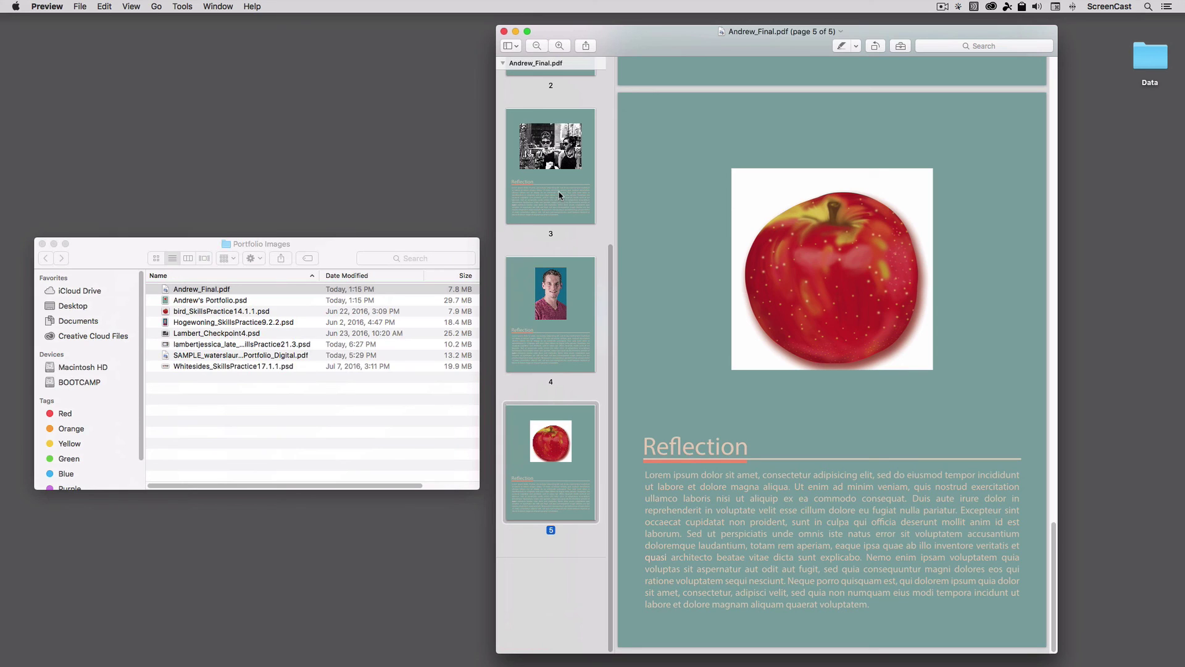
scroll(559, 196, "up", 5)
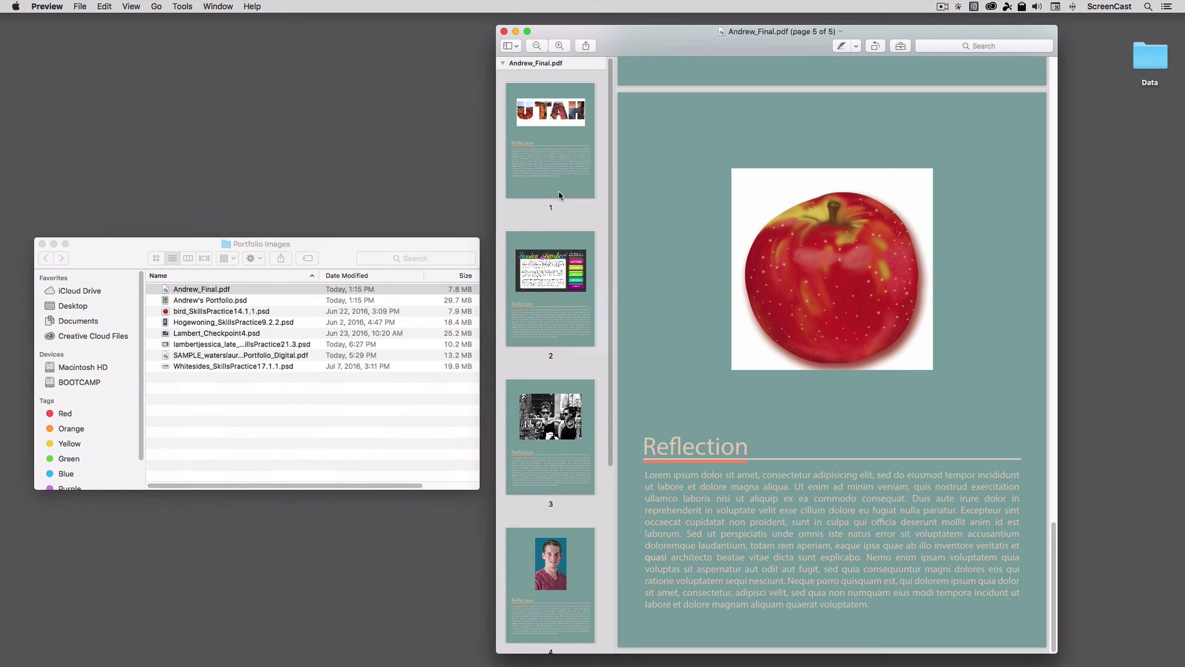
Close Andrew_Final.pdf and open the SAMPLE portfolio PDF in Preview
left_click(504, 31)
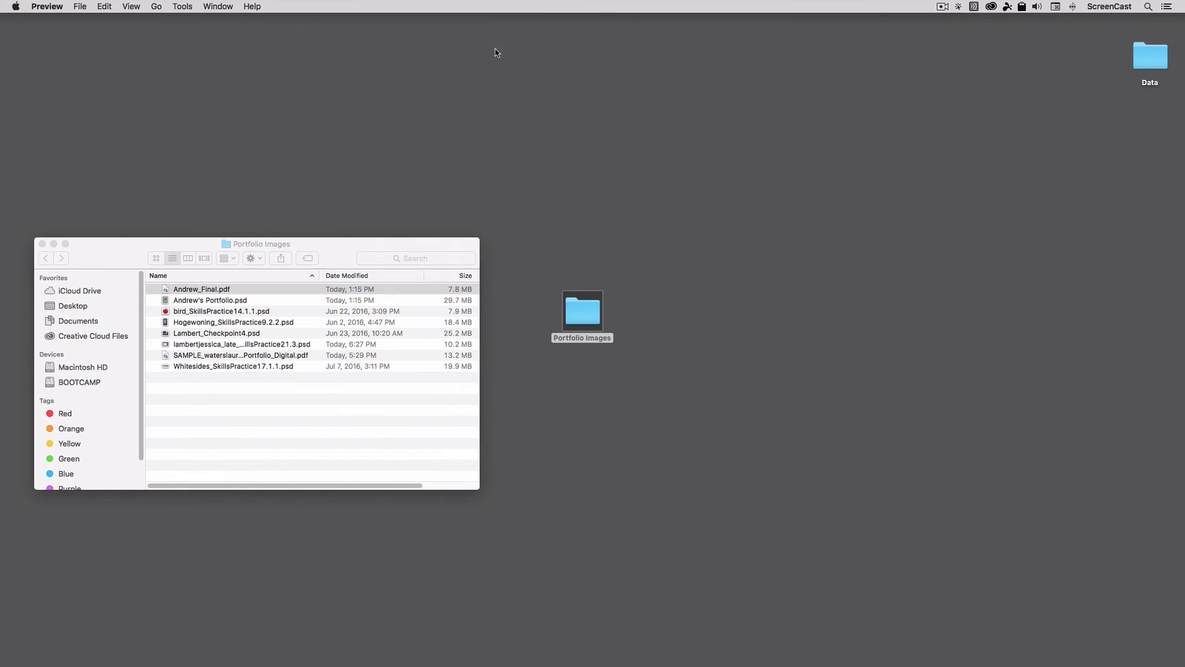
left_click_drag(377, 243, 624, 209)
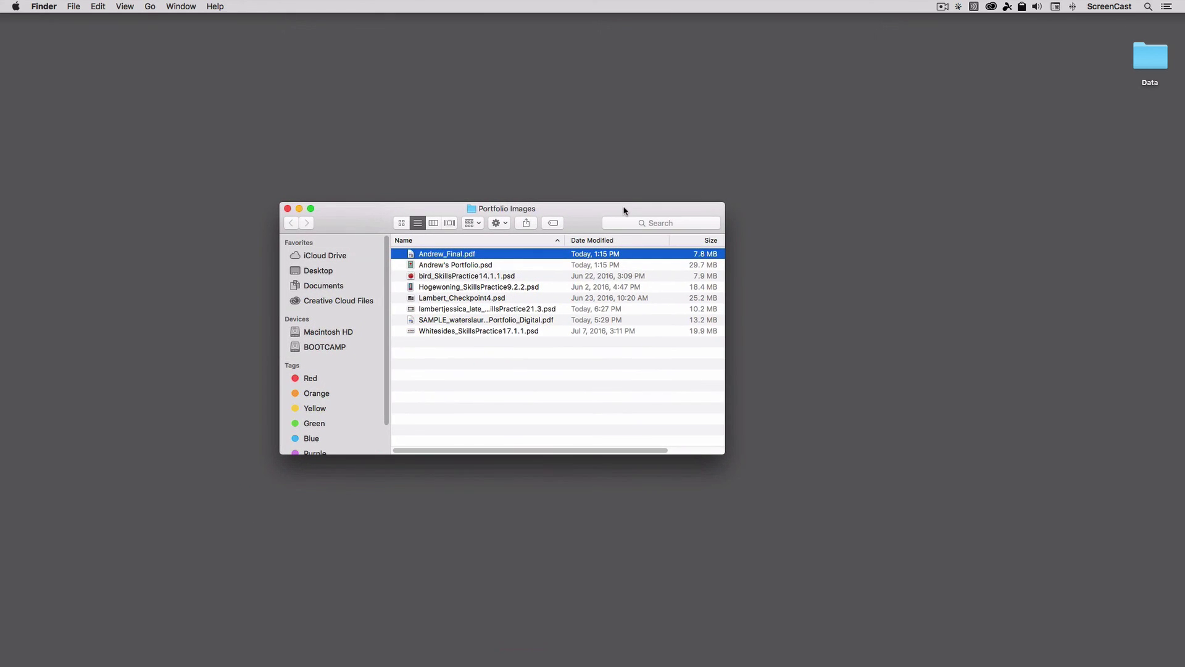
double_click(447, 322)
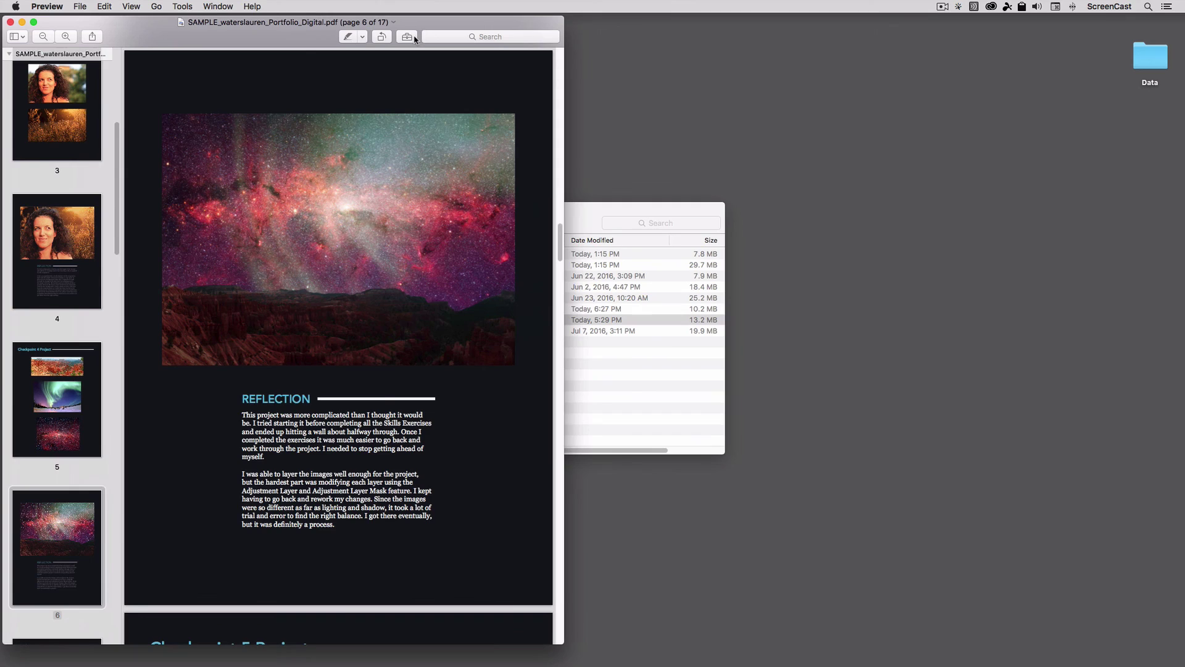
left_click_drag(466, 25, 861, 25)
Browse the sample's pages 4 through 14, then close it and reposition the folder window
left_click(463, 272)
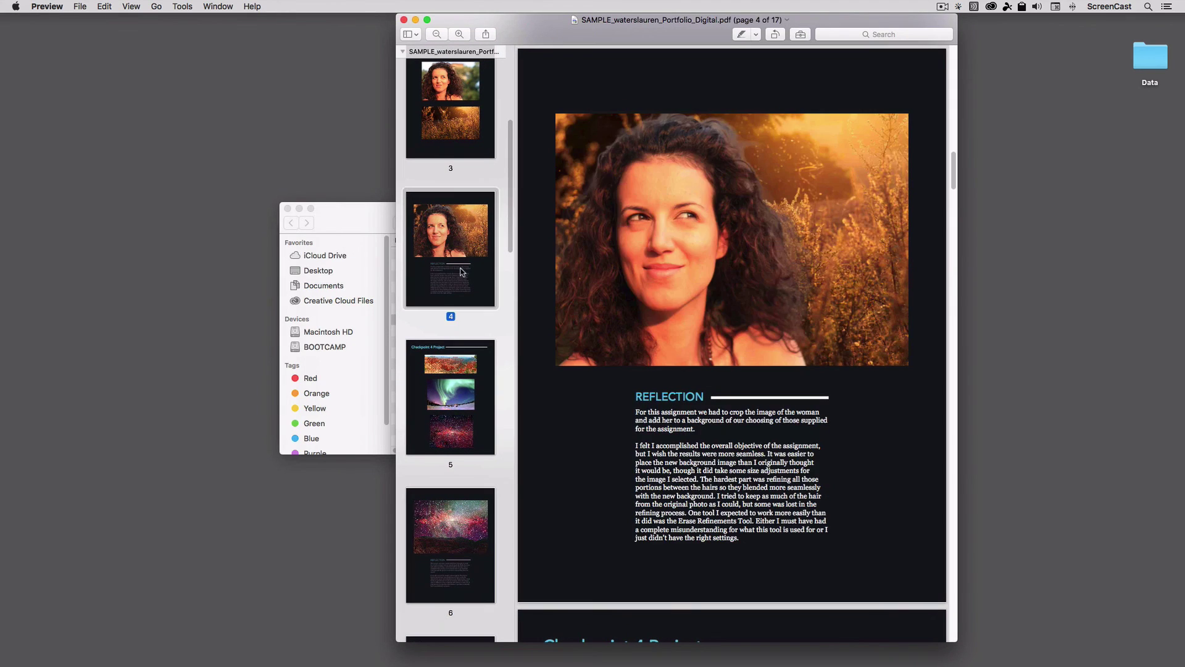
left_click(464, 388)
left_click(450, 494)
scroll(449, 492, "down", 5)
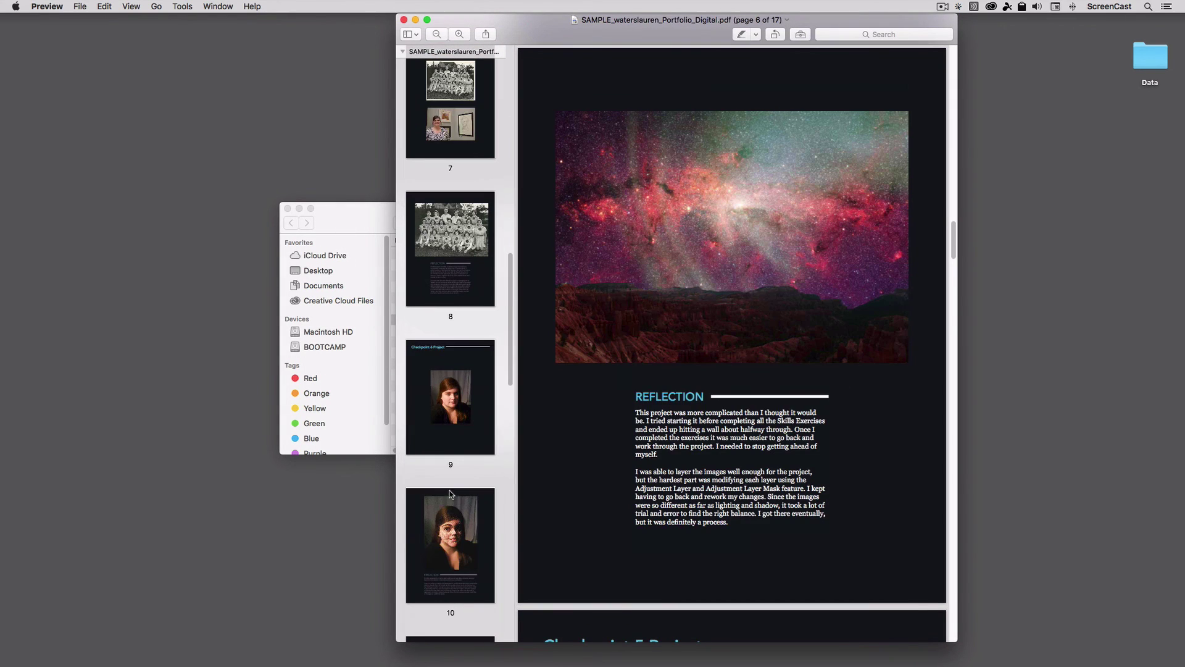
left_click(451, 261)
left_click(452, 396)
left_click(451, 531)
scroll(452, 512, "down", 10)
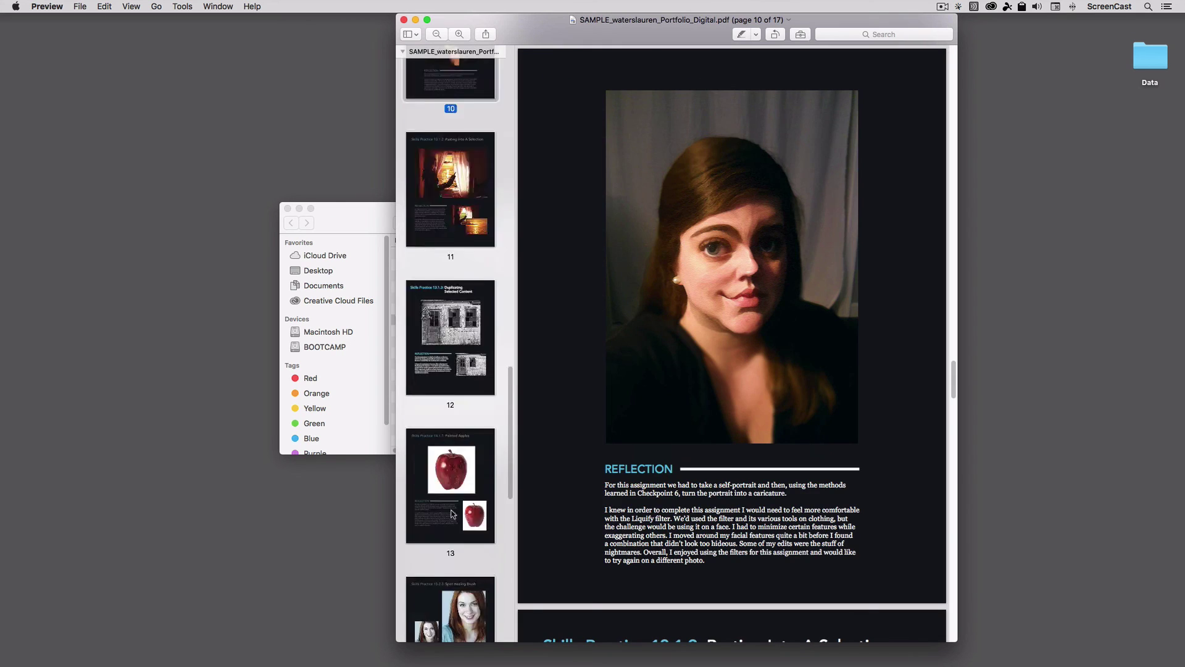
left_click(452, 384)
left_click(455, 257)
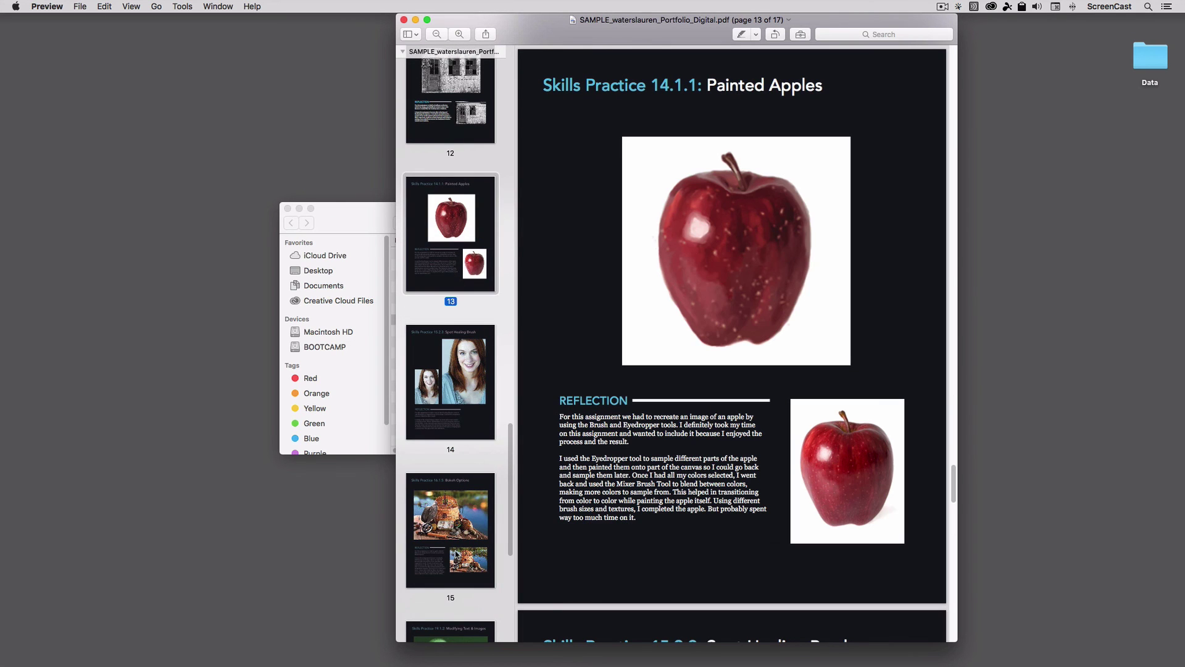
scroll(456, 555, "down", 8)
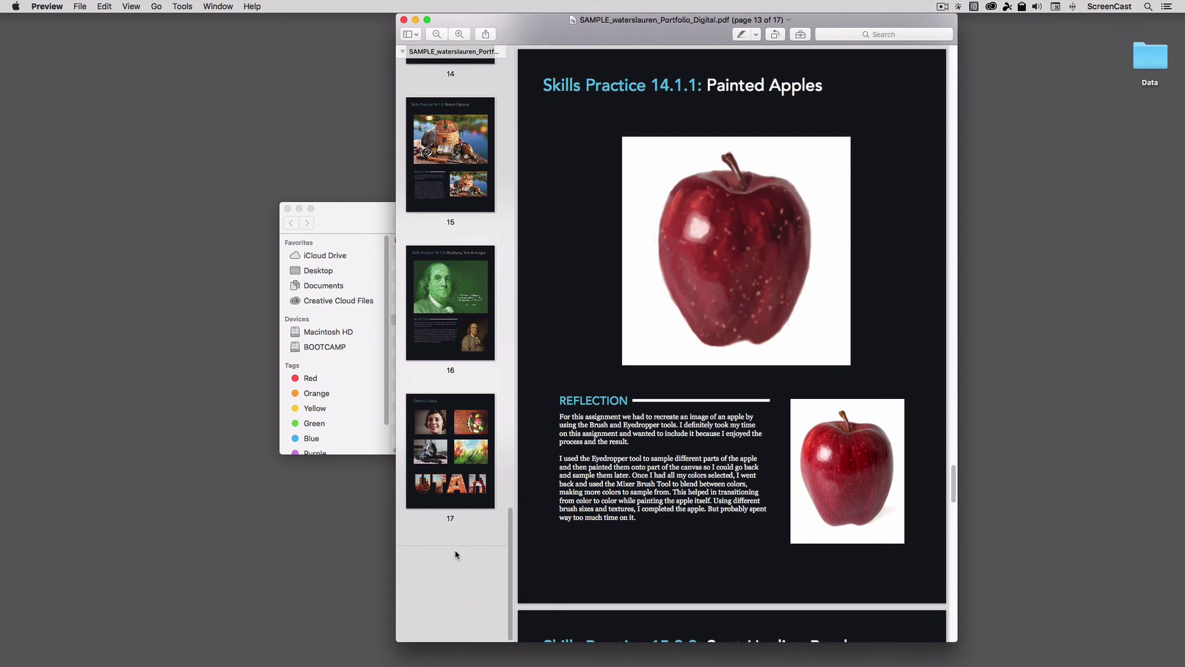
key("Down")
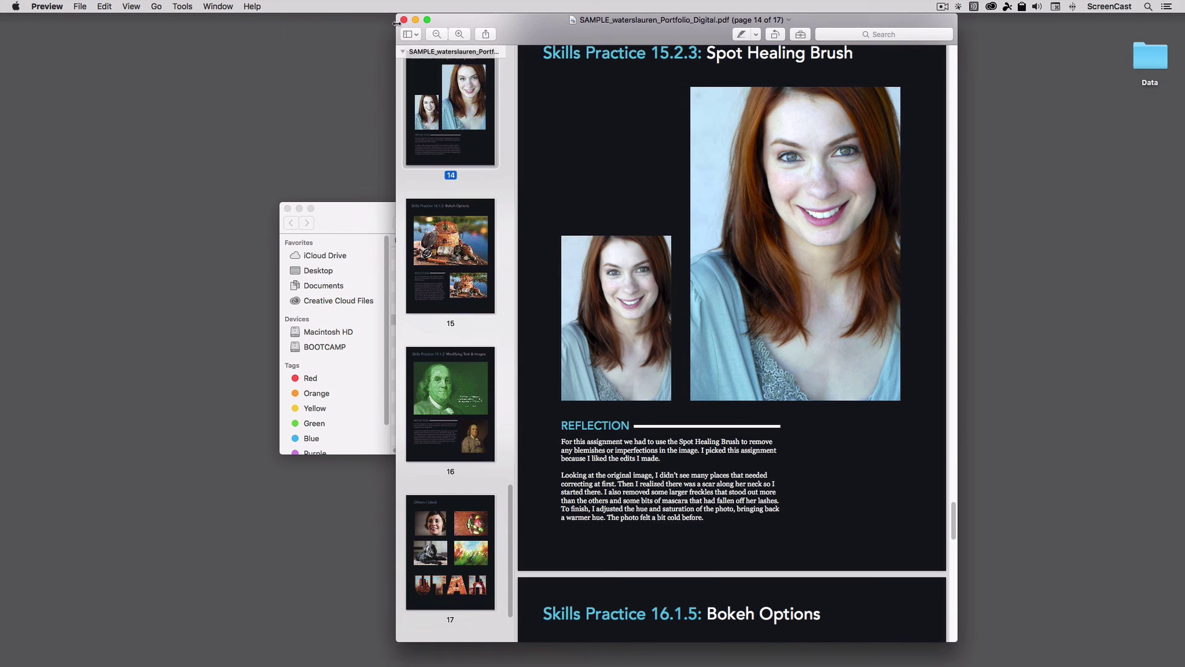
left_click(404, 20)
left_click_drag(405, 210, 472, 370)
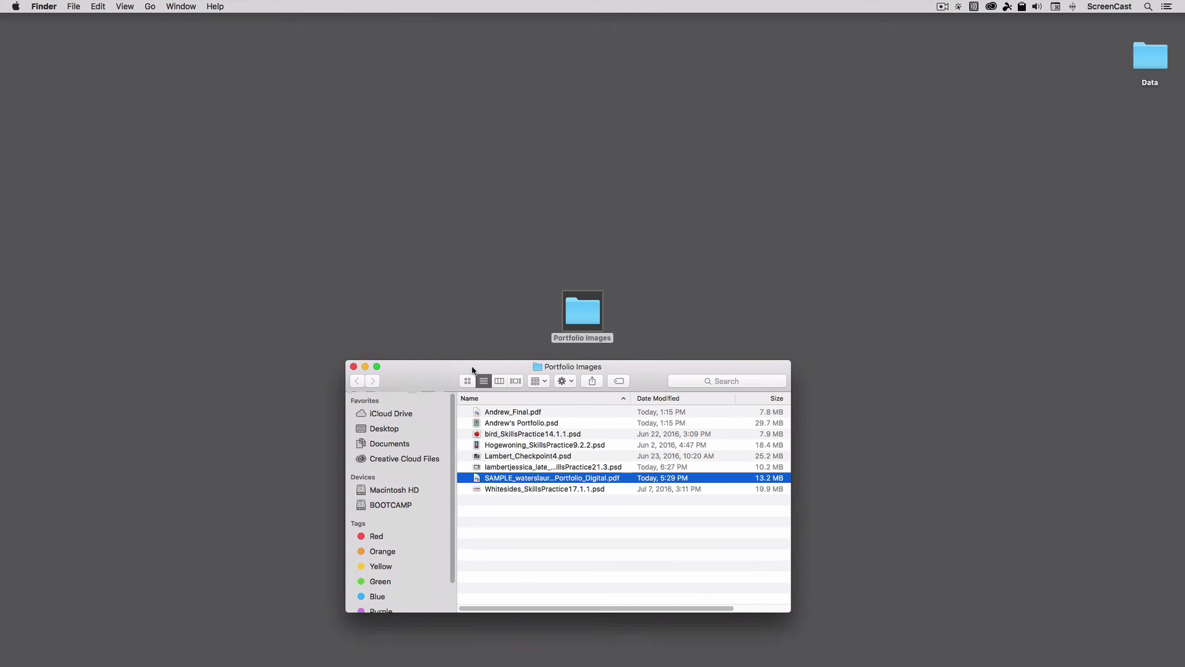